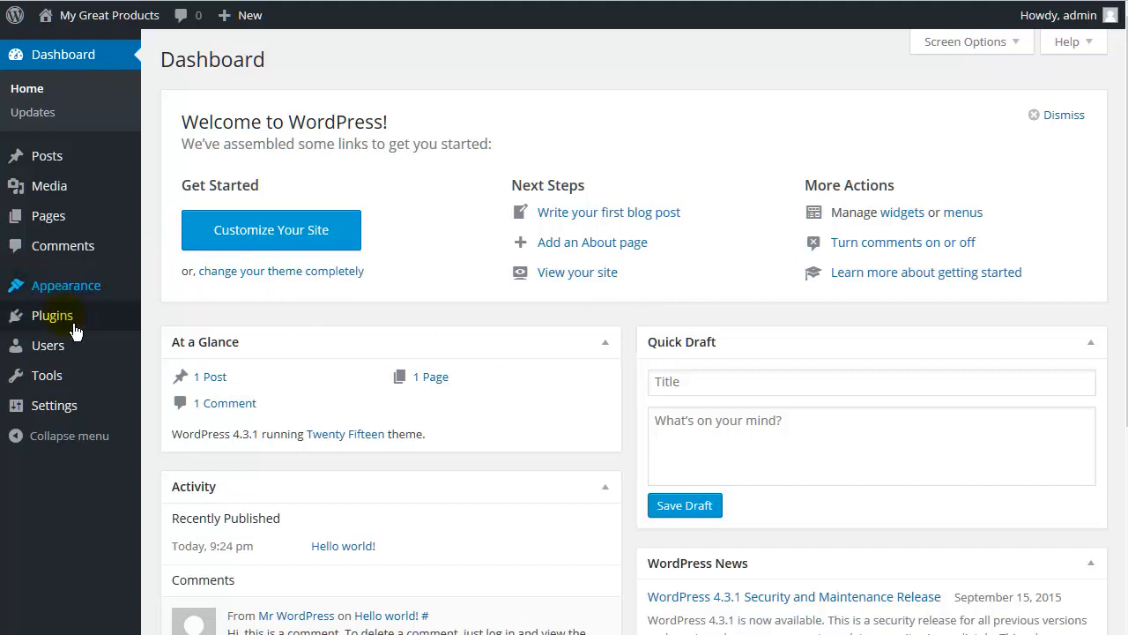
Install and activate the s2Member Framework plugin from the plugin directory, using the search term s2member.
mouse_move(73, 328)
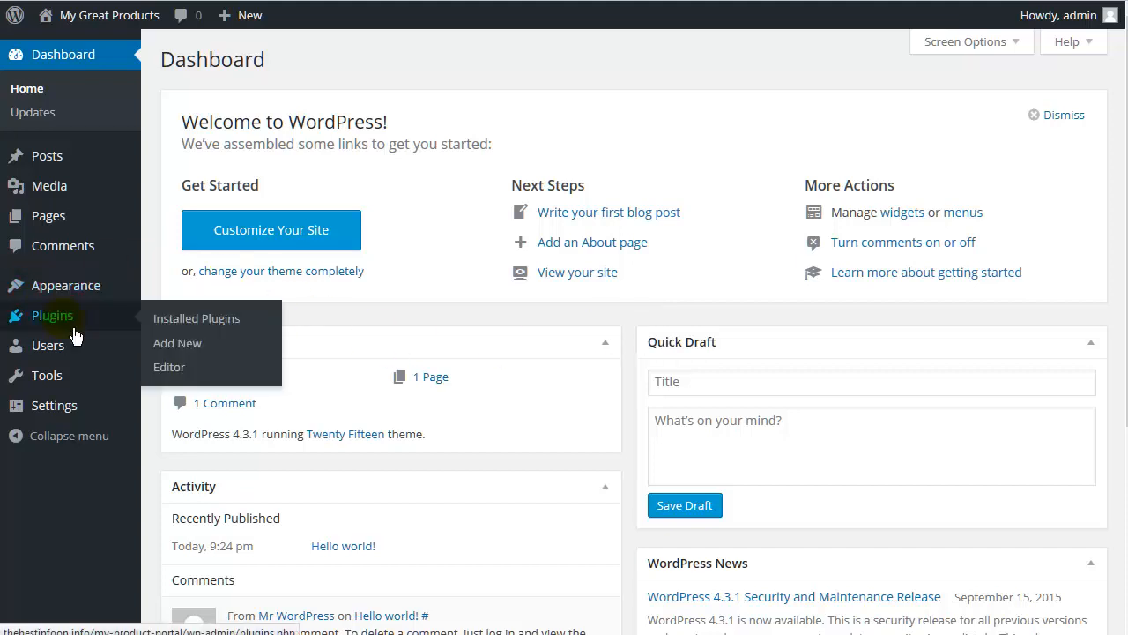
left_click(190, 346)
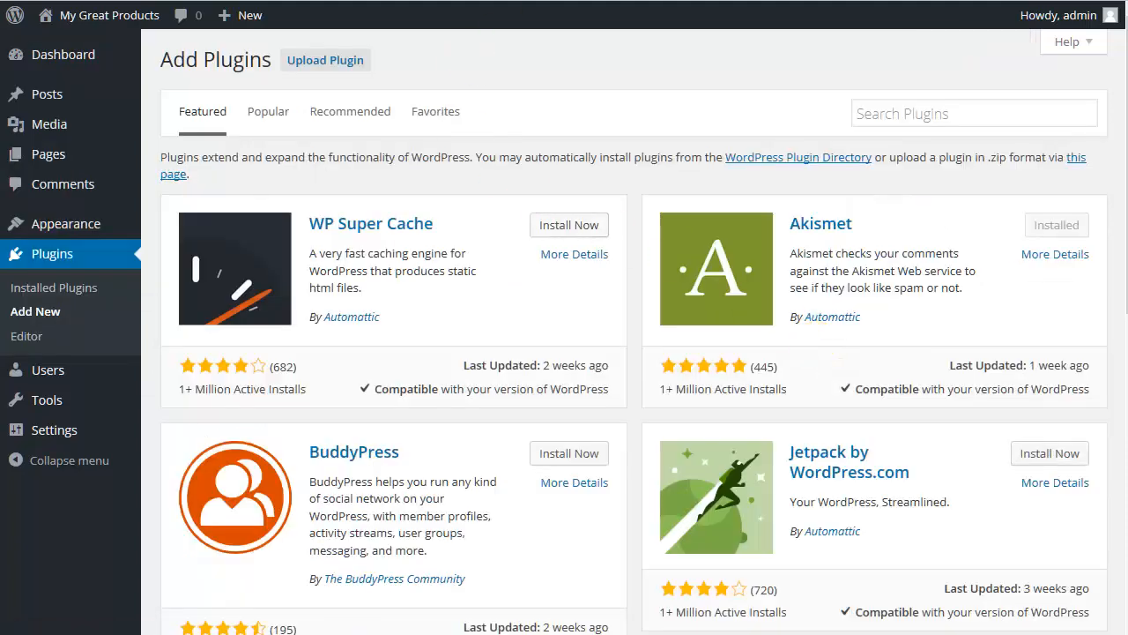
left_click(892, 113)
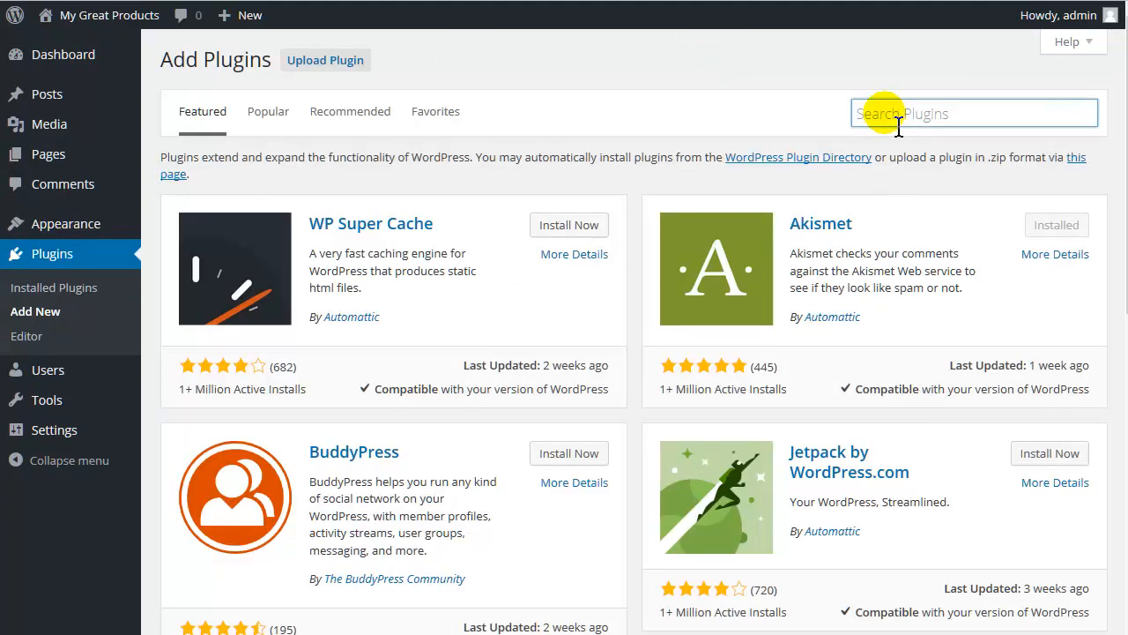
type("s2membe")
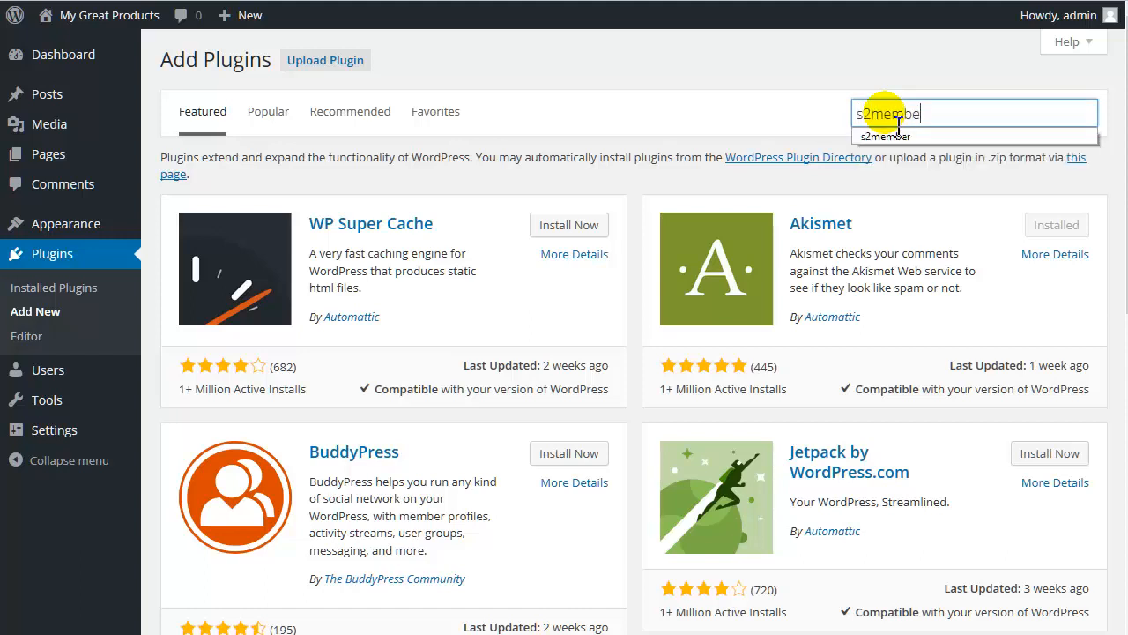
type("r")
key("Return")
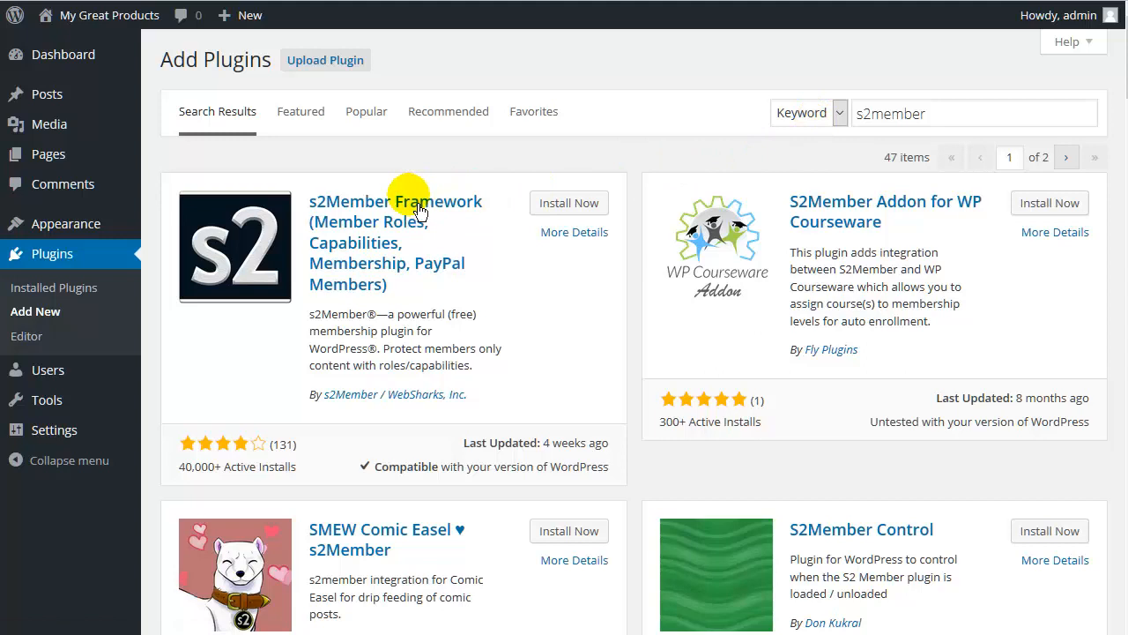
left_click(582, 214)
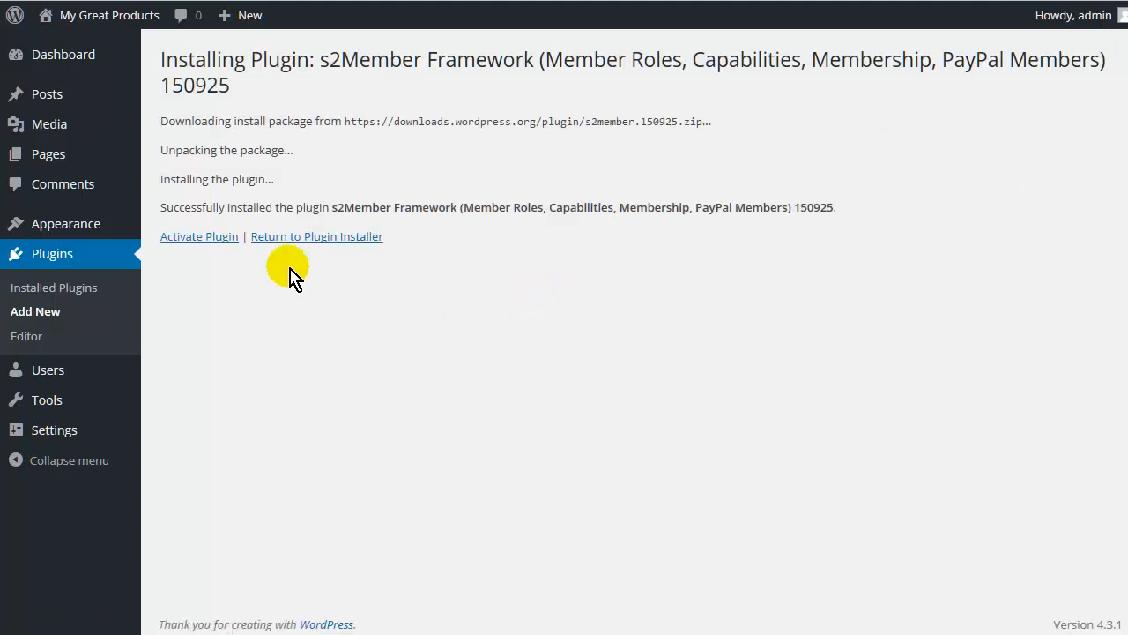
left_click(189, 236)
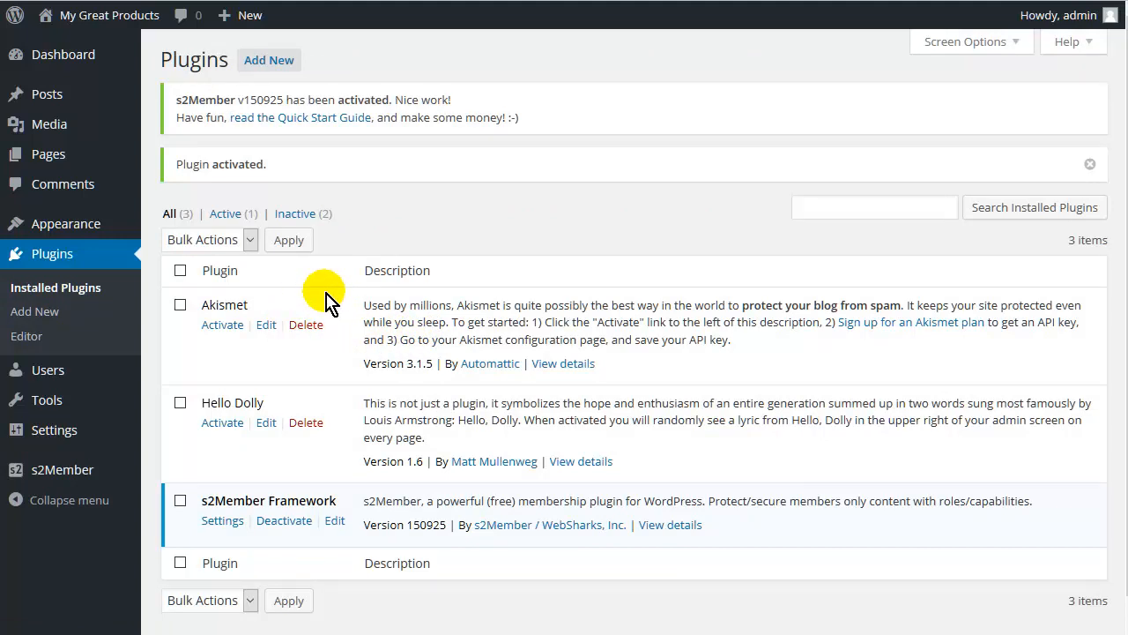
Open the General Options of the s2Member plugin.
mouse_move(61, 485)
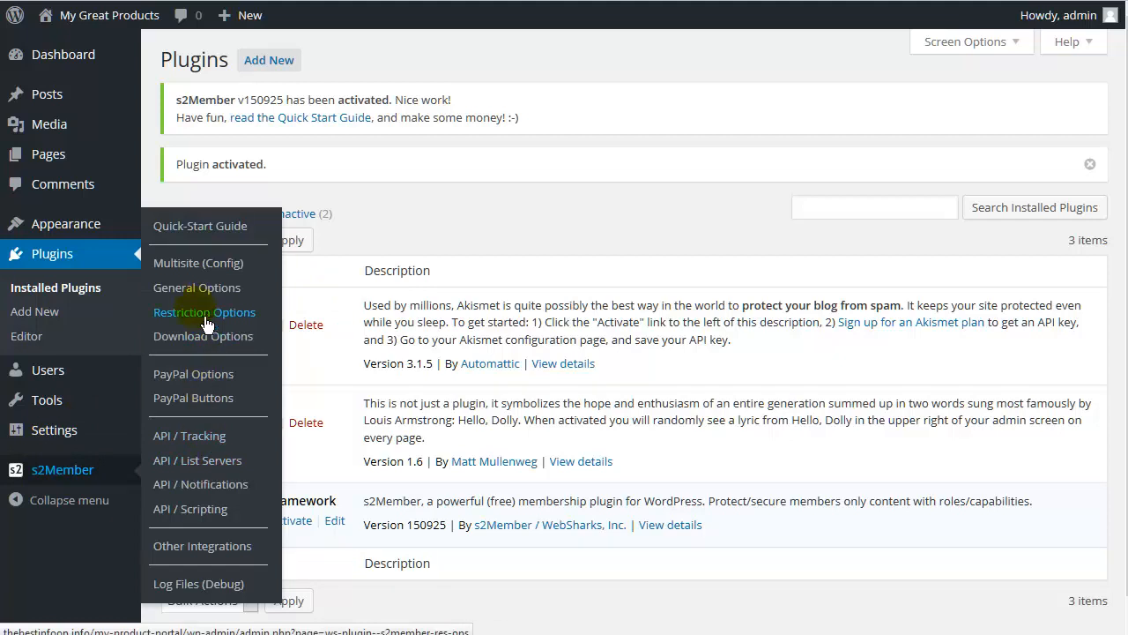
left_click(193, 287)
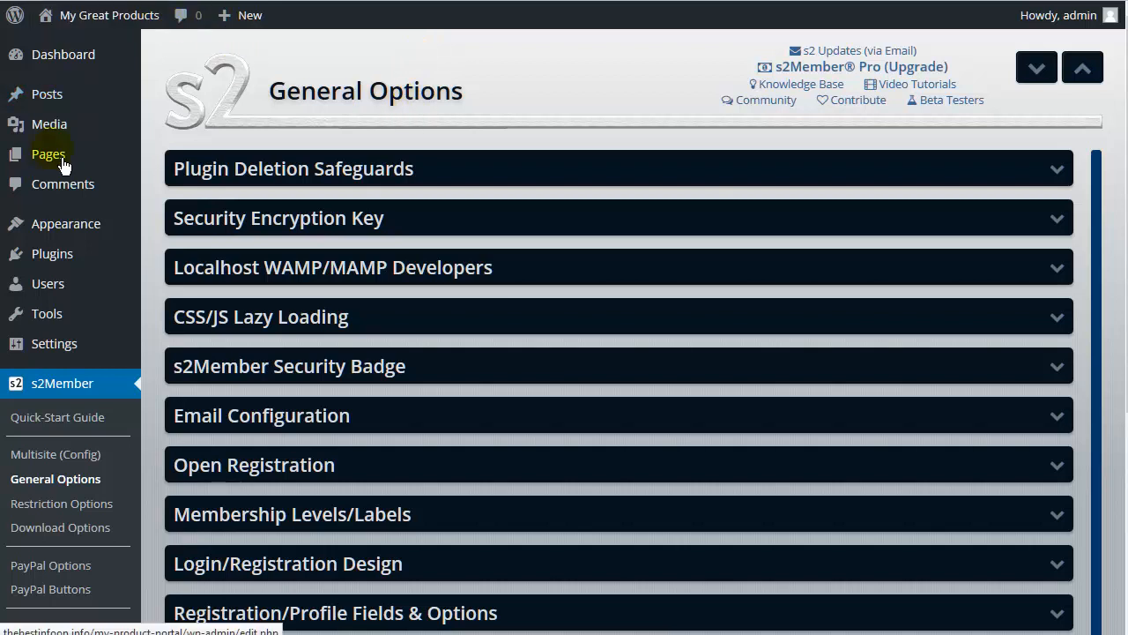
Create and publish a new page titled "Welcome - Your Downloads Are Below".
mouse_move(39, 171)
left_click(175, 157)
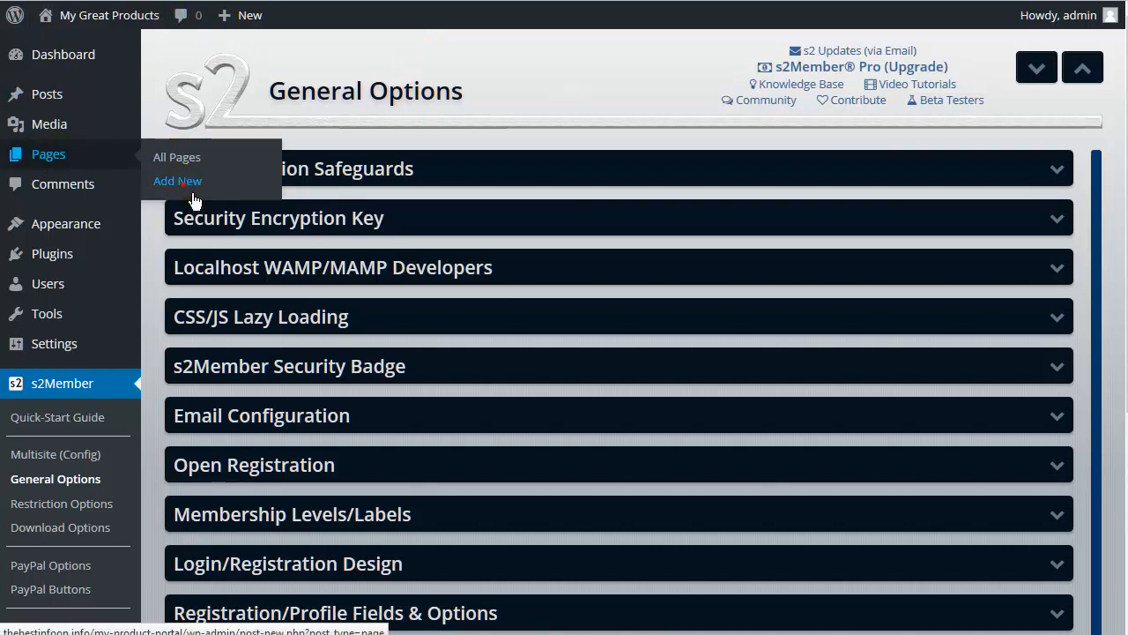
left_click(193, 196)
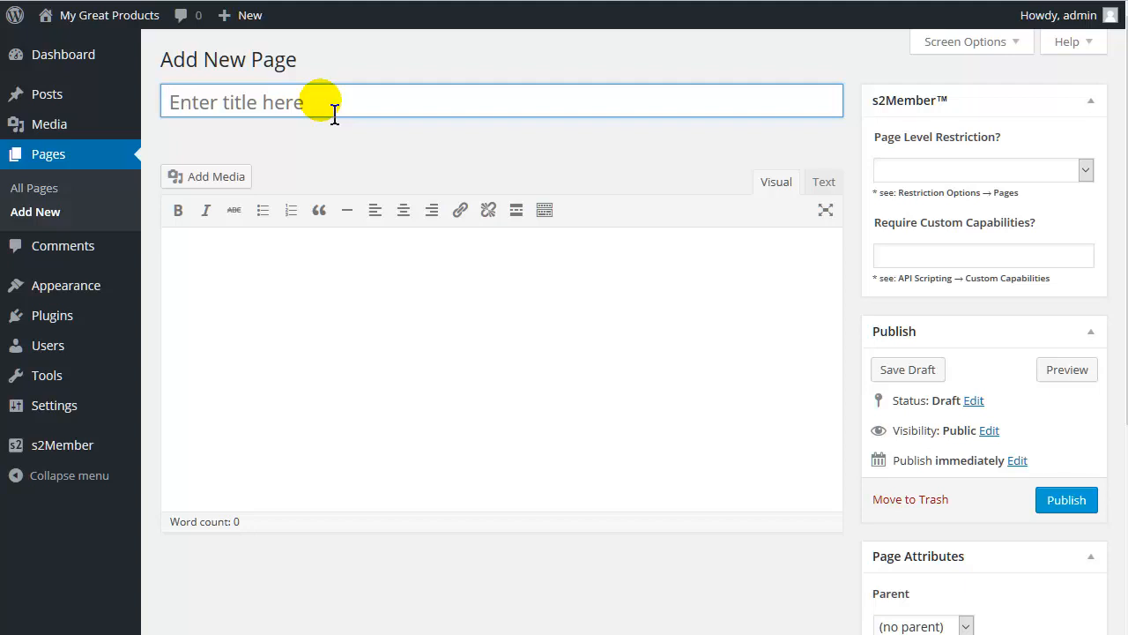
left_click(334, 113)
type("Welcome")
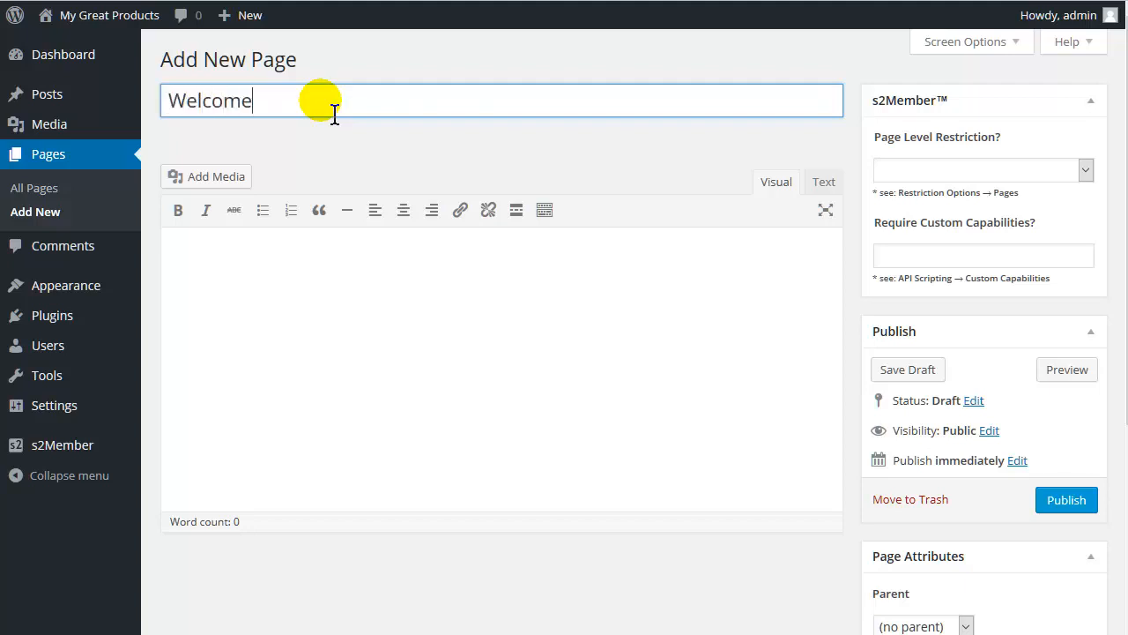
type(" - Your Downloads ")
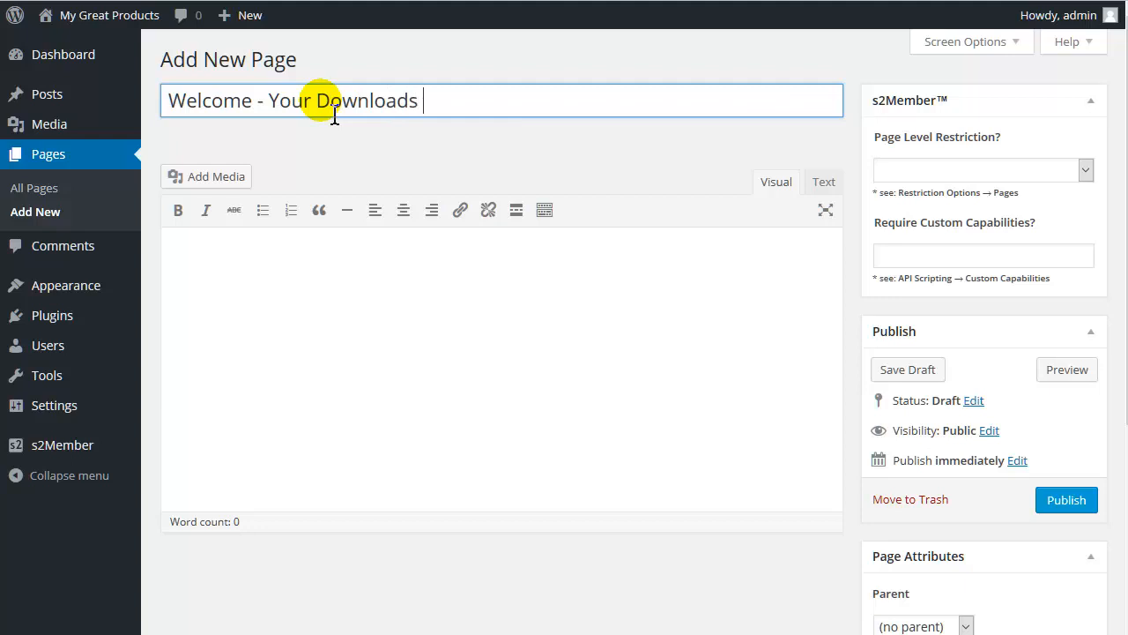
type("Are Below")
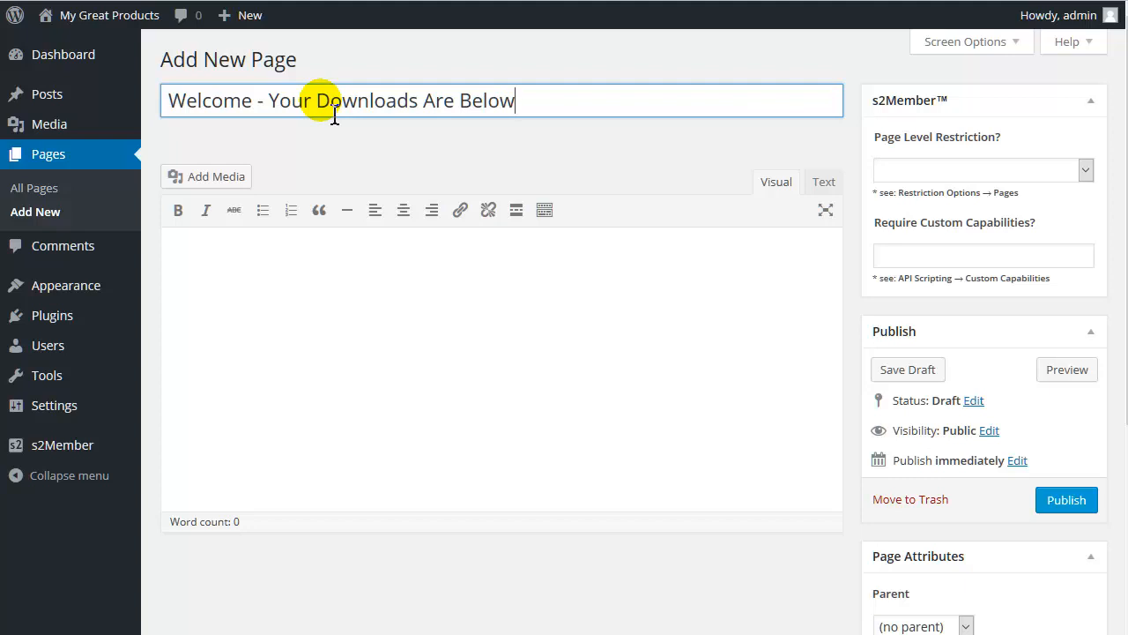
left_click(1074, 511)
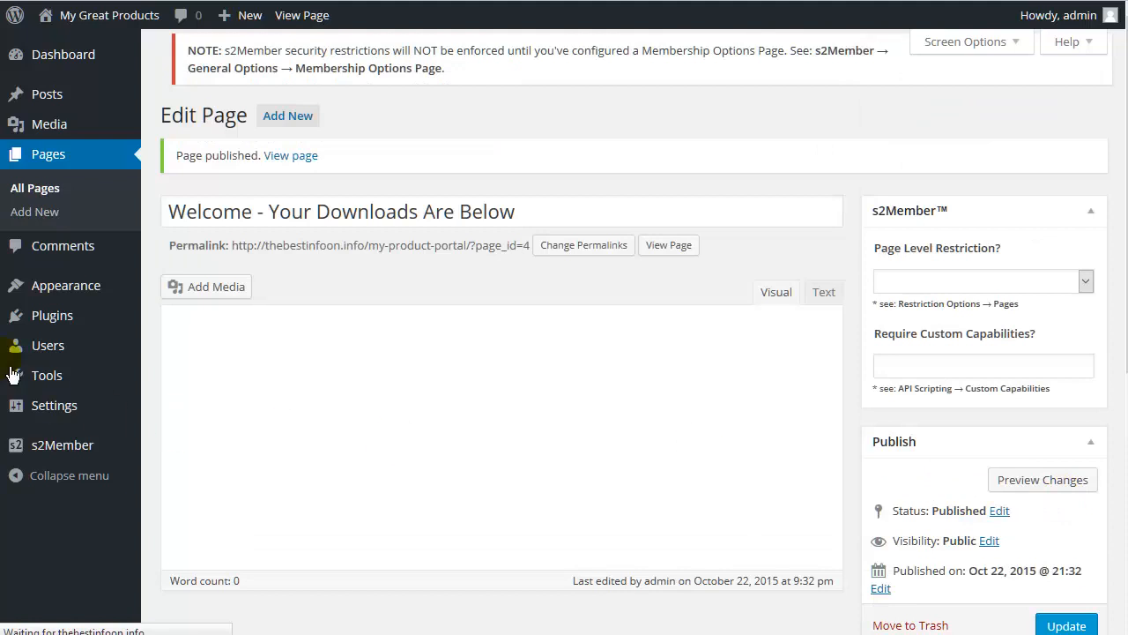
Create and publish another new page titled "Member Option Page".
left_click(294, 66)
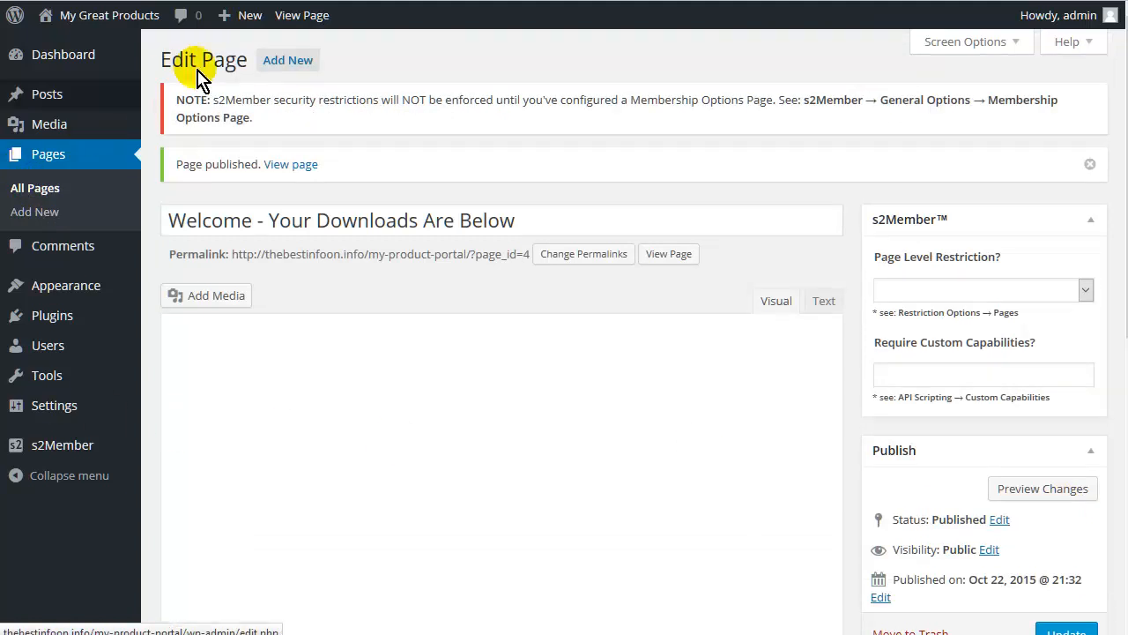
left_click(308, 69)
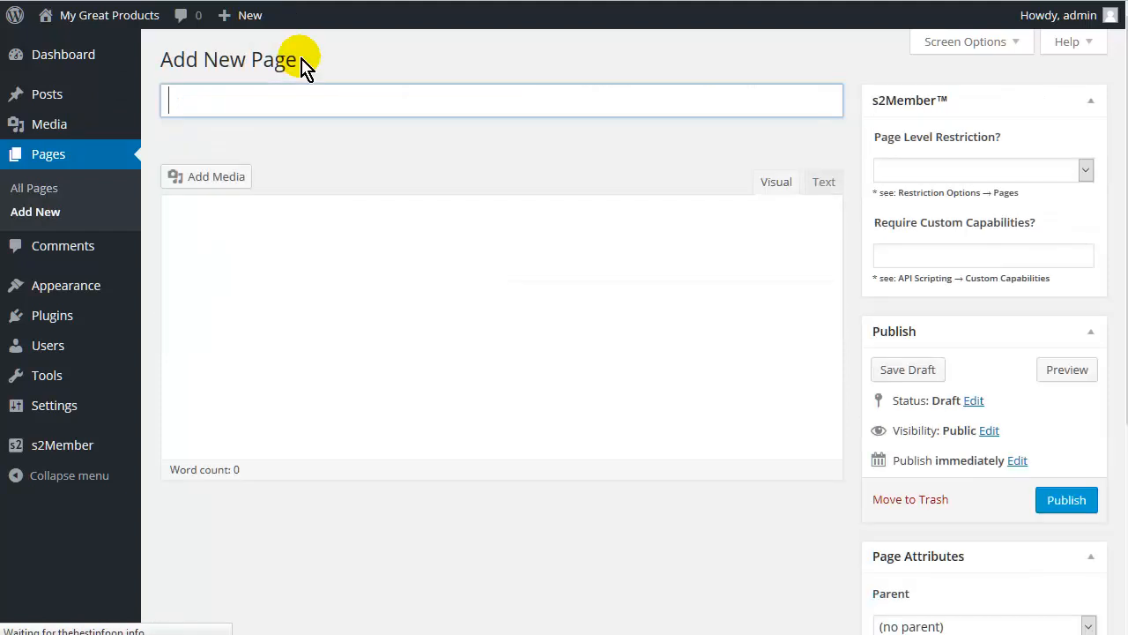
left_click(329, 115)
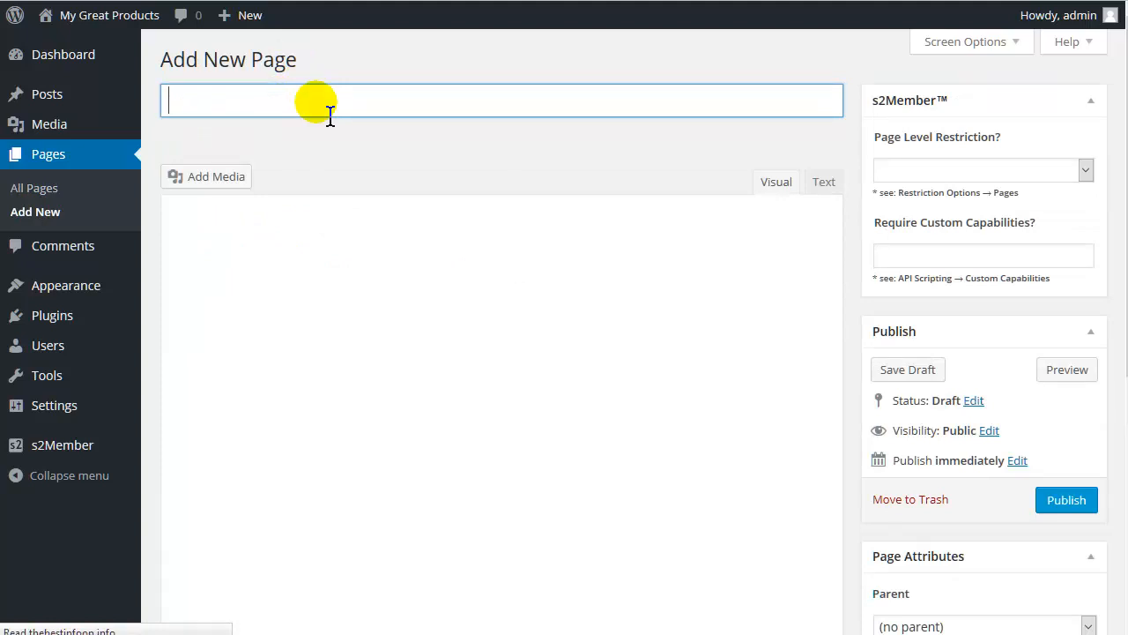
type("Memb")
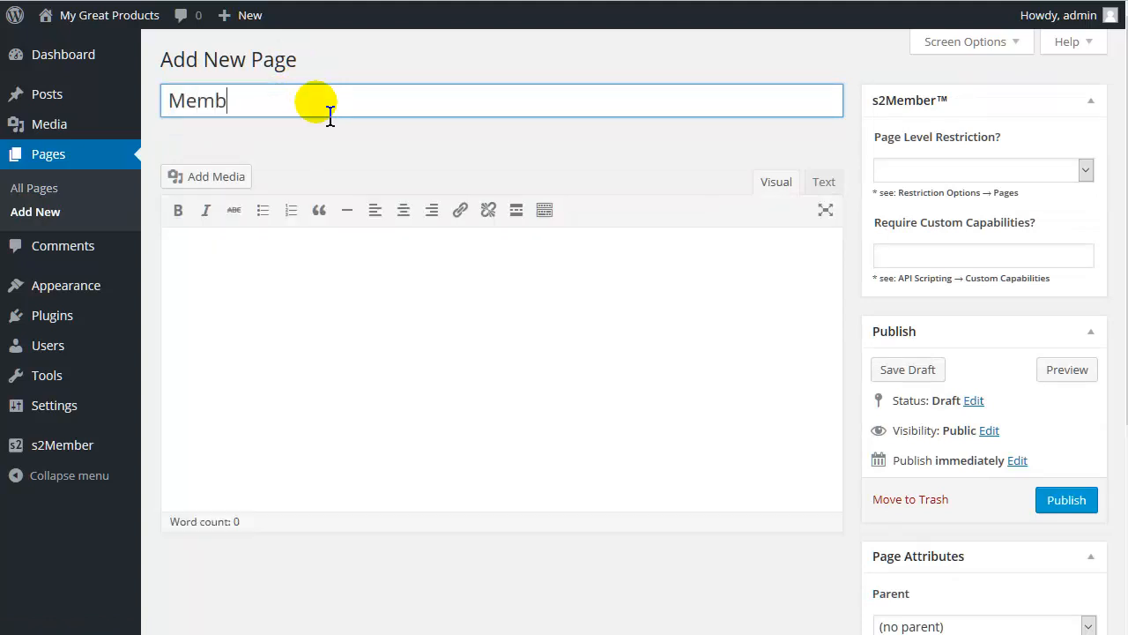
type("er Option Page")
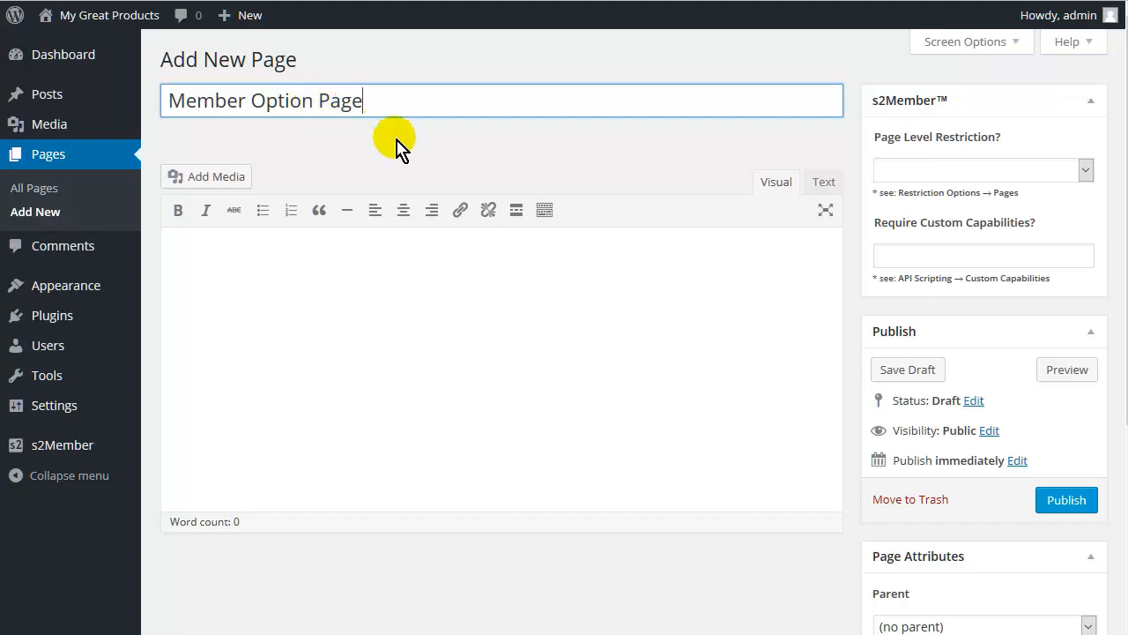
scroll(679, 188, "down", 4)
left_click(1081, 221)
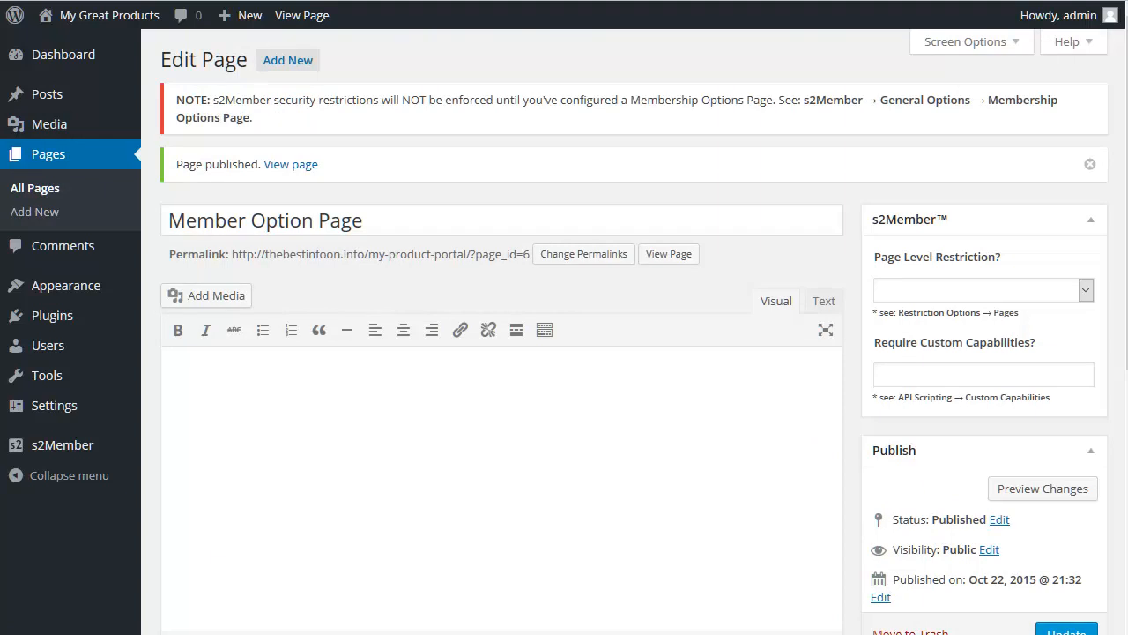
Disable blog notifications, link notifications (pingbacks and trackbacks) and comments on new articles in the Discussion settings, and save the changes.
mouse_move(40, 410)
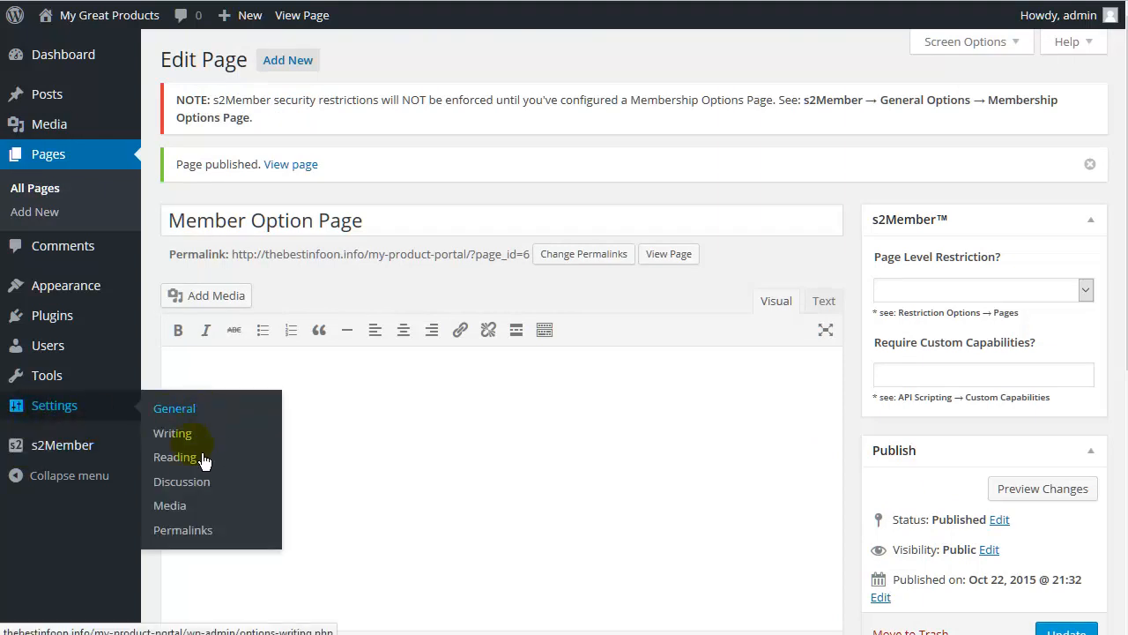
left_click(198, 493)
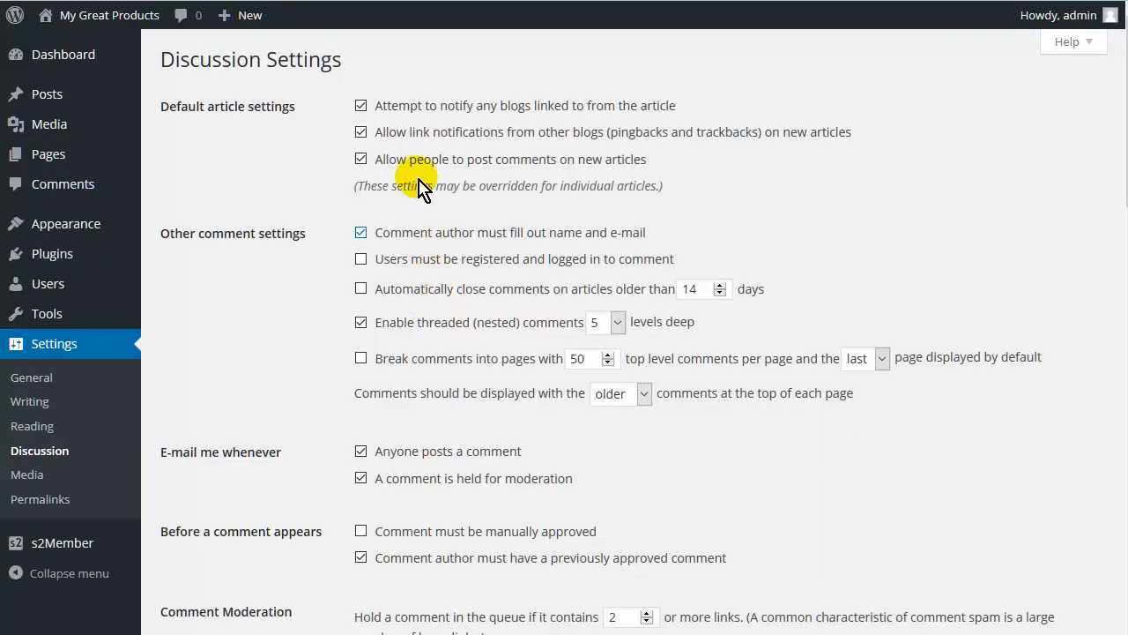
left_click(362, 107)
left_click(362, 133)
left_click(361, 159)
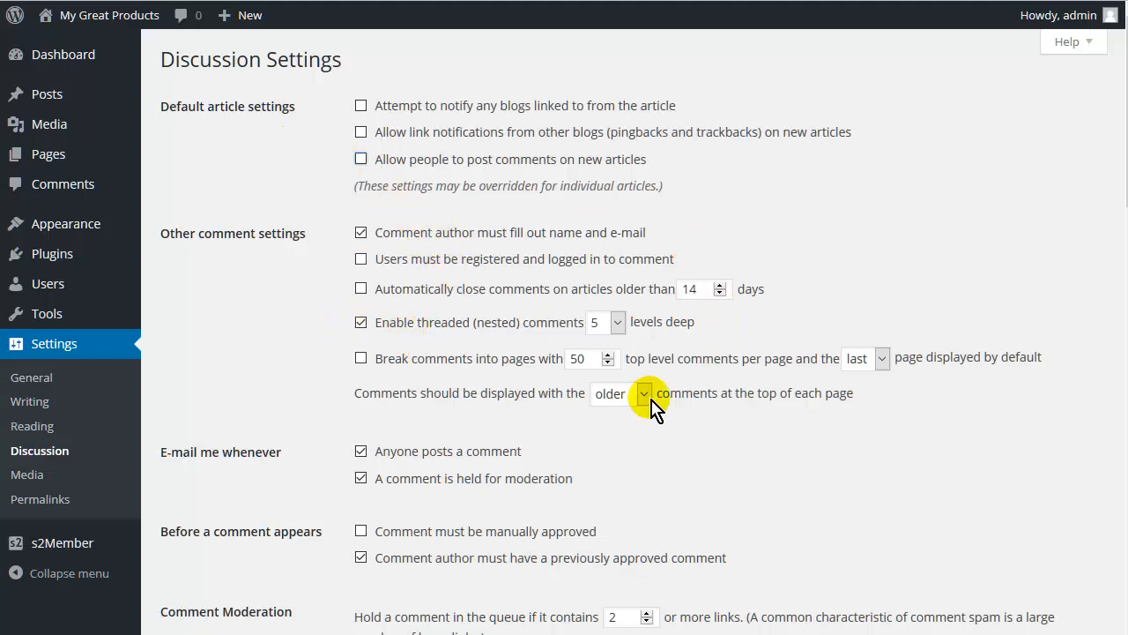
scroll(467, 405, "down", 5)
scroll(398, 476, "down", 10)
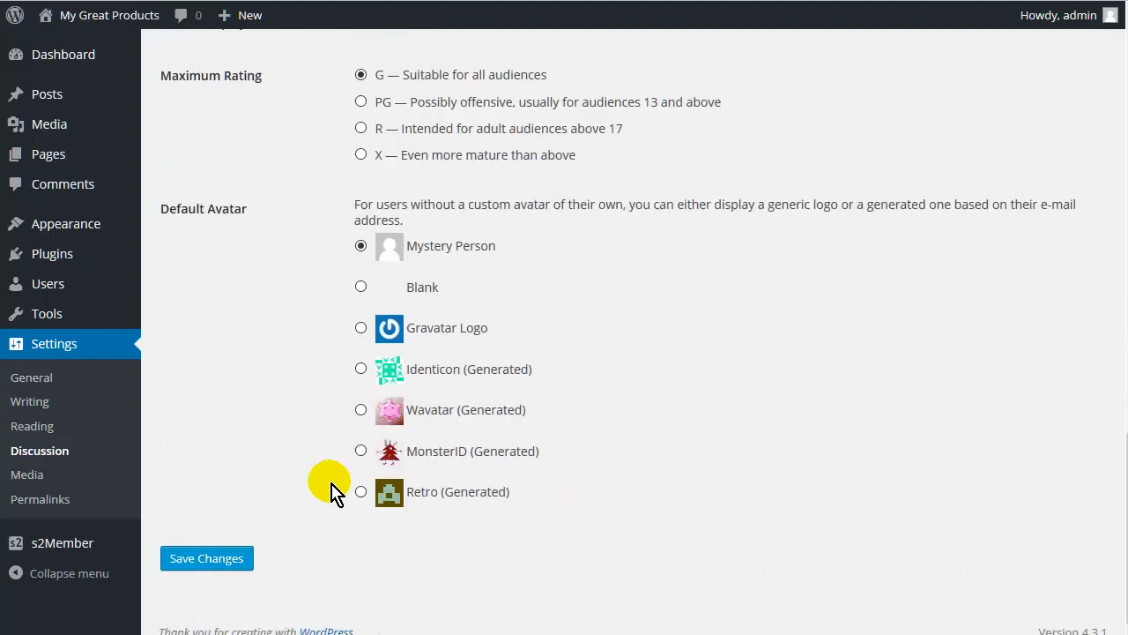
left_click(236, 553)
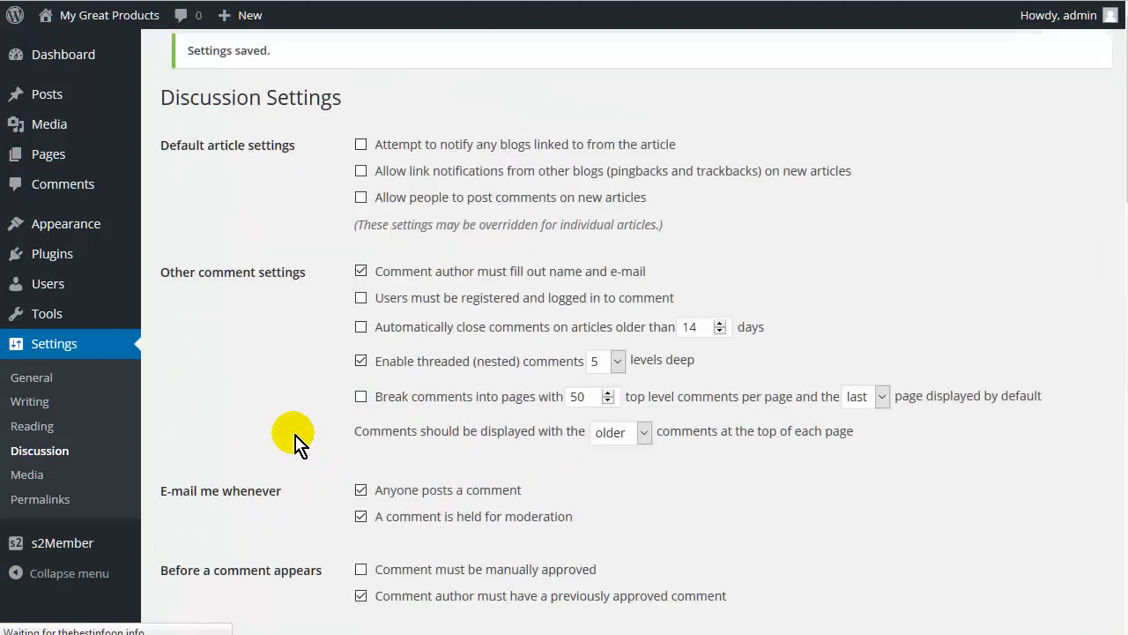
Set the site's permalink structure to Post name and save the changes.
left_click(40, 498)
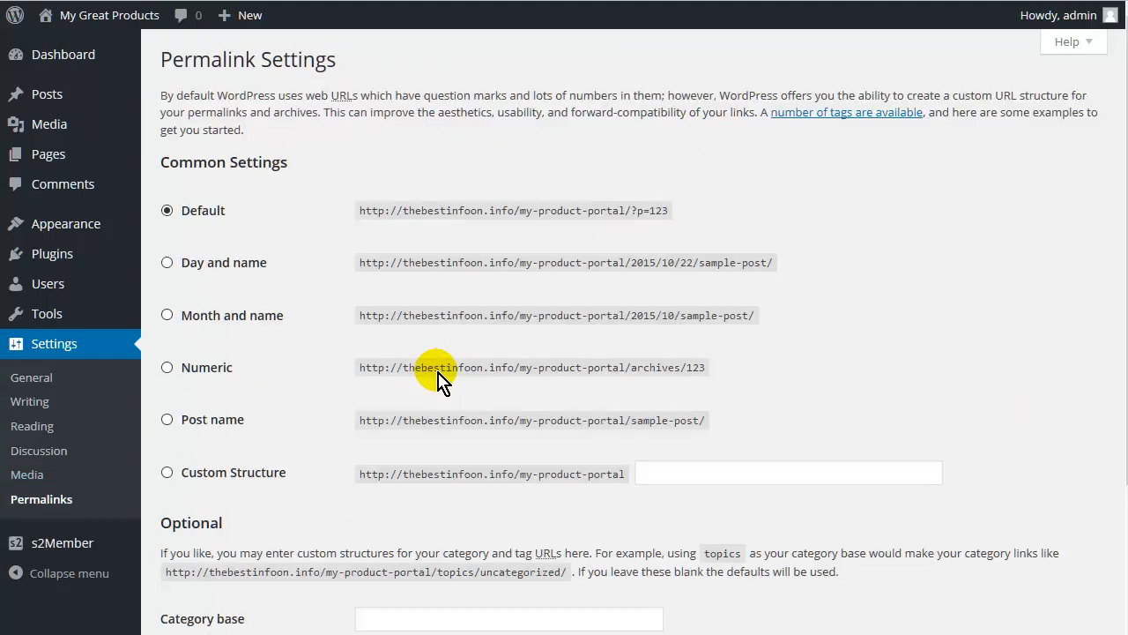
scroll(277, 483, "down", 3)
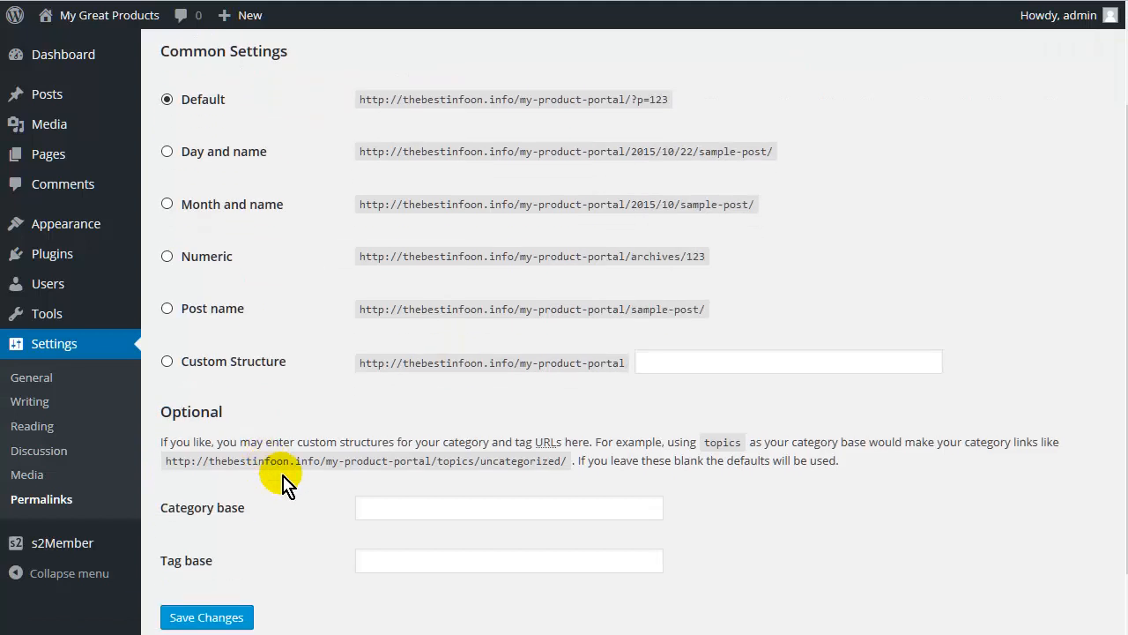
scroll(275, 473, "down", 1)
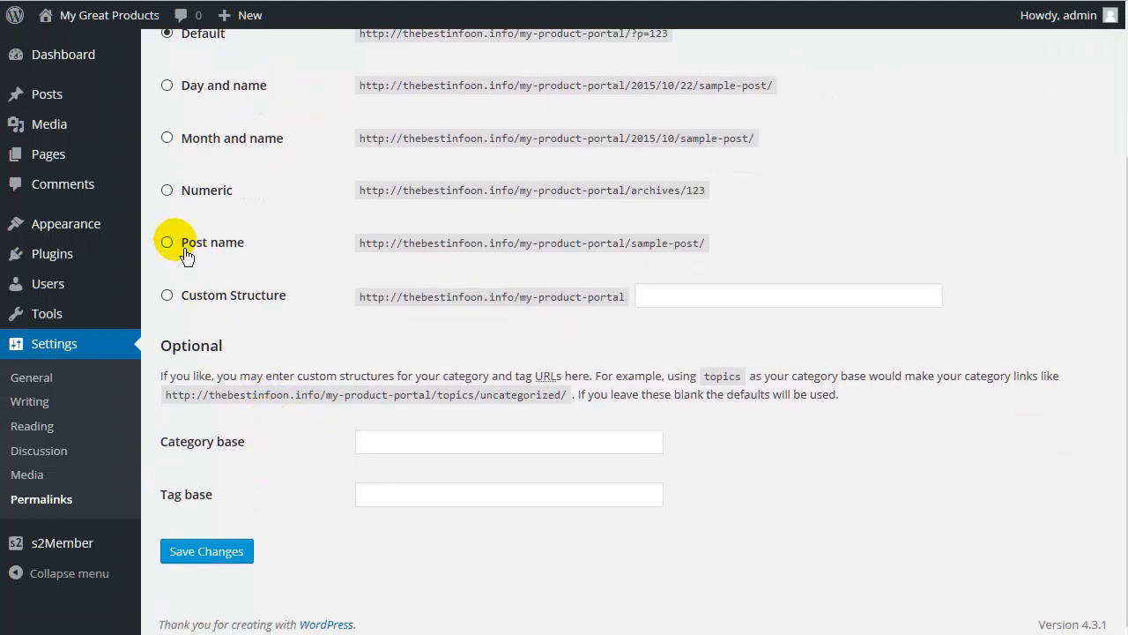
left_click(167, 241)
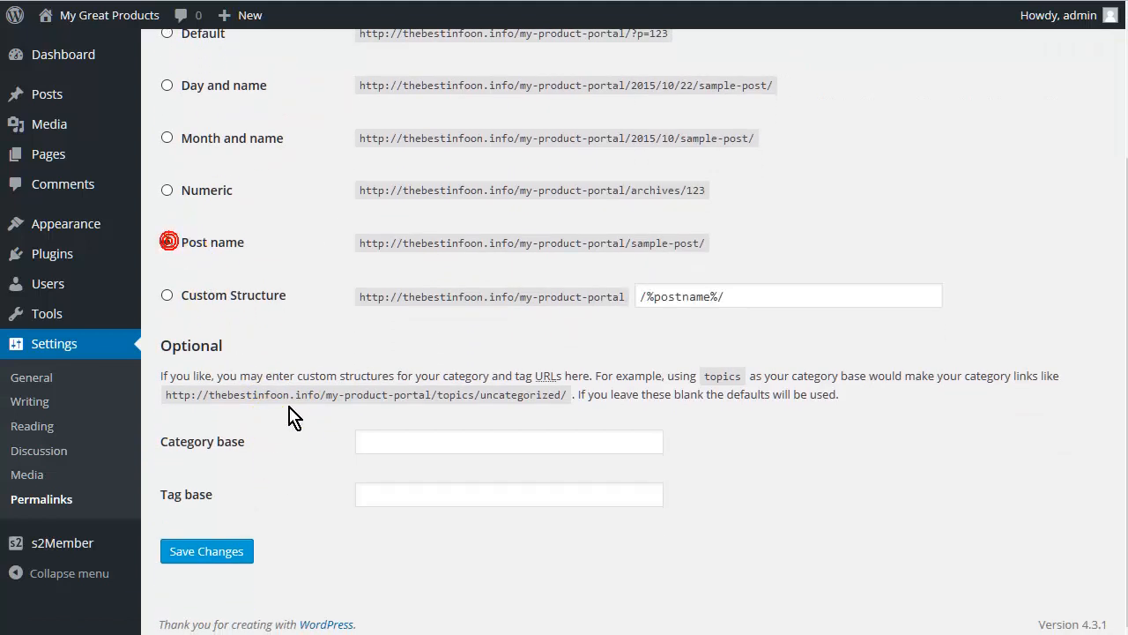
left_click(210, 550)
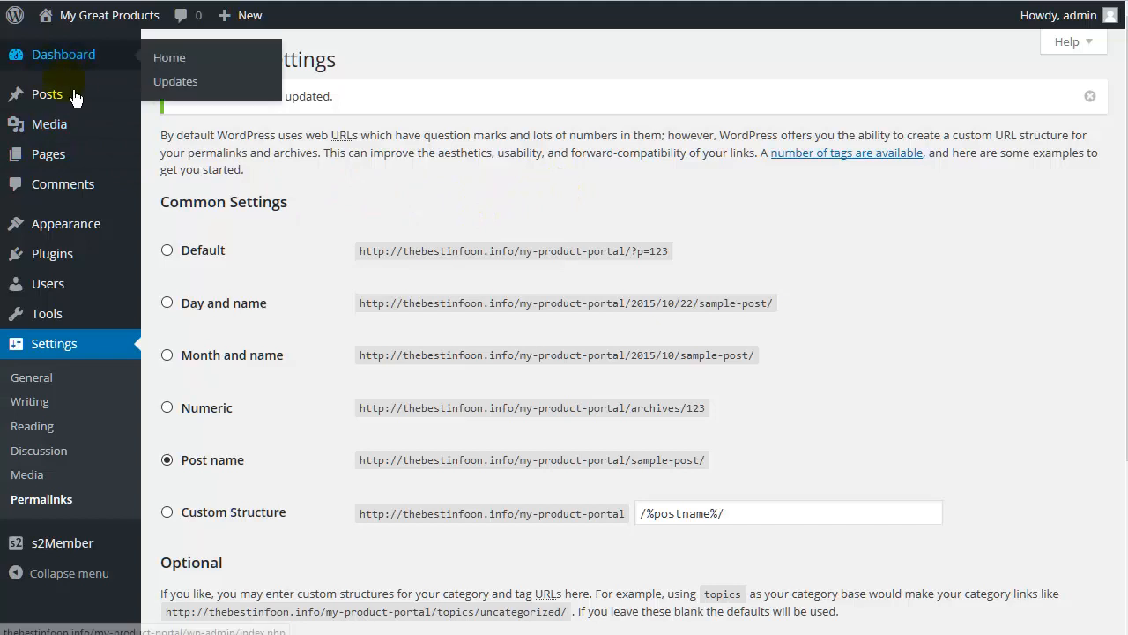
Create and publish a new page titled "Welcome To My Site".
mouse_move(58, 166)
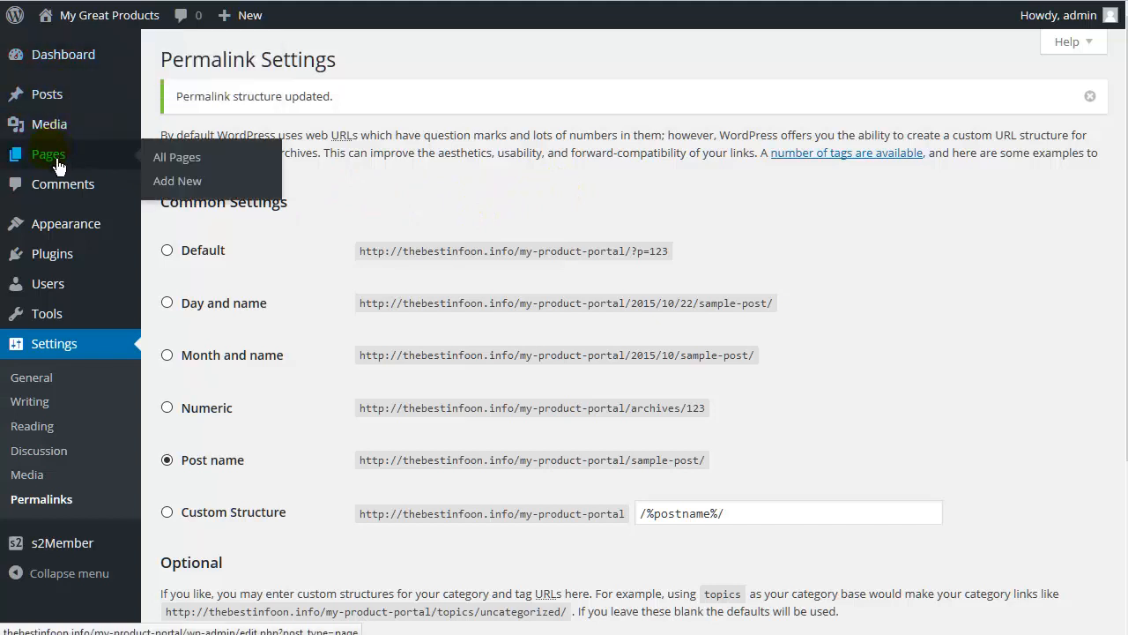
left_click(202, 185)
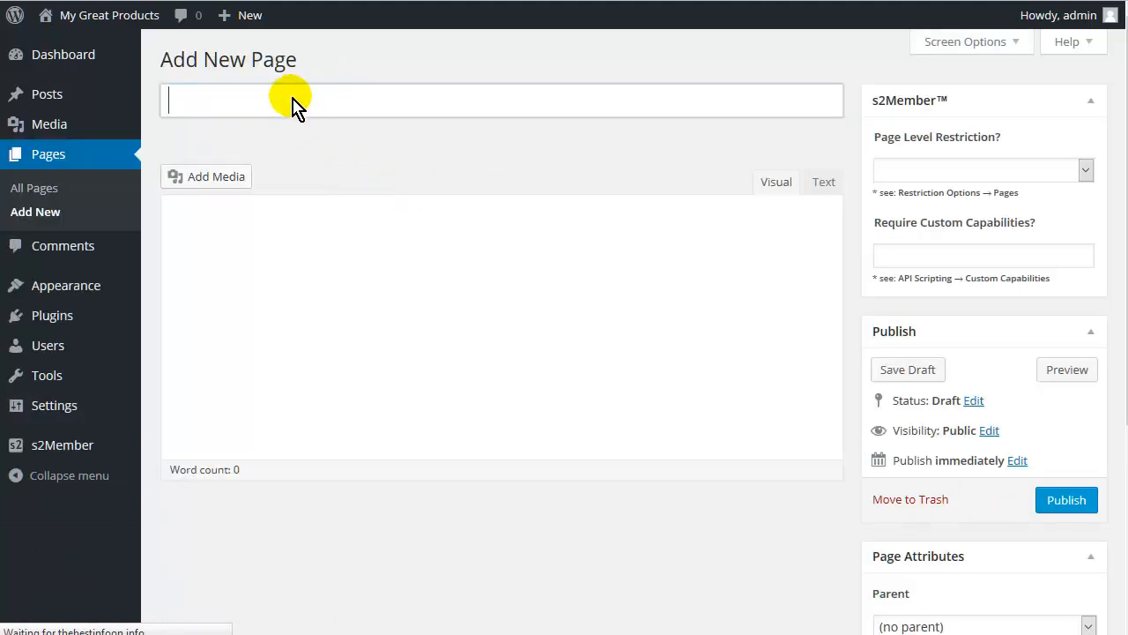
left_click(339, 116)
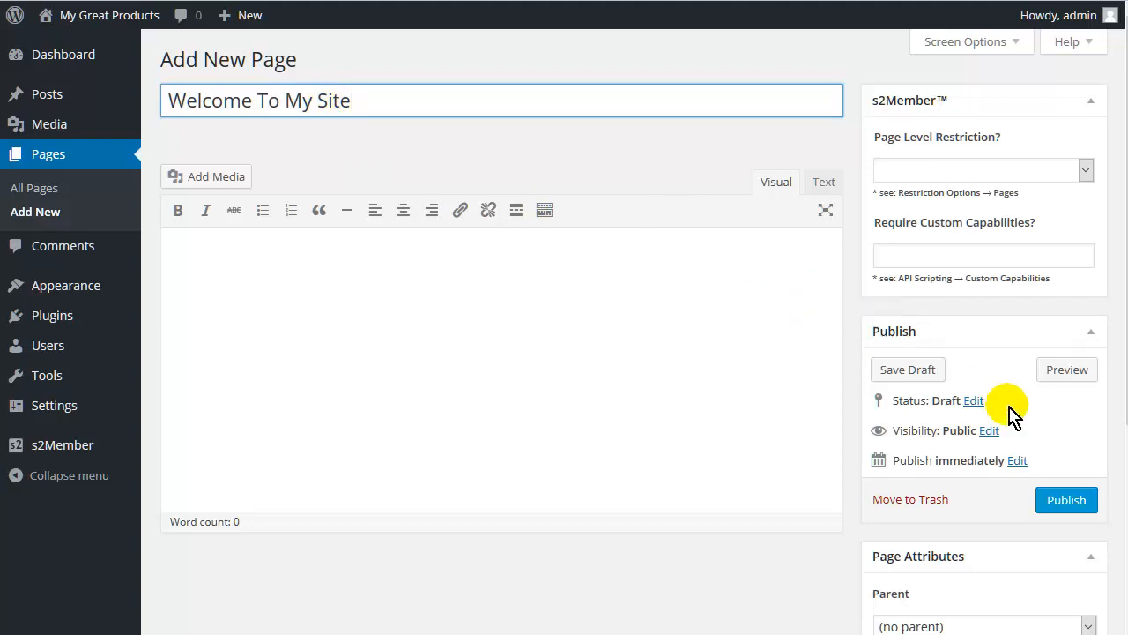
left_click(1075, 502)
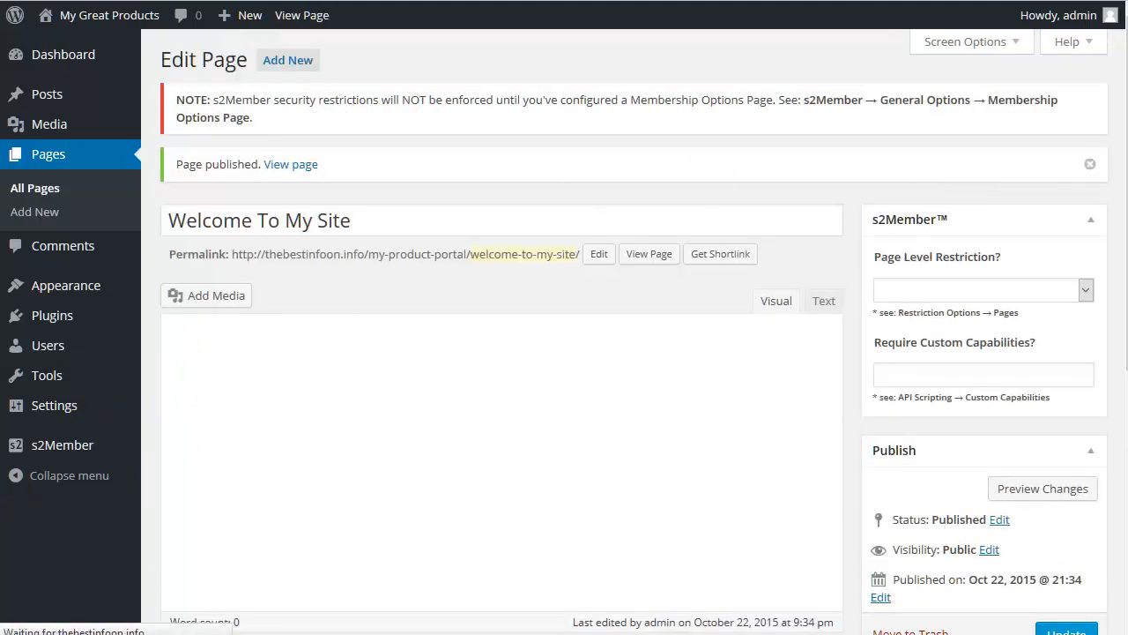
Set the site's front page to the static page "Welcome To My Site" in the Reading settings and save the changes.
left_click(55, 423)
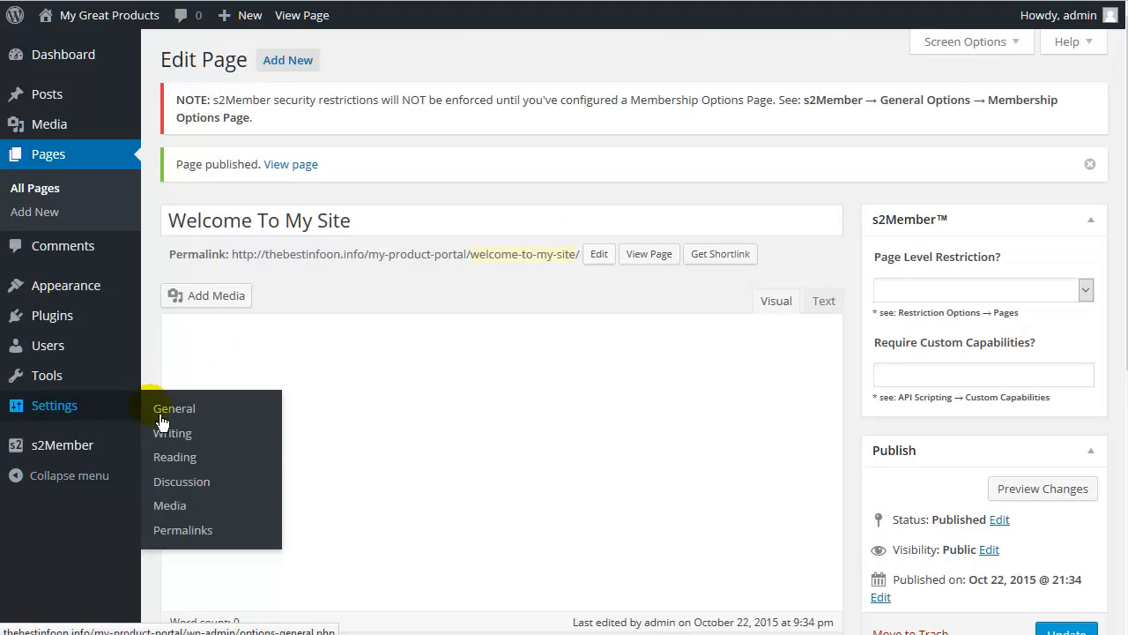
left_click(181, 459)
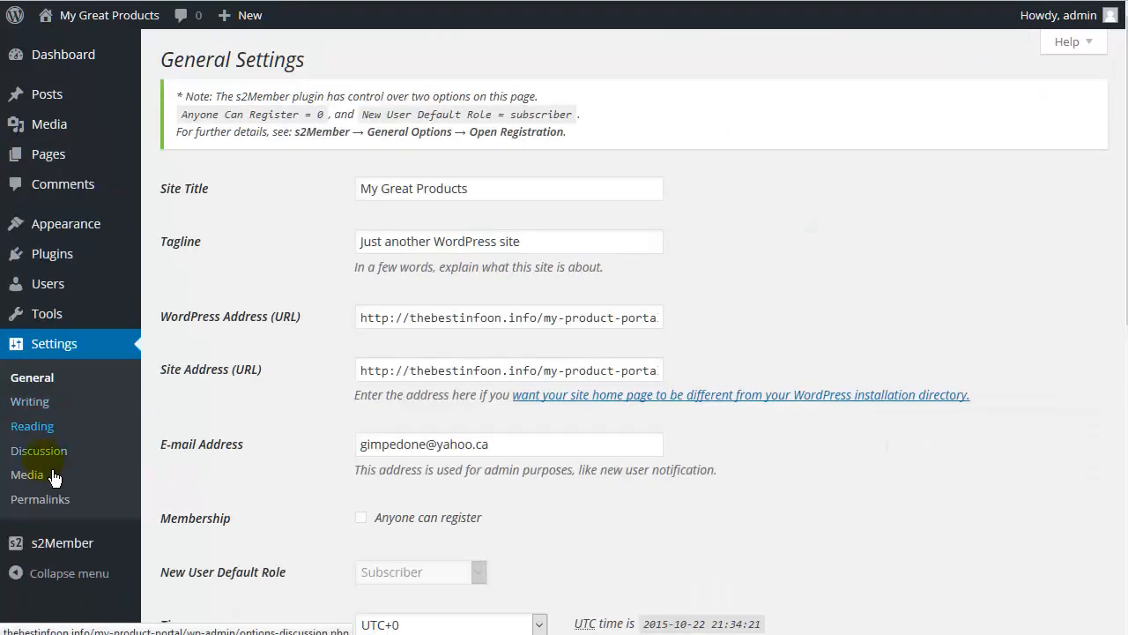
left_click(36, 435)
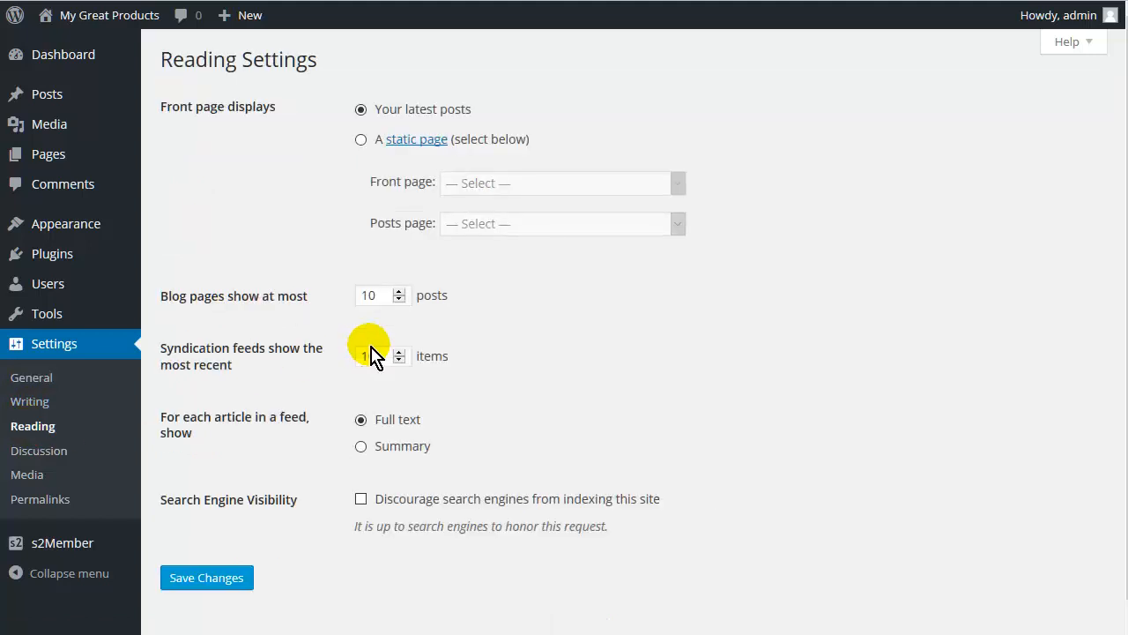
left_click(368, 152)
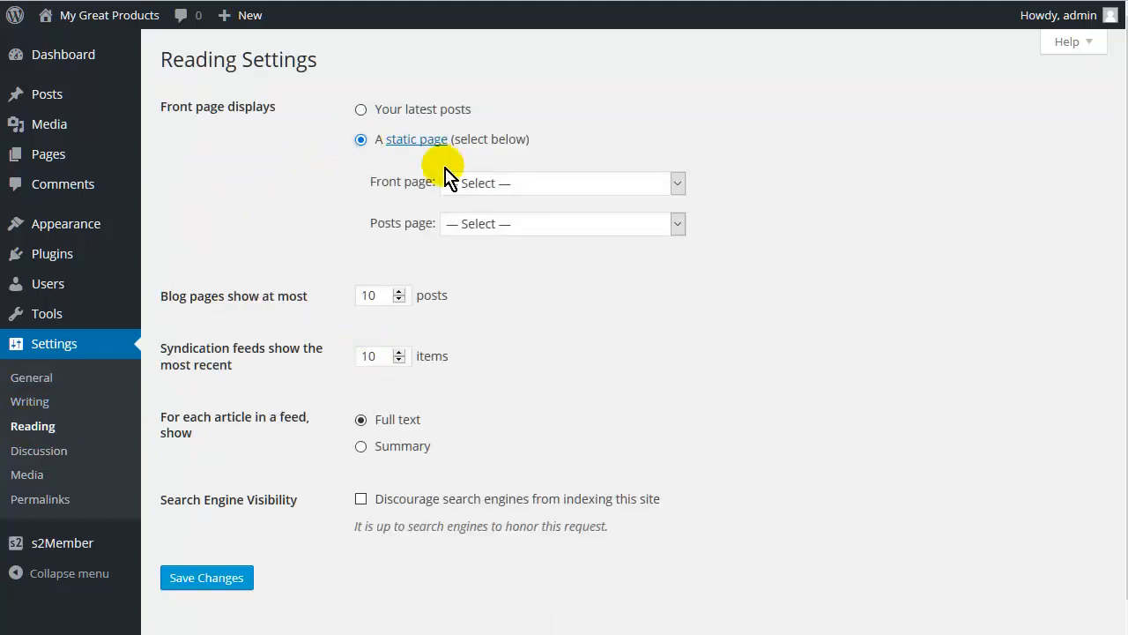
left_click(519, 189)
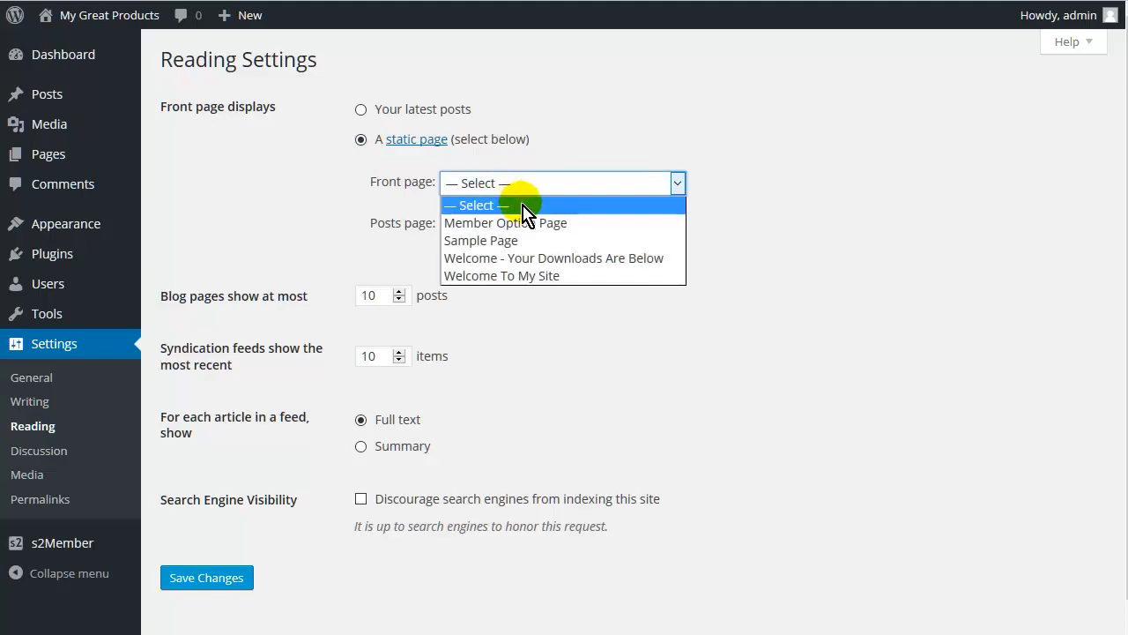
left_click(548, 279)
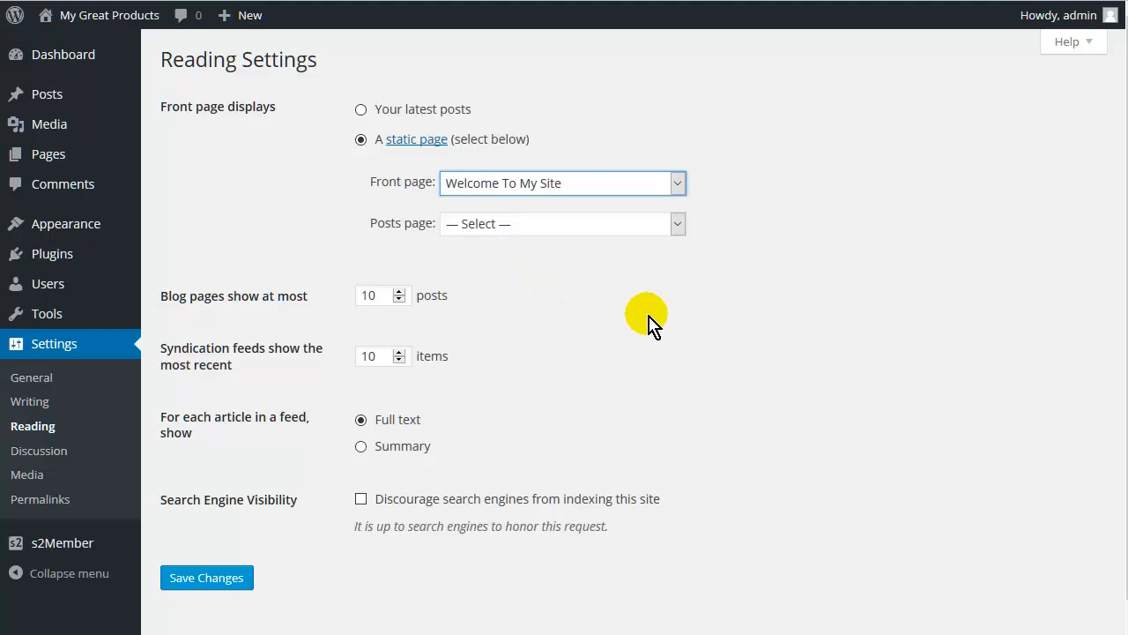
left_click(212, 588)
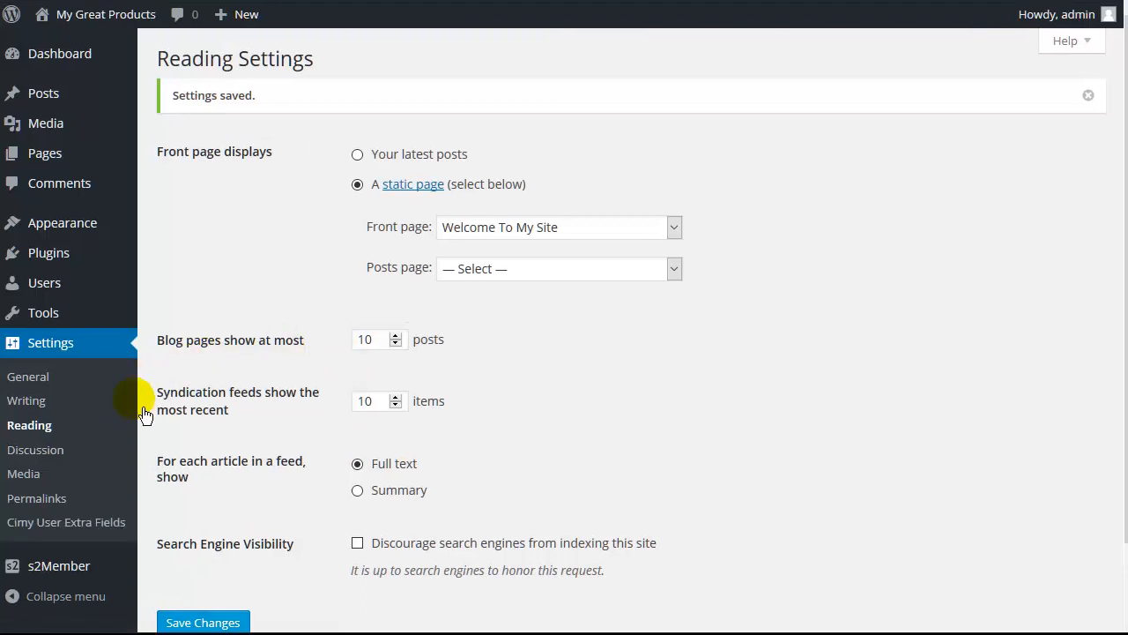
Open s2Member's General Options and check the Plugin Deletion Safeguards setting for s2Member data and options.
mouse_move(71, 580)
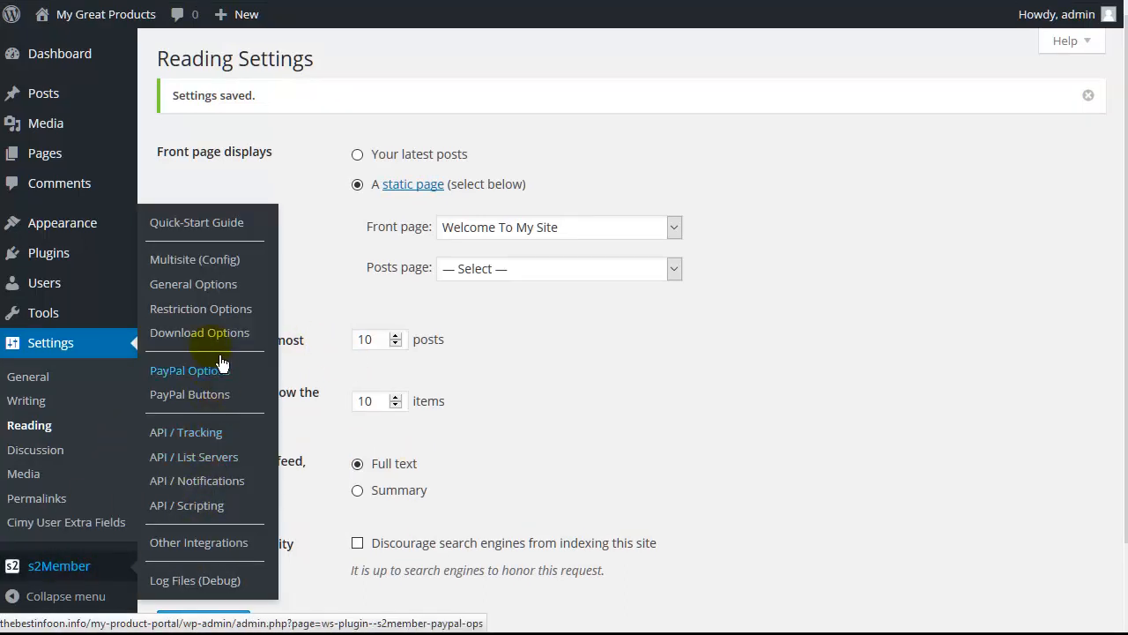
left_click(209, 292)
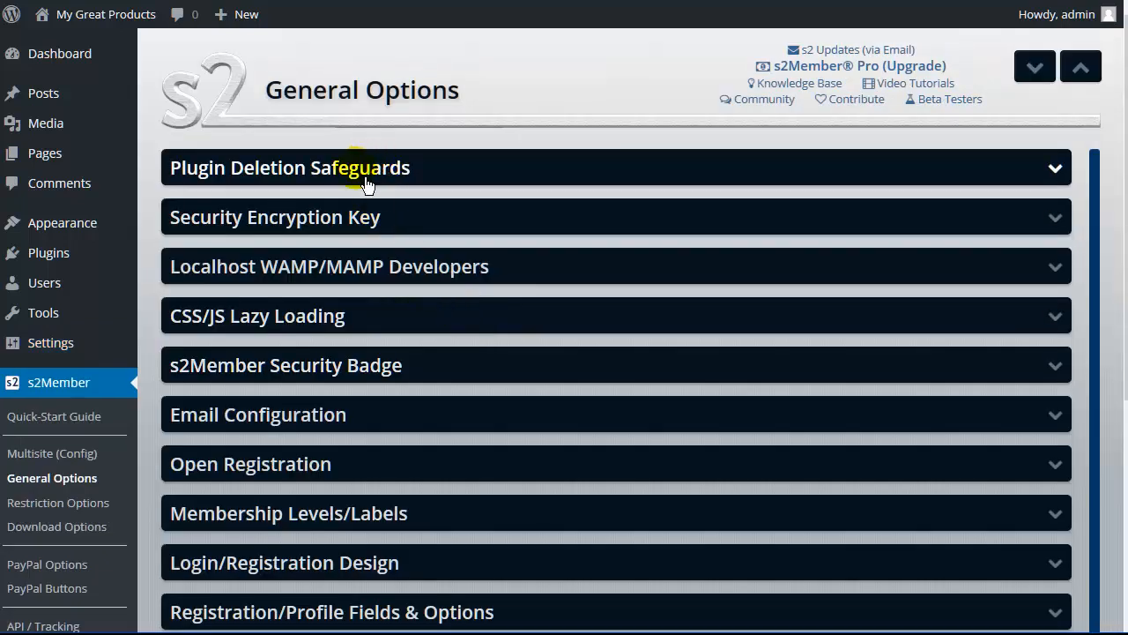
left_click(368, 181)
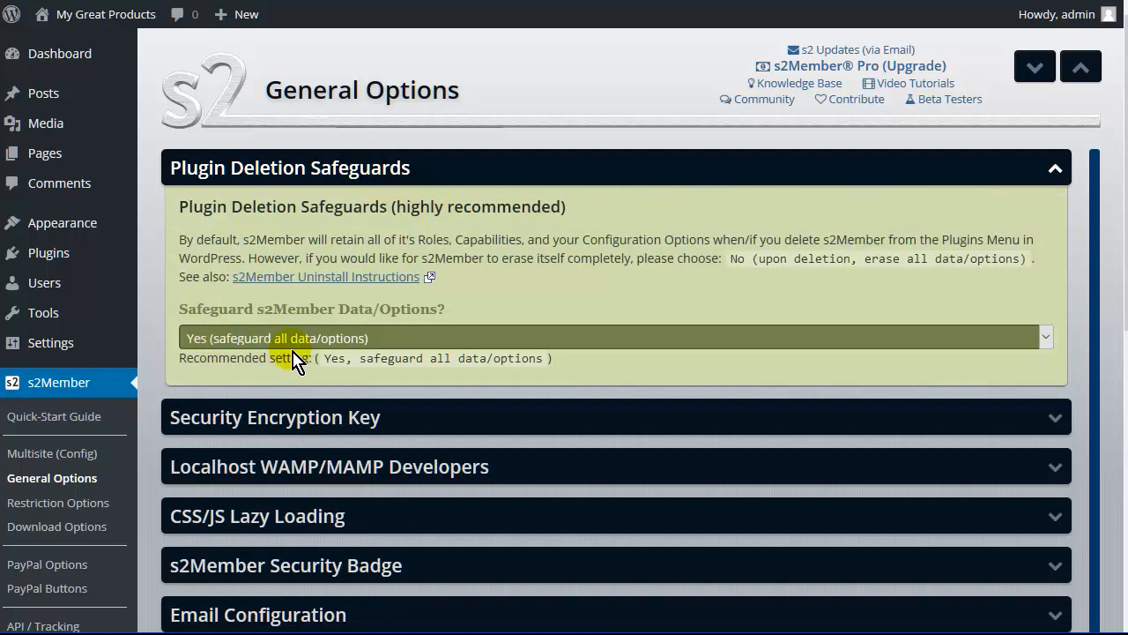
scroll(494, 284, "down", 5)
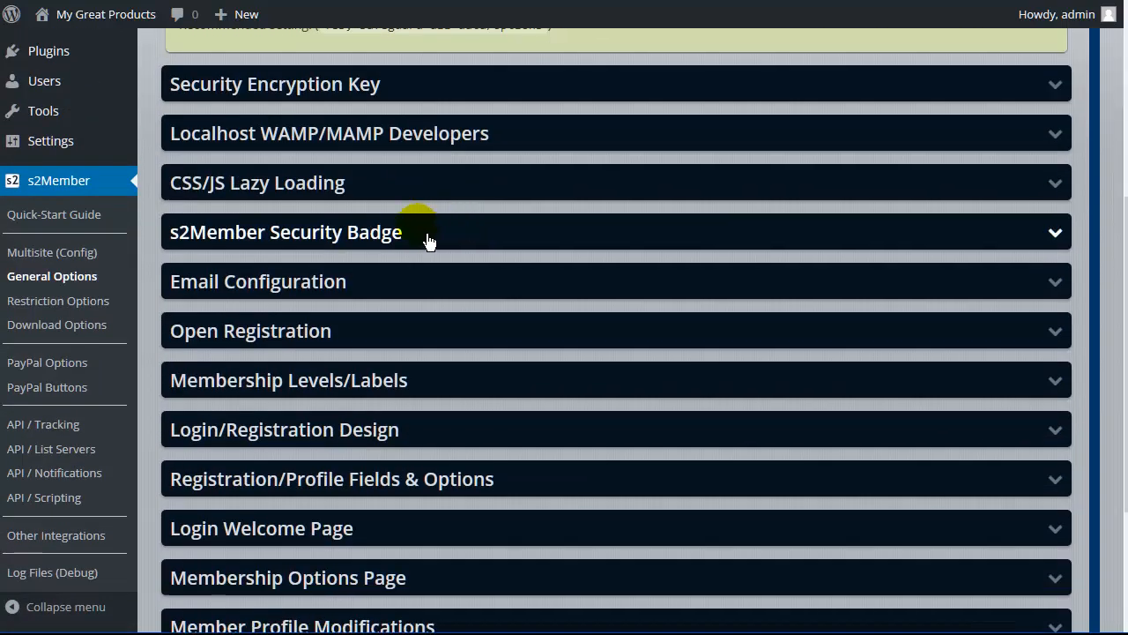
Auto-generate a Security Encryption Key for s2Member in the Security Encryption Key section.
scroll(352, 264, "up", 3)
left_click(295, 301)
scroll(496, 383, "down", 1)
scroll(498, 392, "down", 3)
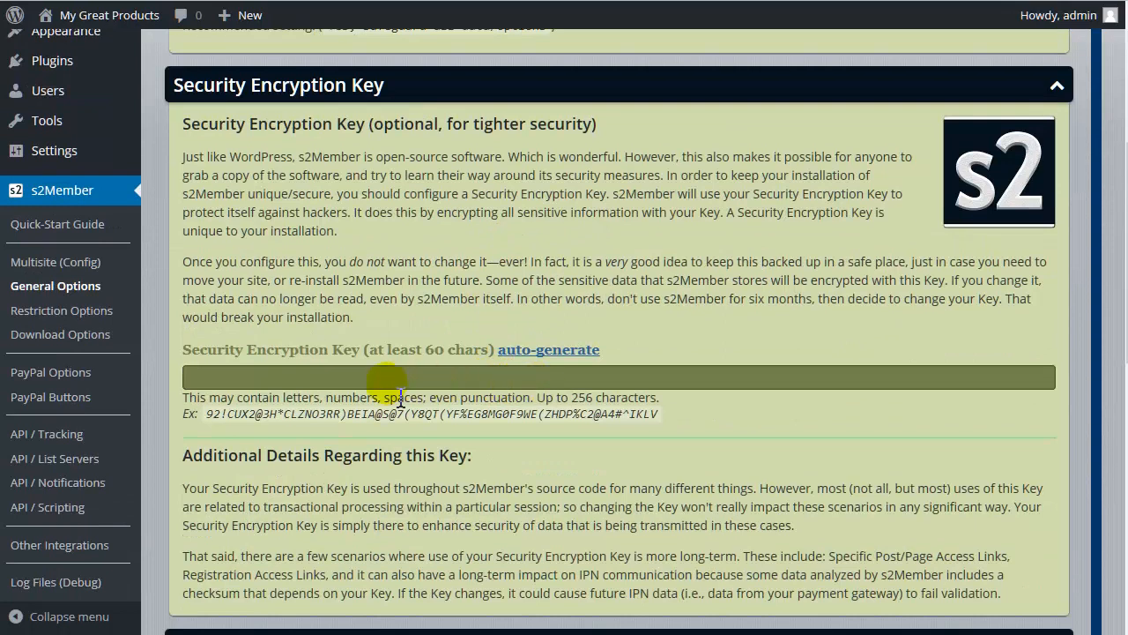
scroll(277, 388, "down", 2)
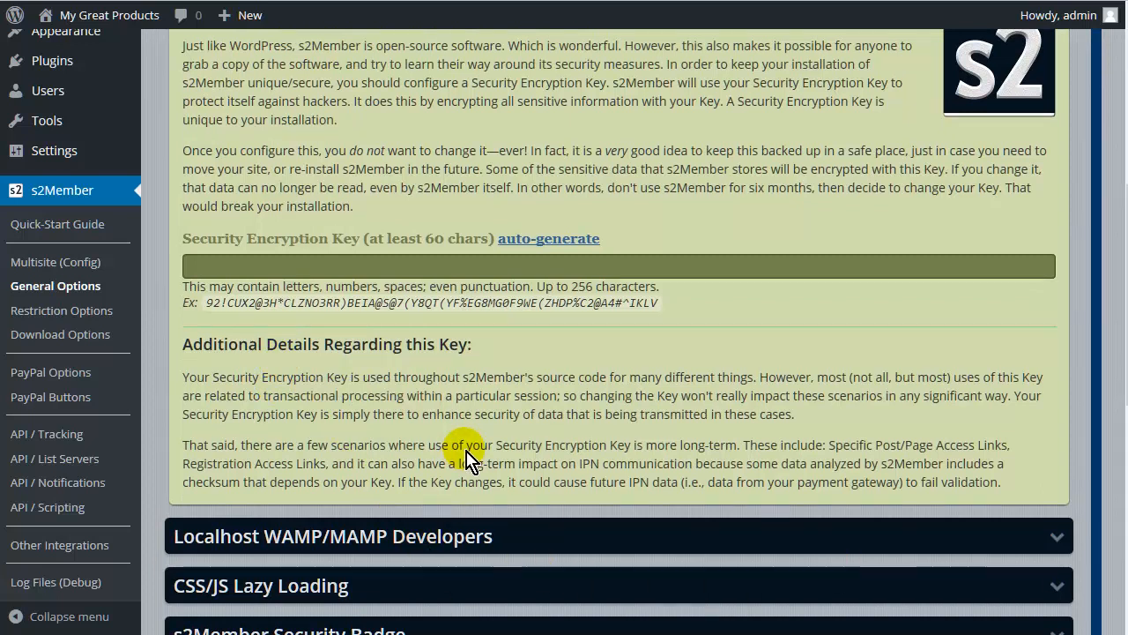
left_click(524, 250)
Review the sender name, sender address, support contact link and new user email settings under Email Configuration.
scroll(519, 339, "down", 3)
scroll(518, 342, "down", 1)
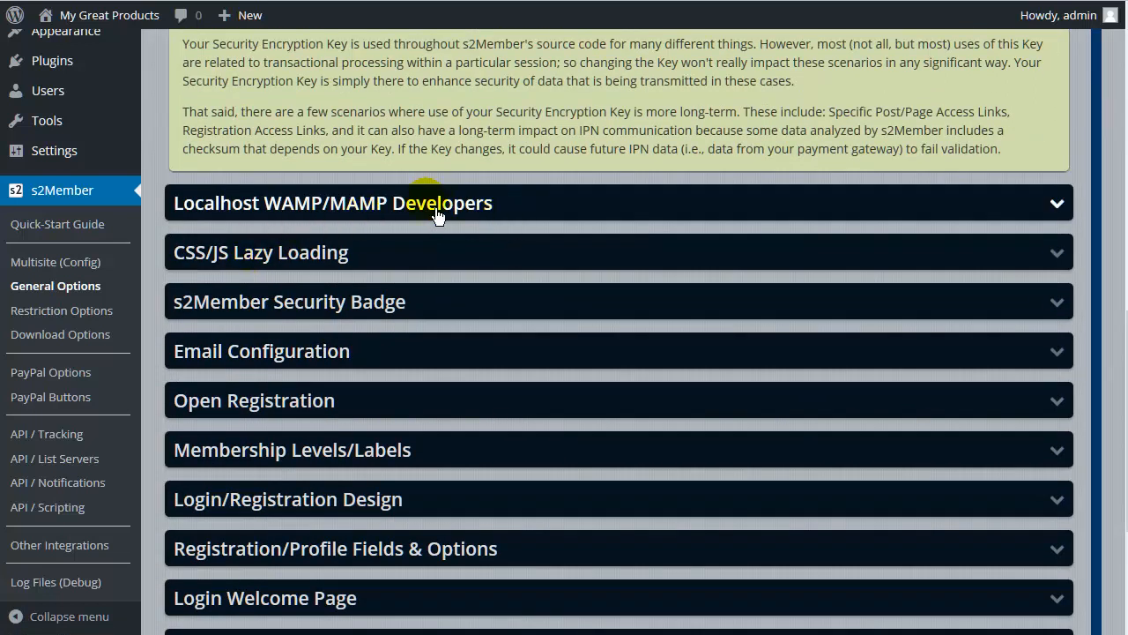
scroll(493, 216, "down", 1)
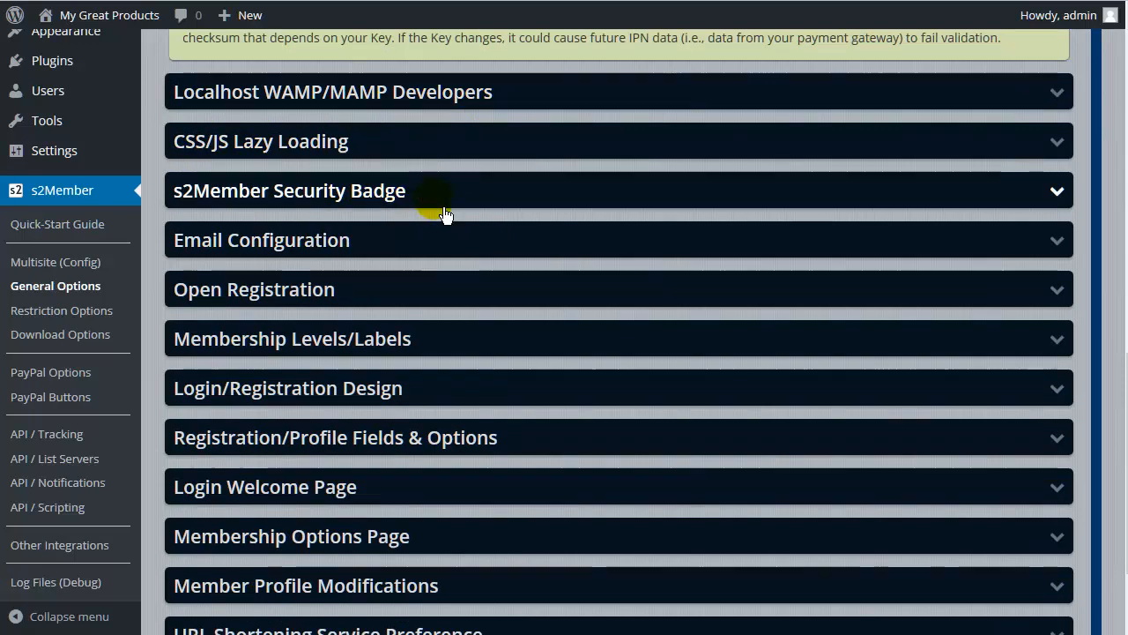
scroll(445, 214, "down", 1)
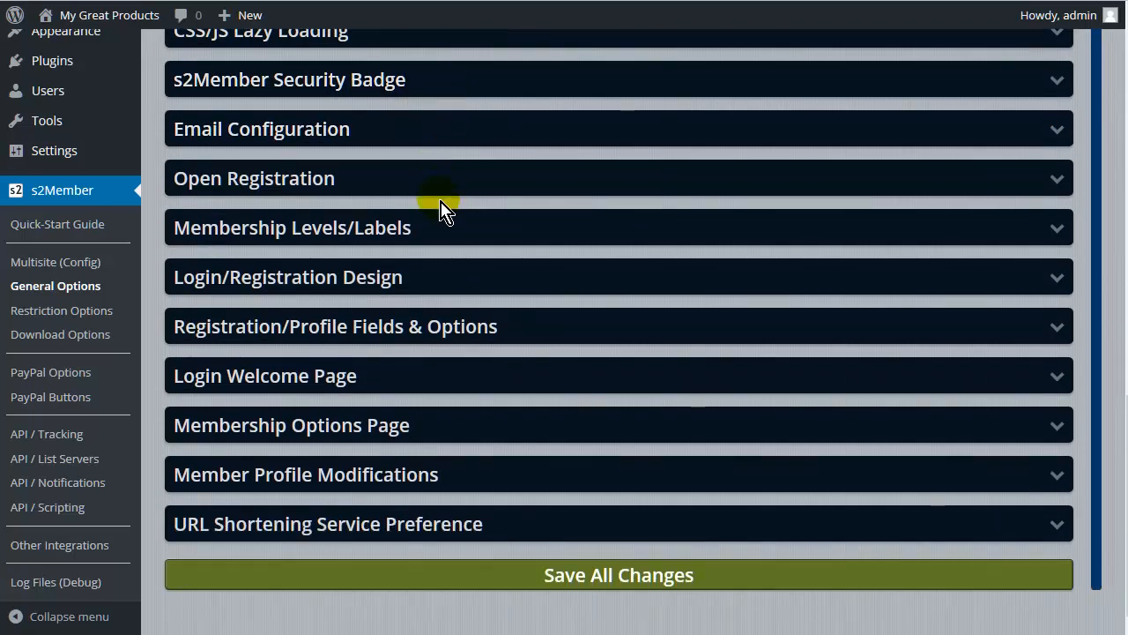
left_click(426, 134)
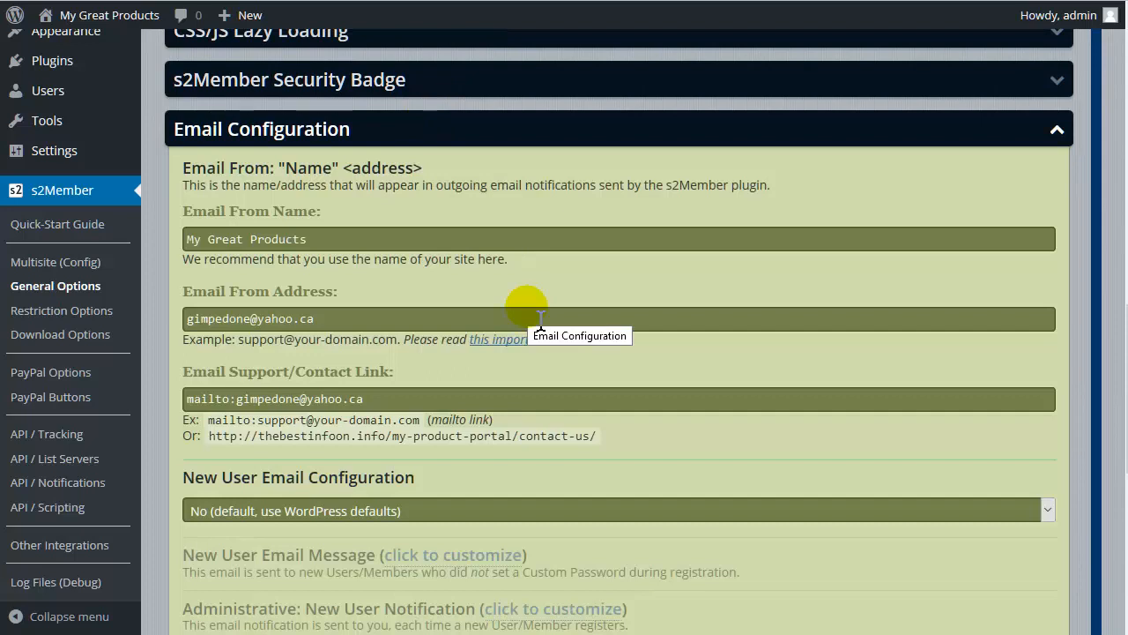
scroll(466, 453, "down", 1)
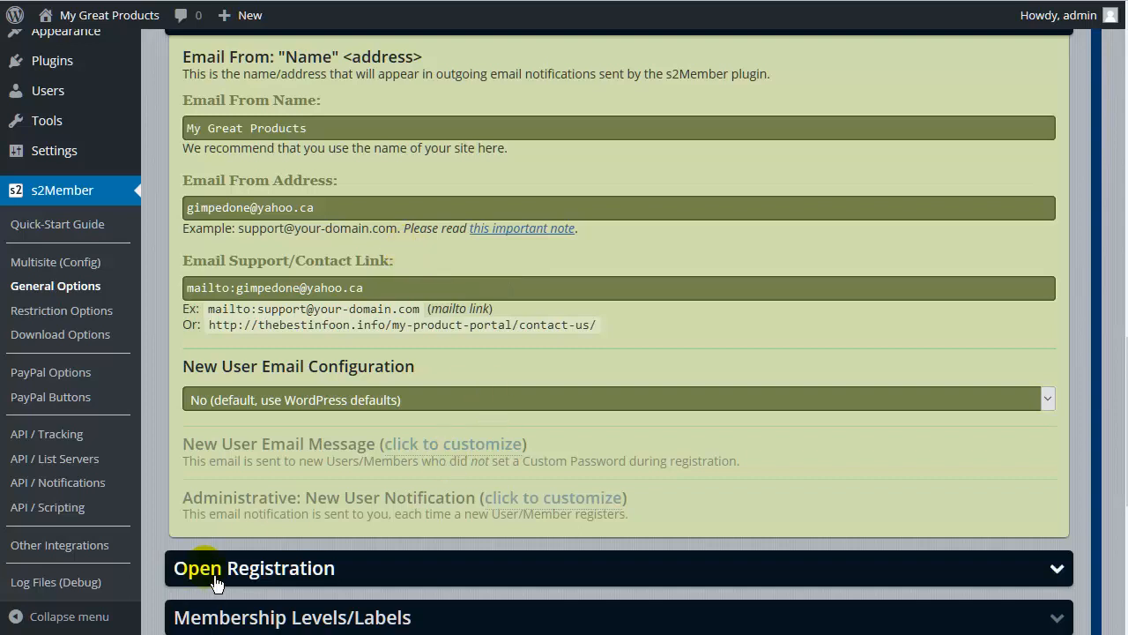
Set Allow Open Registration to "Yes (allow Open Registration; Free Subscribers at Level #0)".
scroll(418, 410, "down", 5)
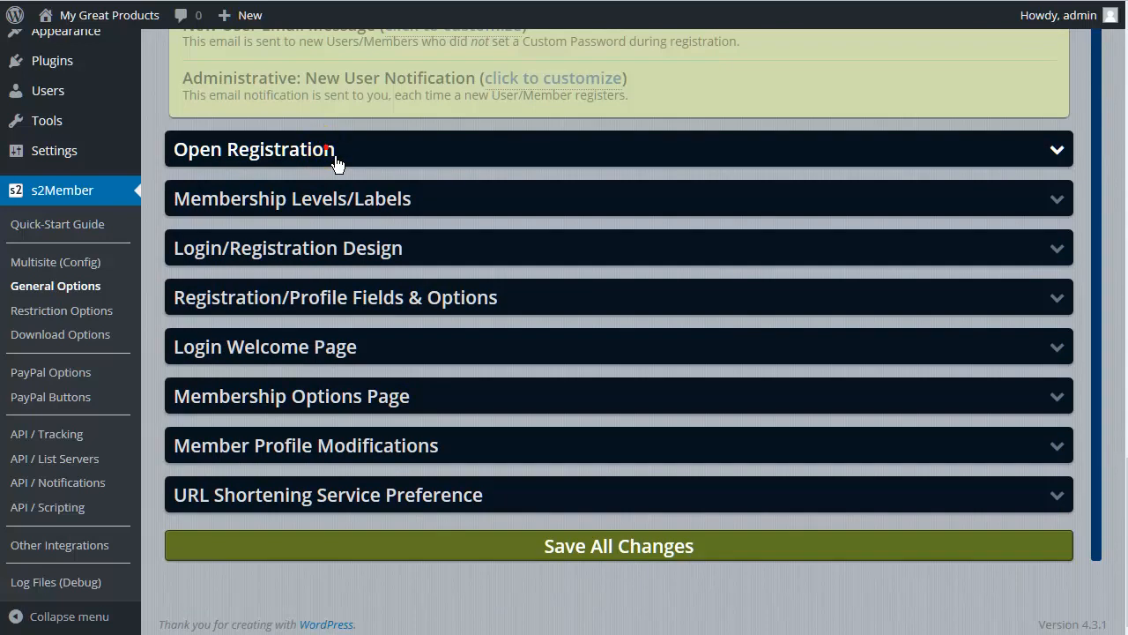
left_click(335, 160)
left_click(263, 320)
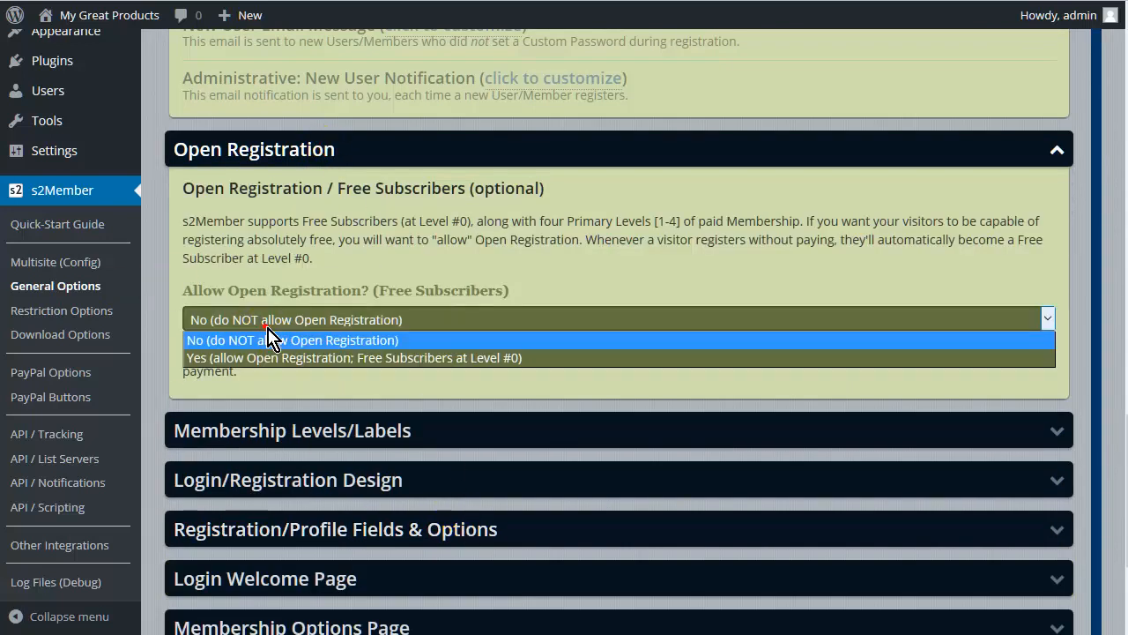
left_click(270, 358)
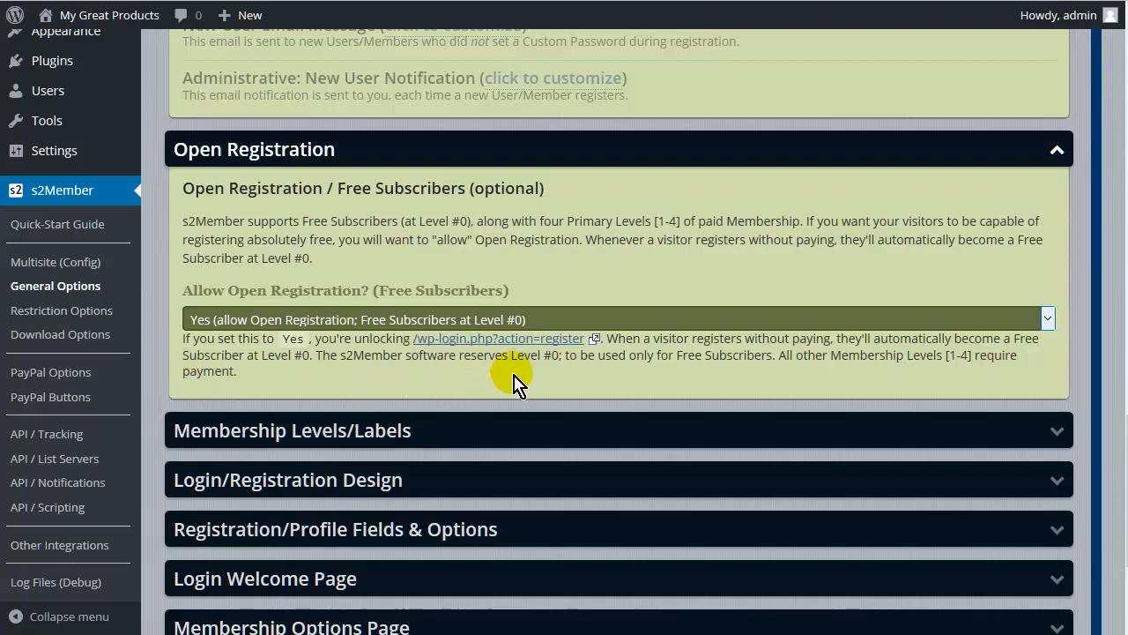
left_click(465, 377)
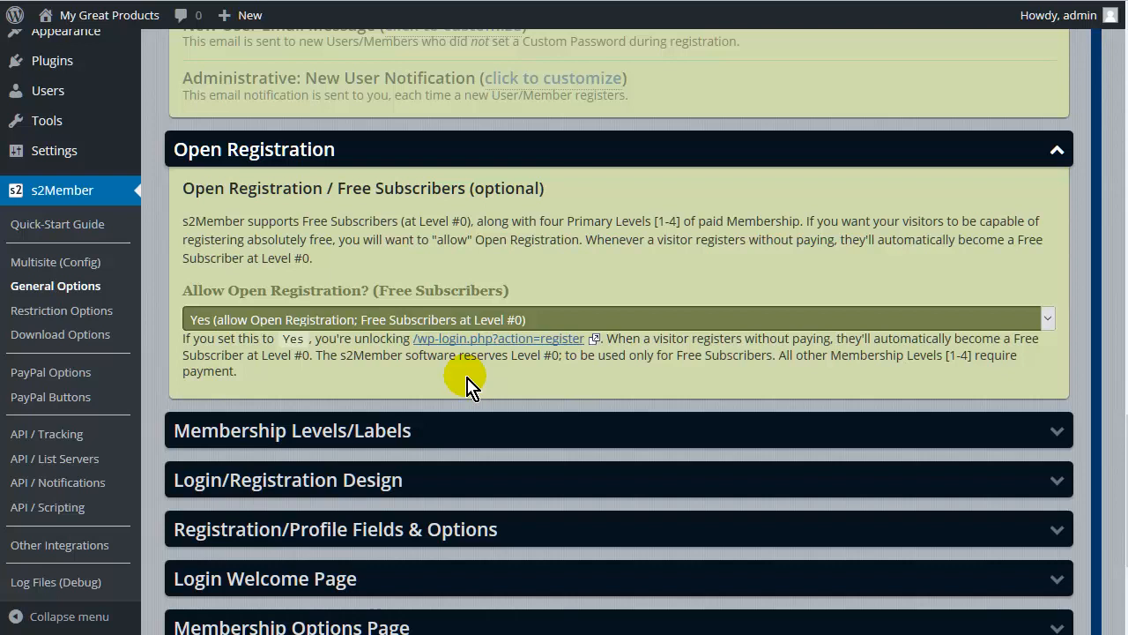
Change the Level #0 (Free Subscribers) label to "Your Products" under Membership Levels/Labels.
scroll(467, 385, "down", 3)
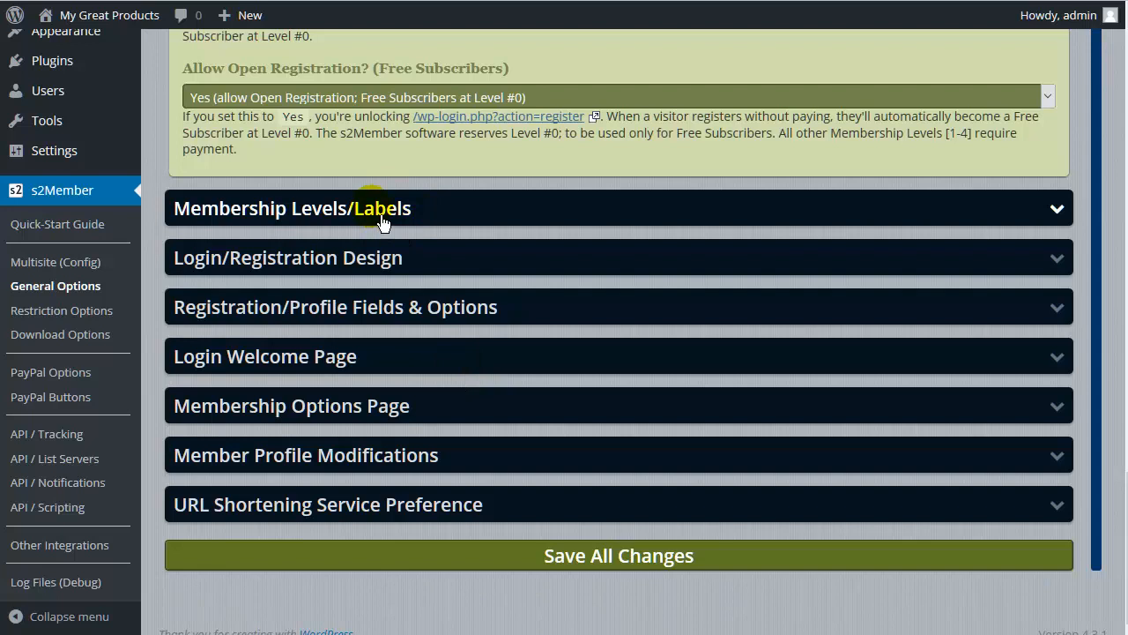
left_click(344, 215)
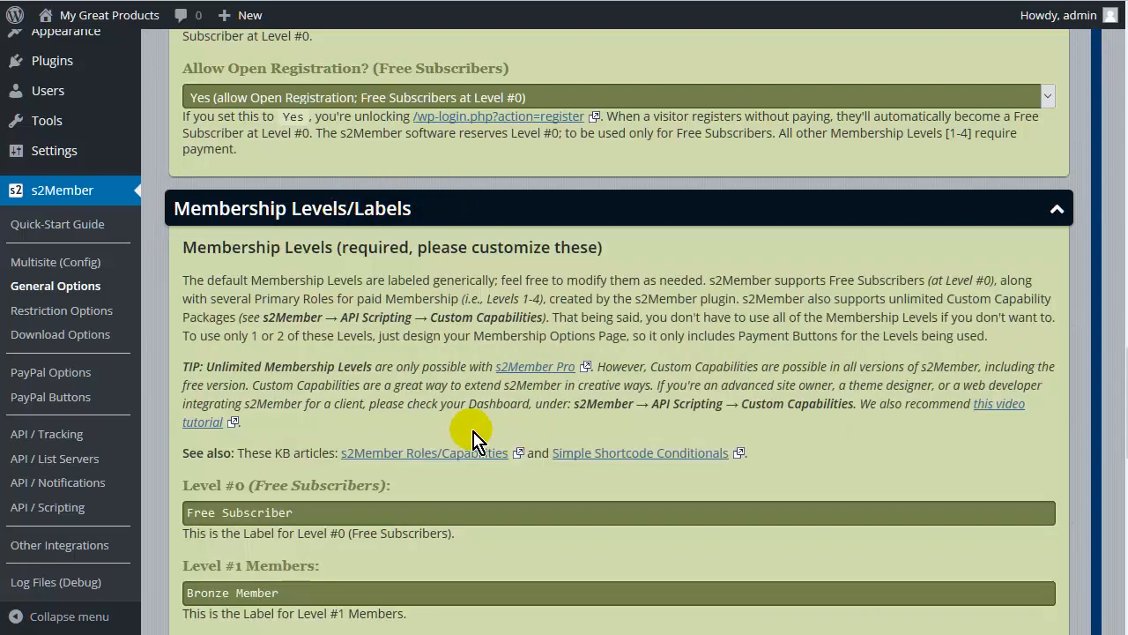
scroll(456, 348, "down", 2)
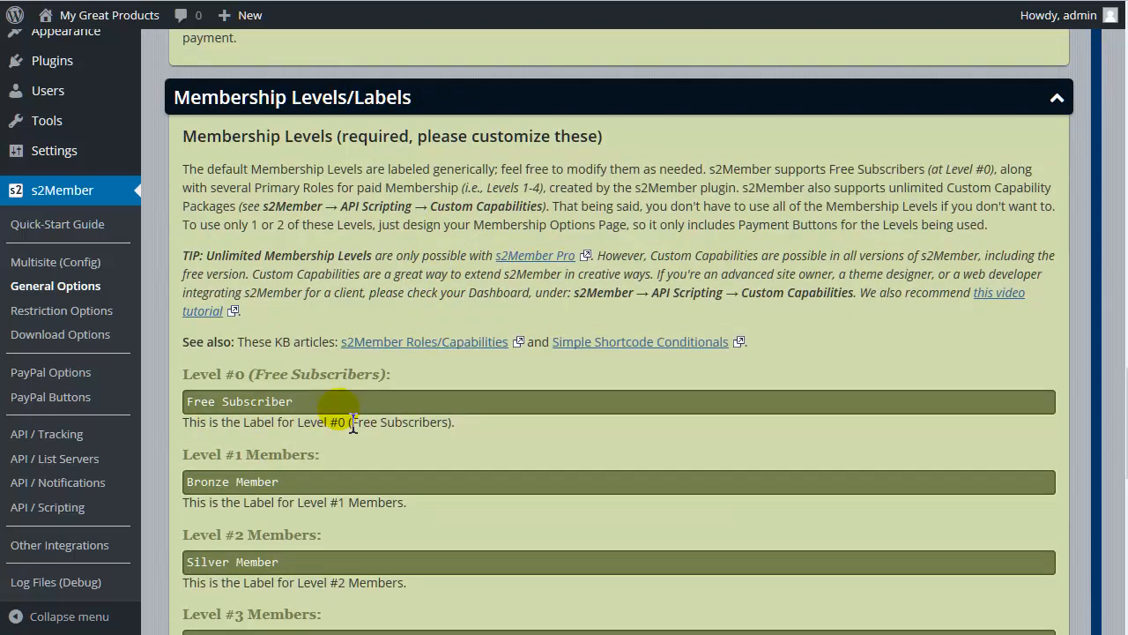
scroll(327, 423, "down", 2)
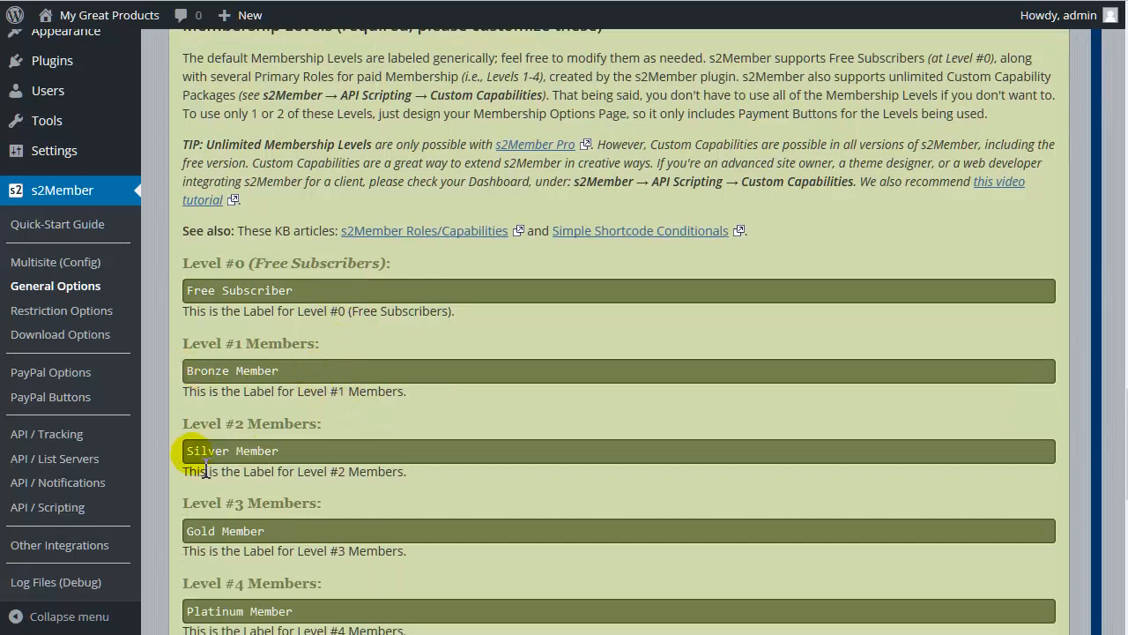
scroll(357, 540, "down", 2)
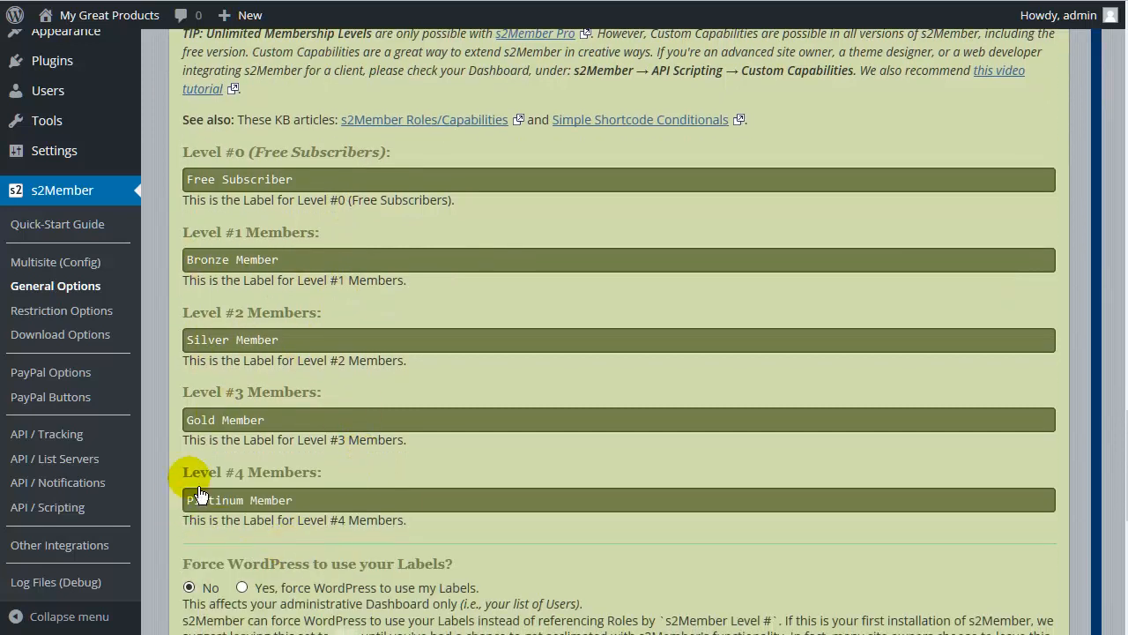
scroll(323, 493, "up", 5)
scroll(290, 490, "down", 2)
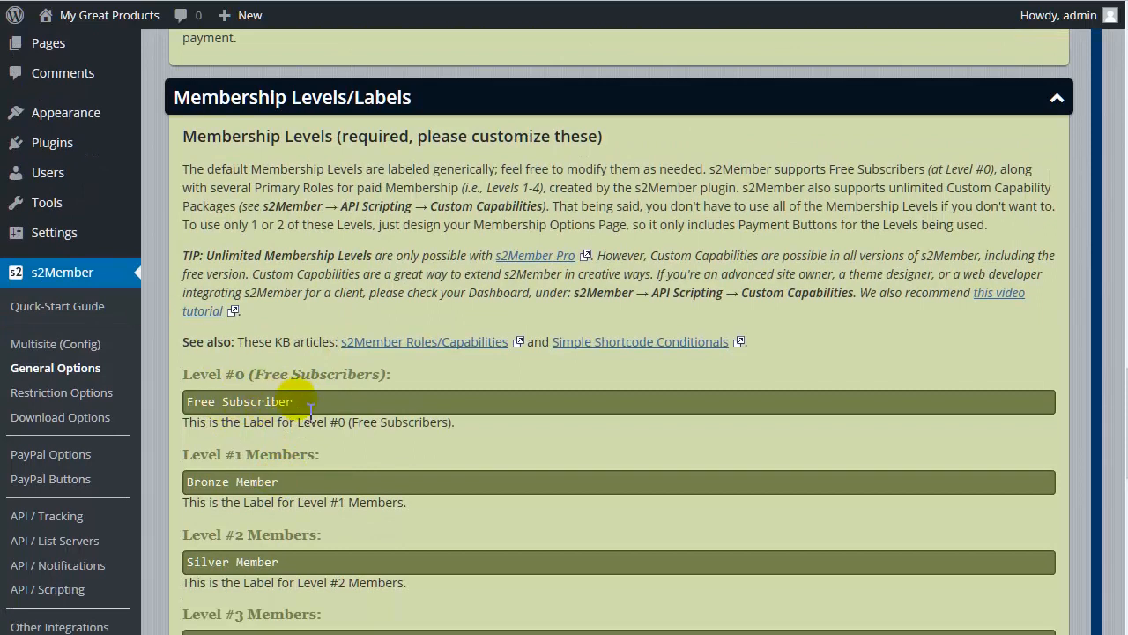
left_click_drag(313, 410, 164, 391)
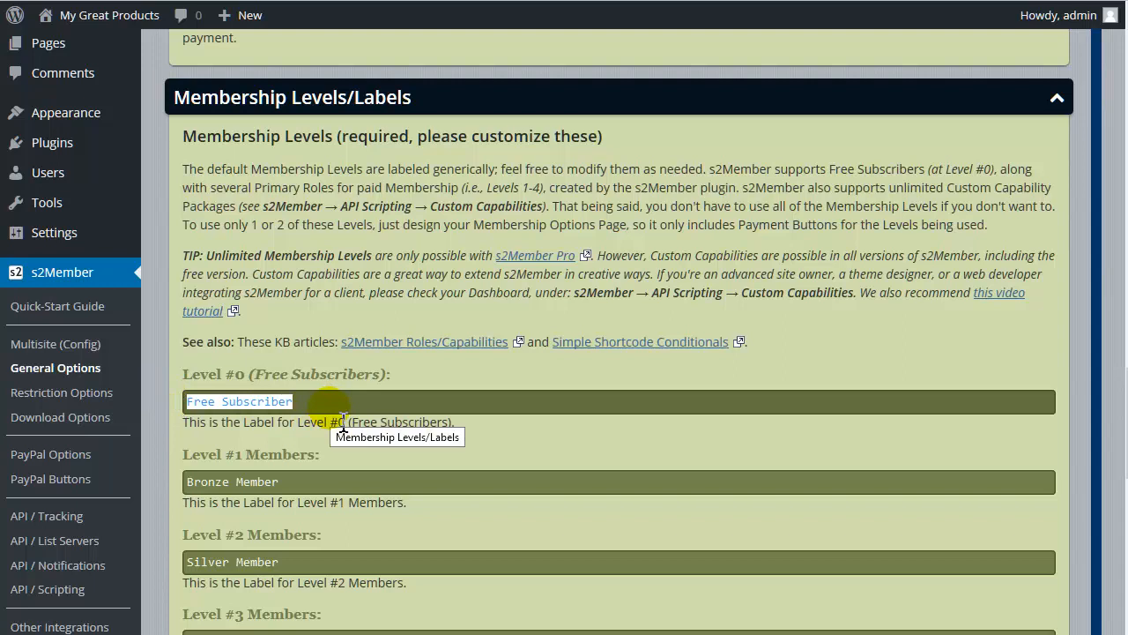
type("Your Products")
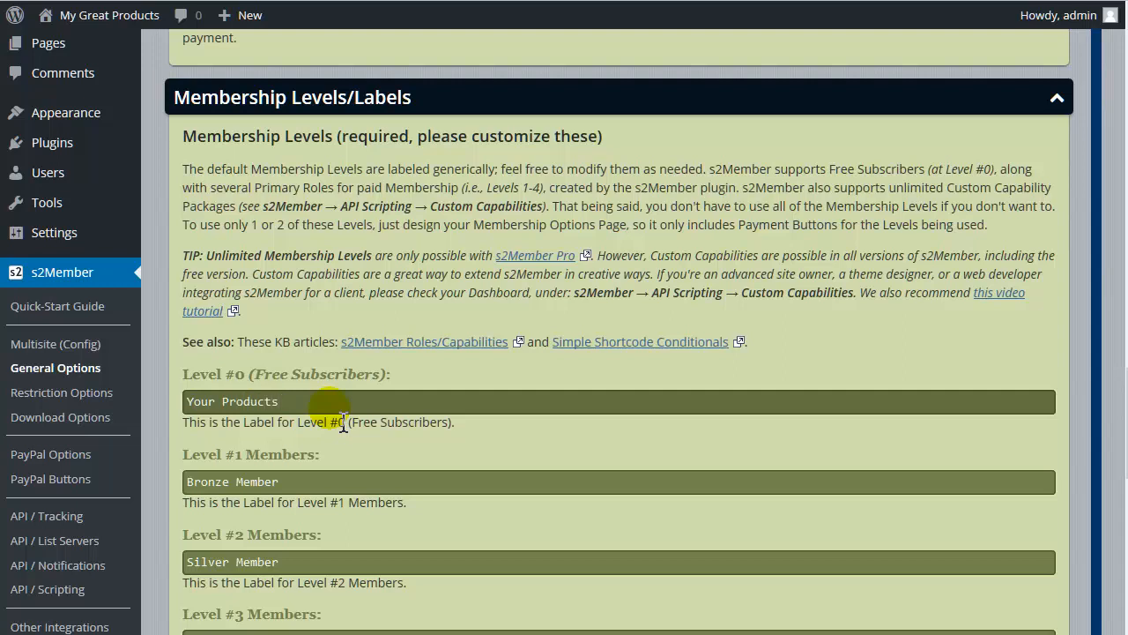
Review the font, background, logo and footer settings under Login/Registration Design.
scroll(339, 423, "down", 8)
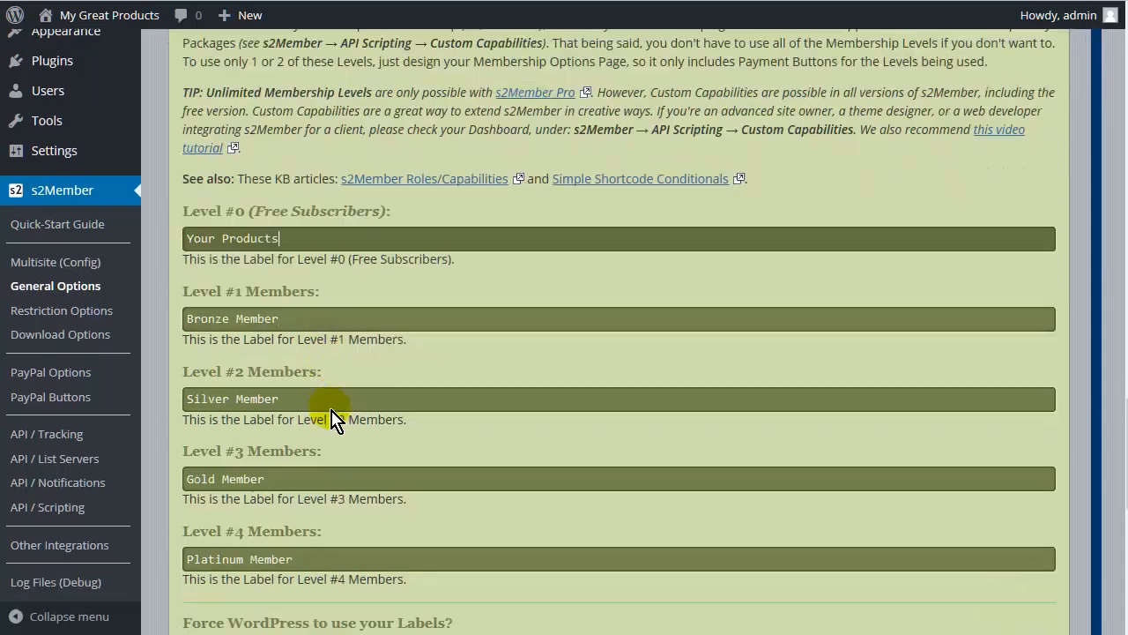
scroll(371, 376, "down", 2)
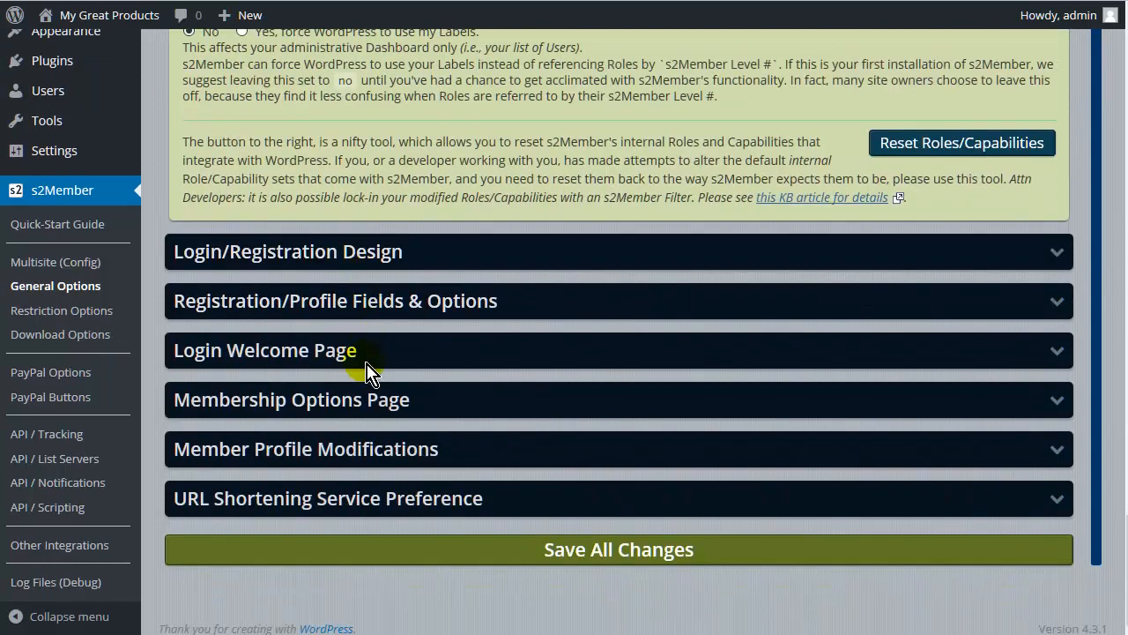
left_click(393, 260)
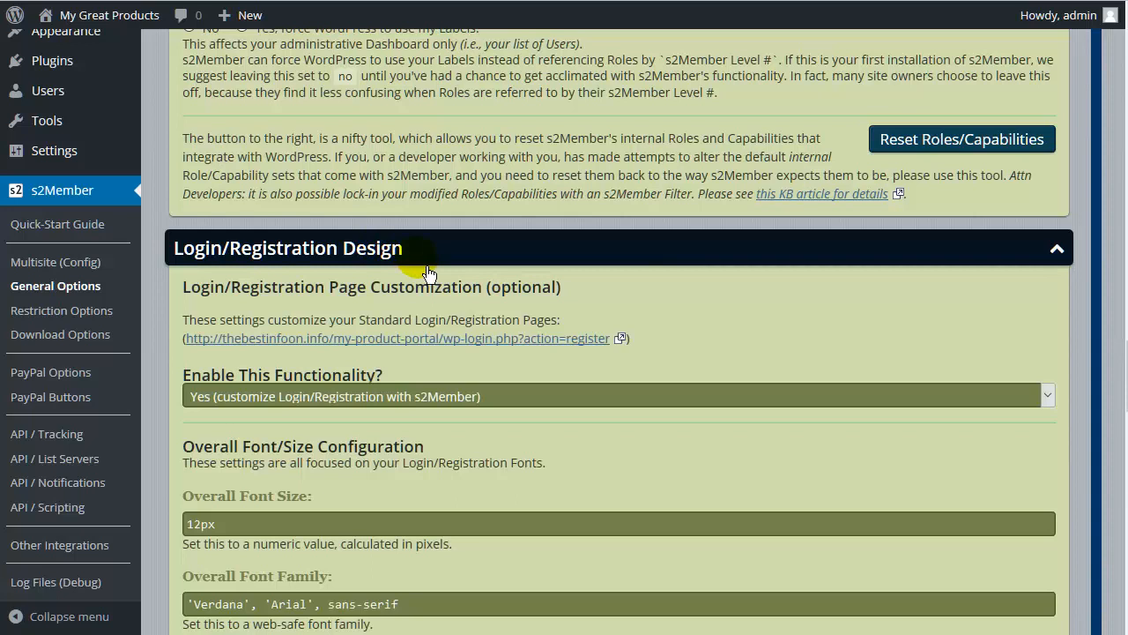
scroll(429, 273, "down", 1)
scroll(504, 307, "down", 1)
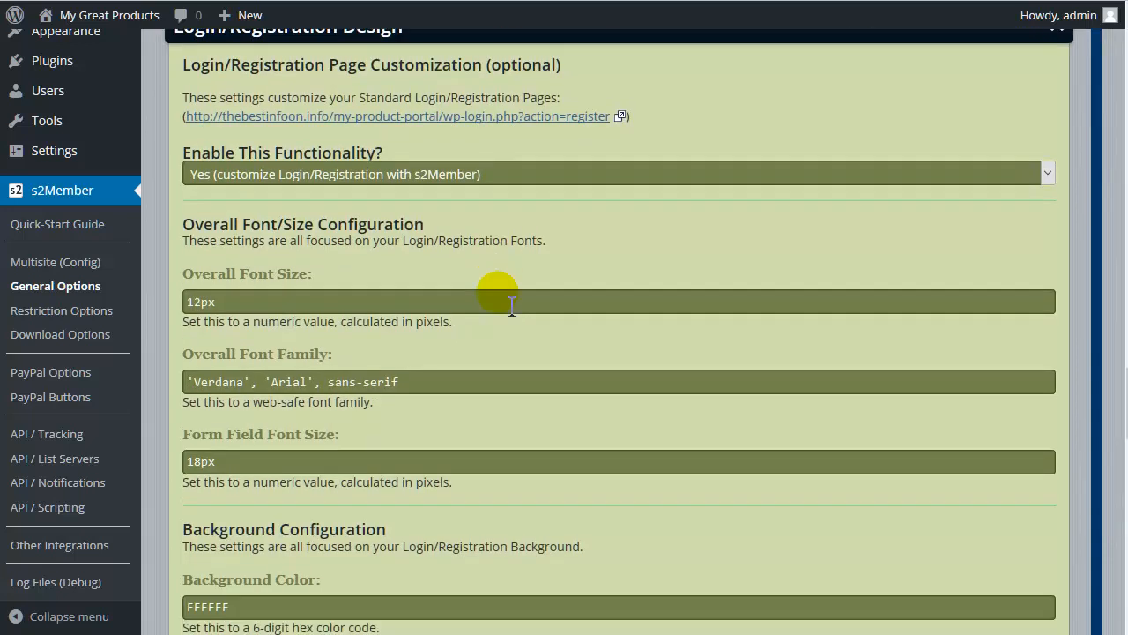
scroll(507, 303, "down", 2)
scroll(500, 301, "down", 3)
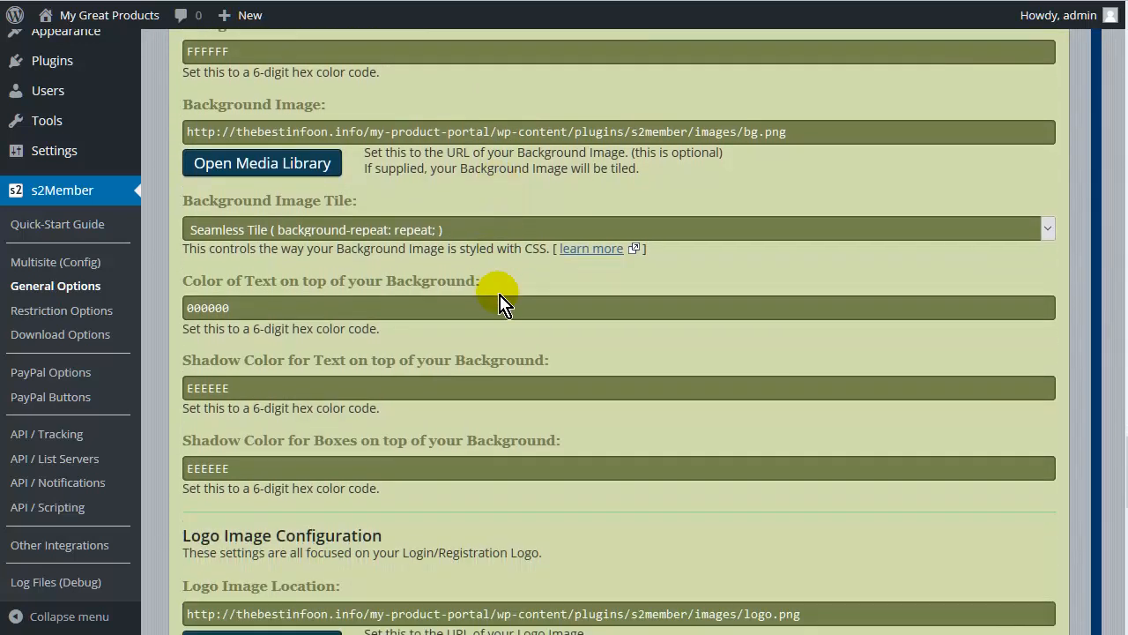
scroll(500, 301, "down", 2)
scroll(506, 304, "down", 5)
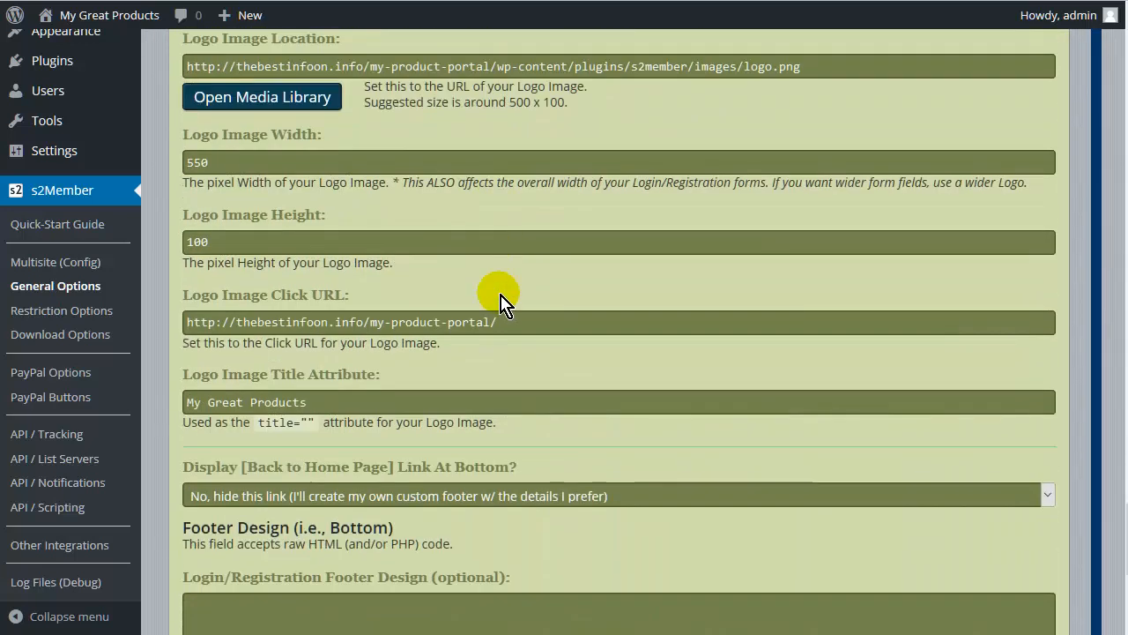
scroll(506, 300, "down", 2)
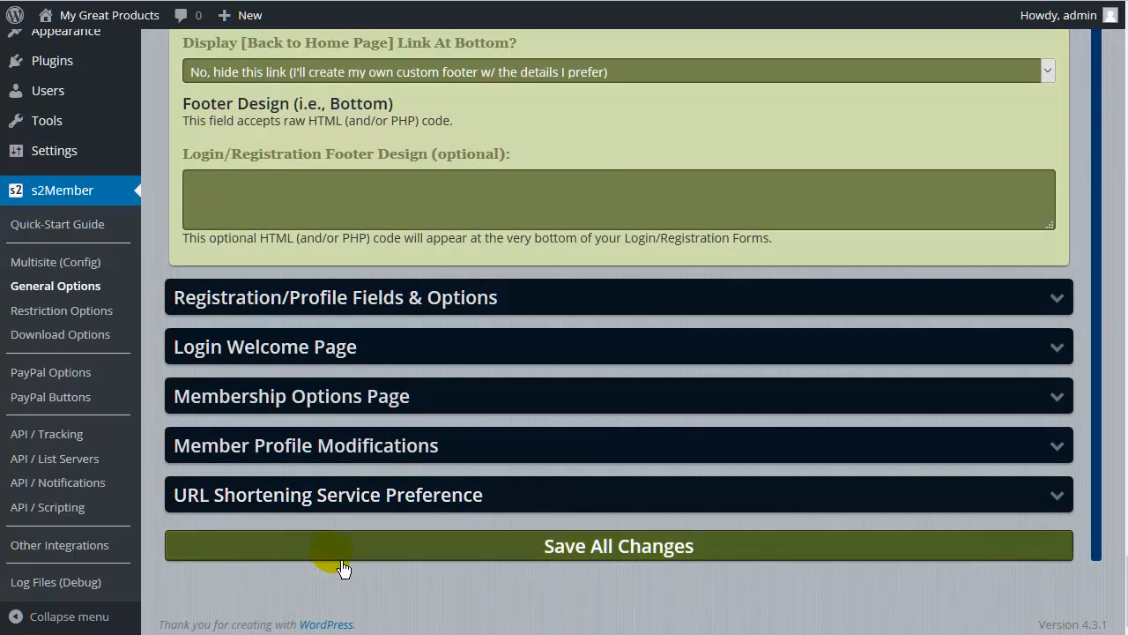
Set the Login Welcome Page to "Welcome - Your Downloads Are Below".
left_click(307, 358)
scroll(307, 361, "down", 3)
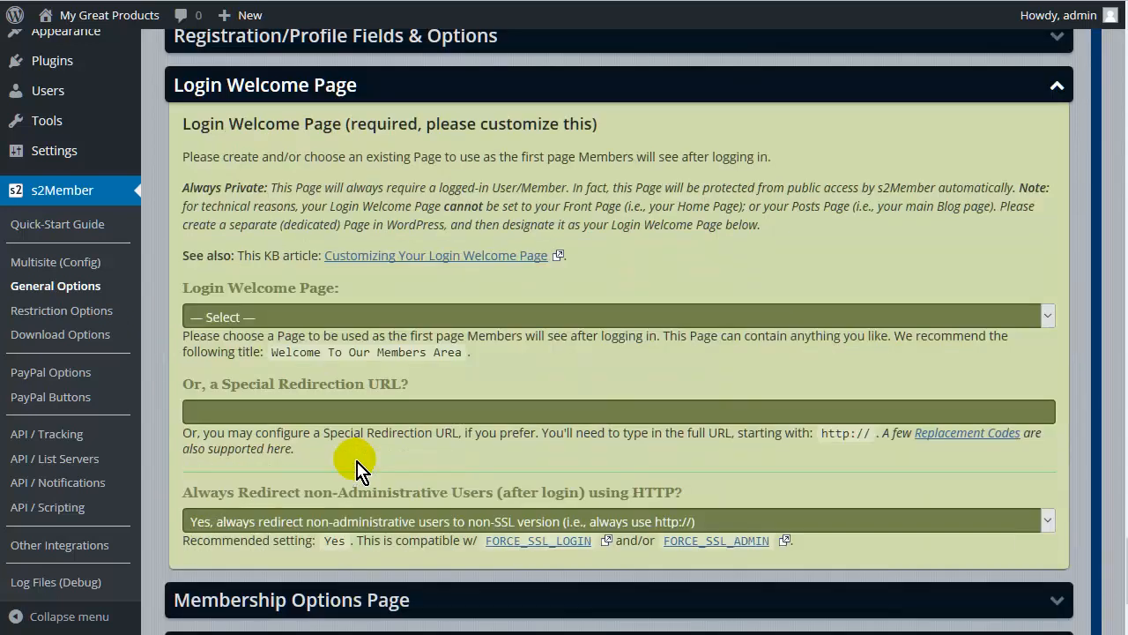
left_click(321, 244)
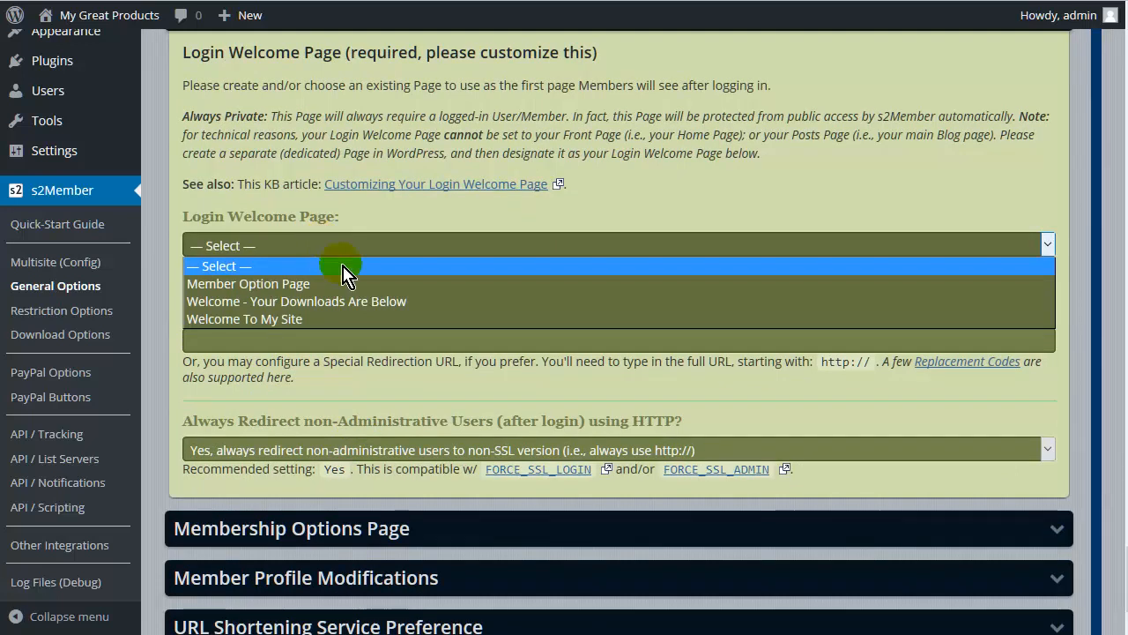
left_click(365, 300)
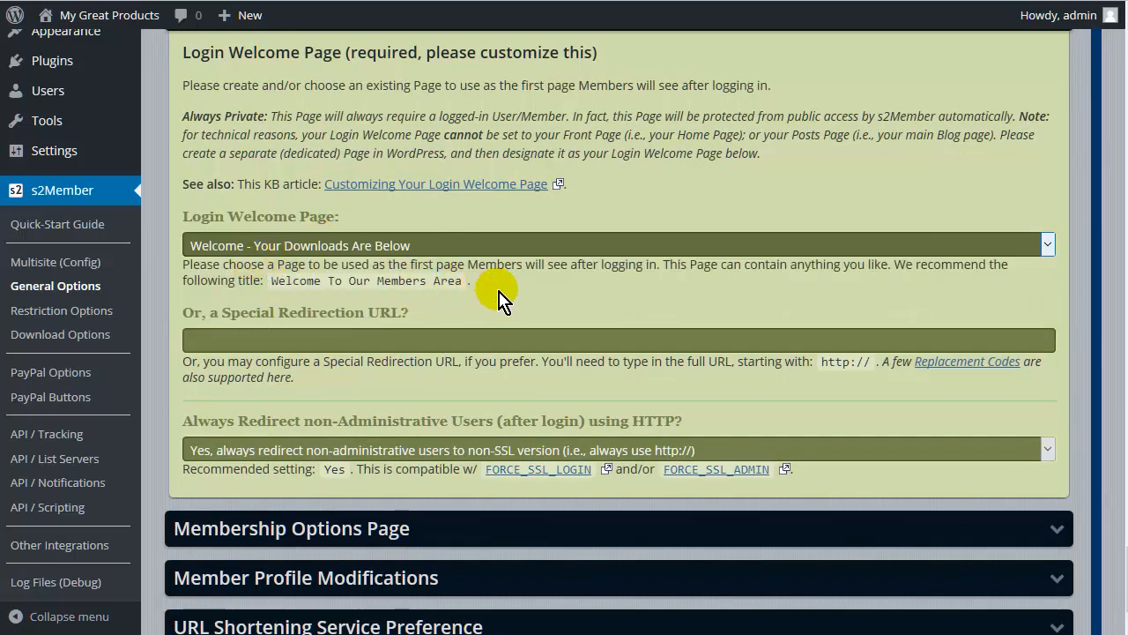
Set the Membership Options Page to "Member Option Page" and save all General Options changes.
scroll(499, 296, "down", 2)
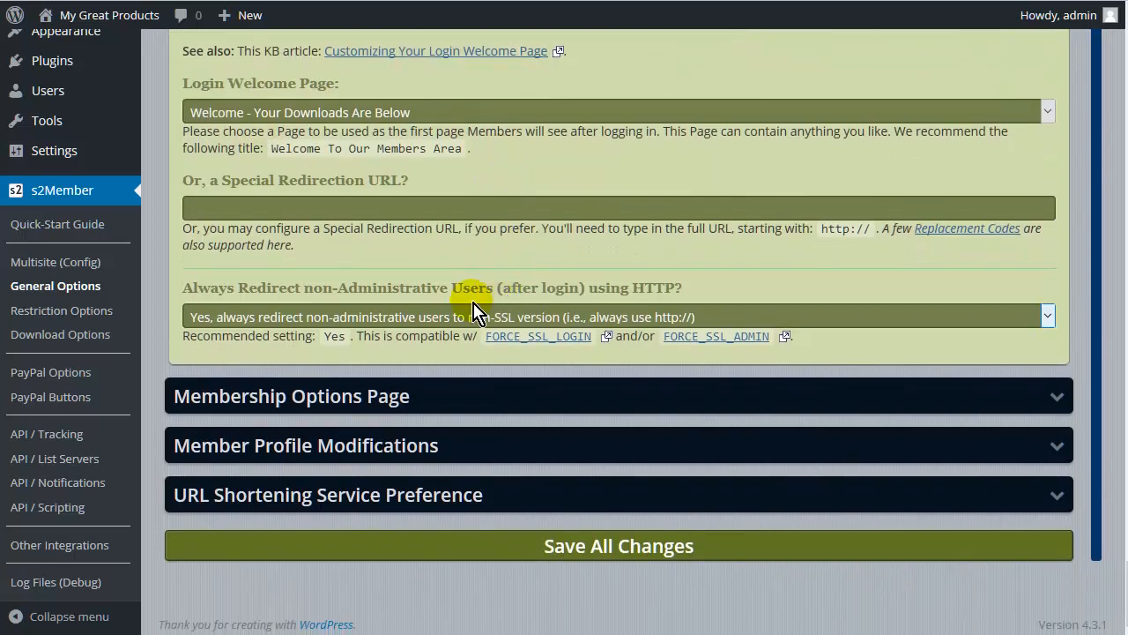
left_click(333, 398)
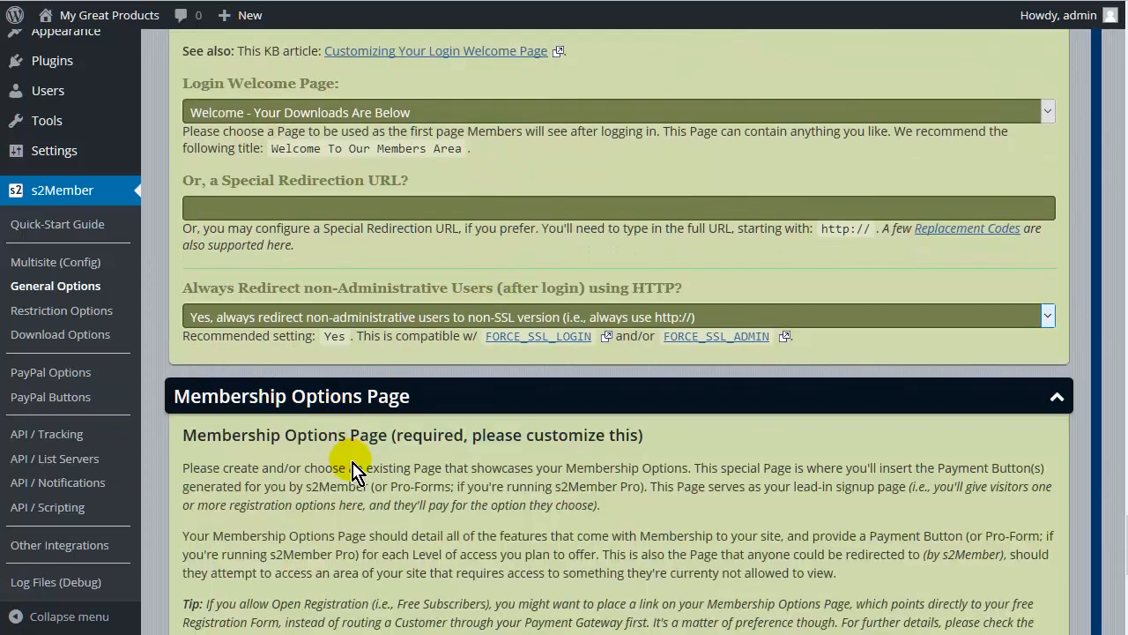
left_click(333, 438)
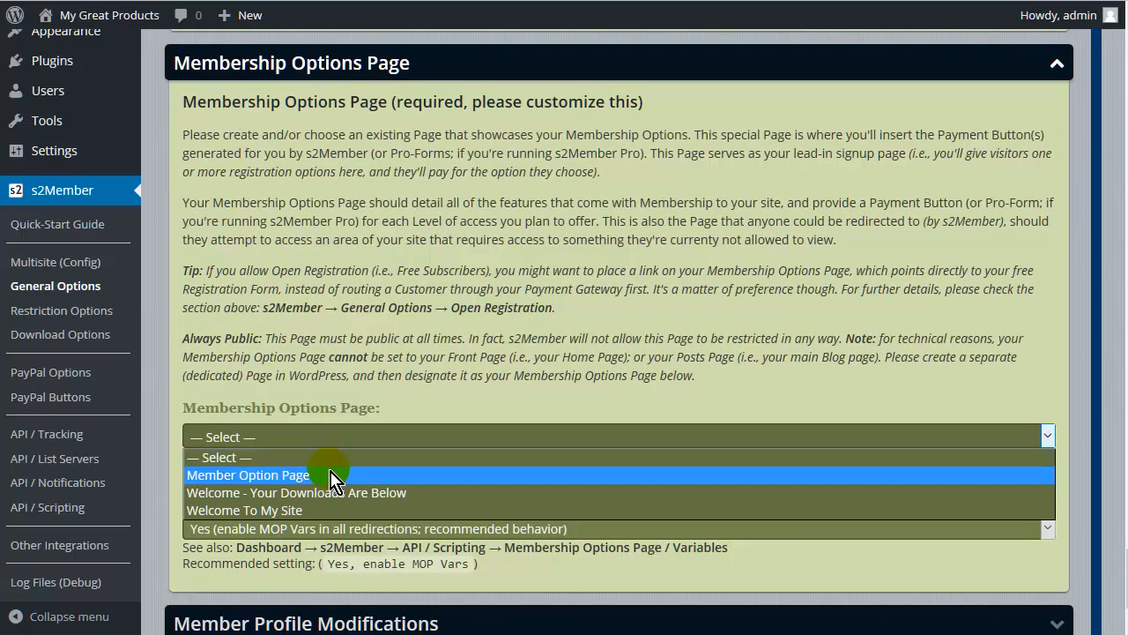
left_click(333, 474)
scroll(453, 334, "down", 2)
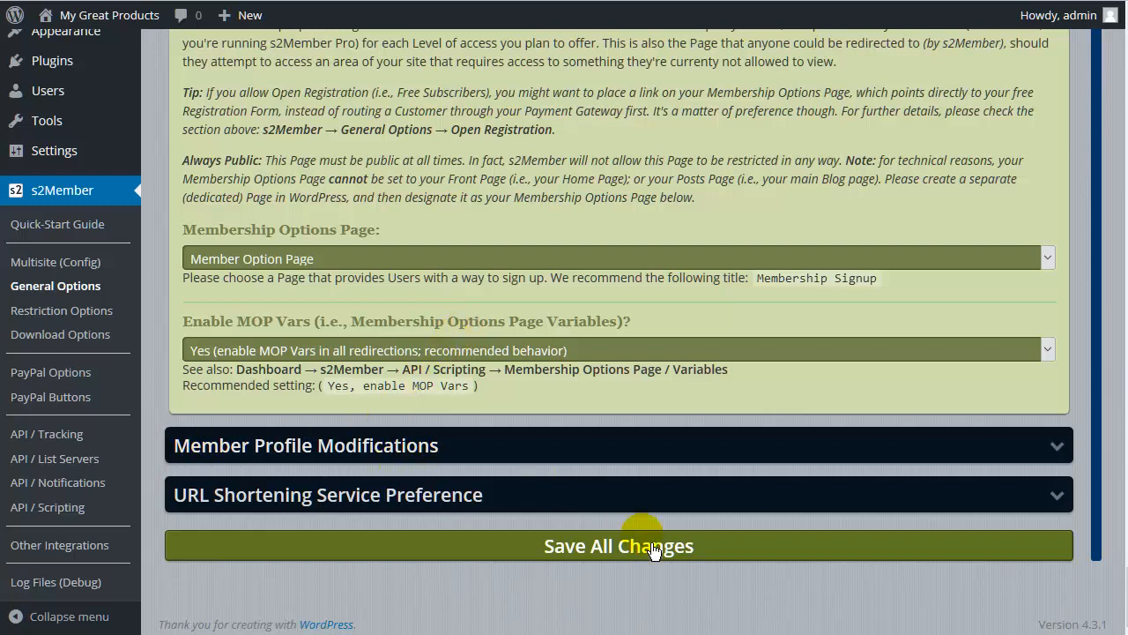
left_click(603, 553)
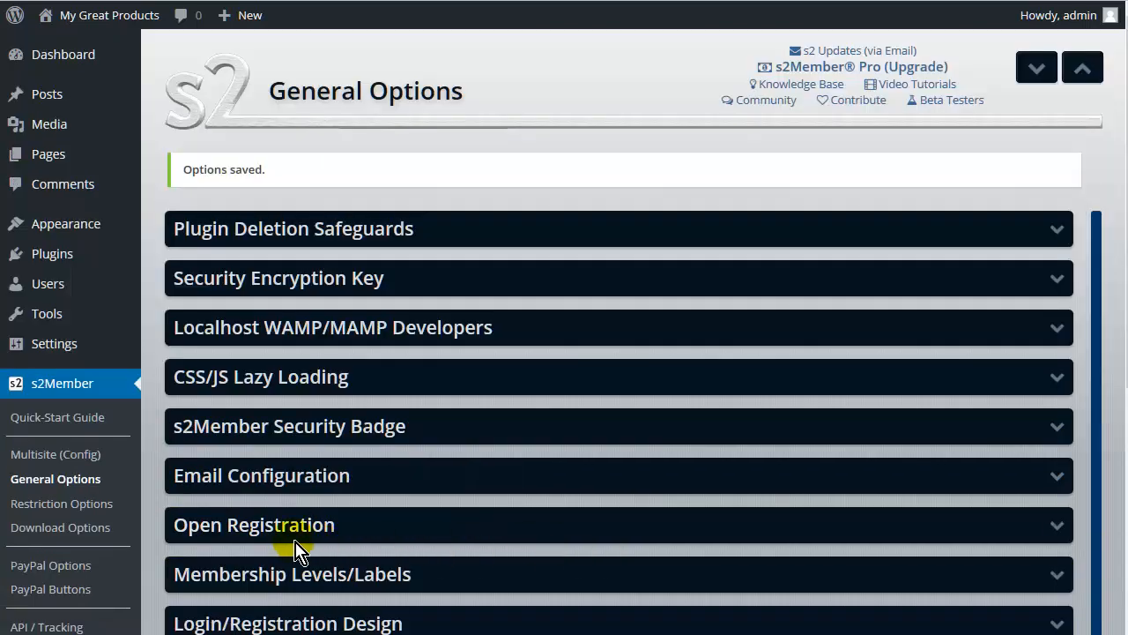
Look over the sections available in s2Member's Restriction Options and Download Options.
left_click(66, 520)
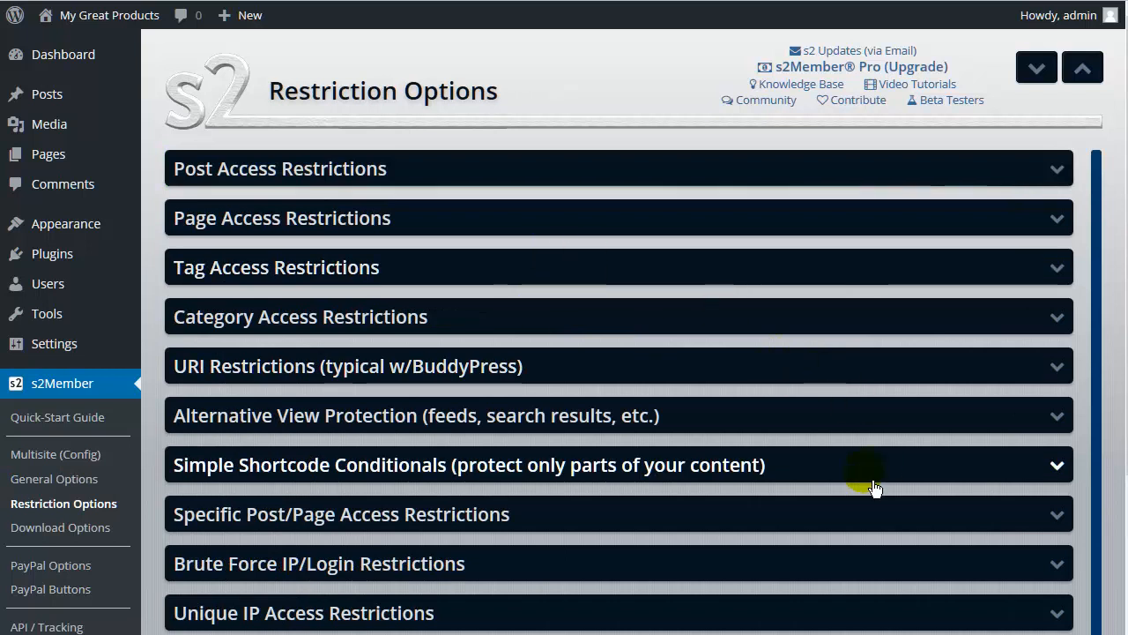
scroll(617, 564, "down", 2)
scroll(662, 616, "down", 1)
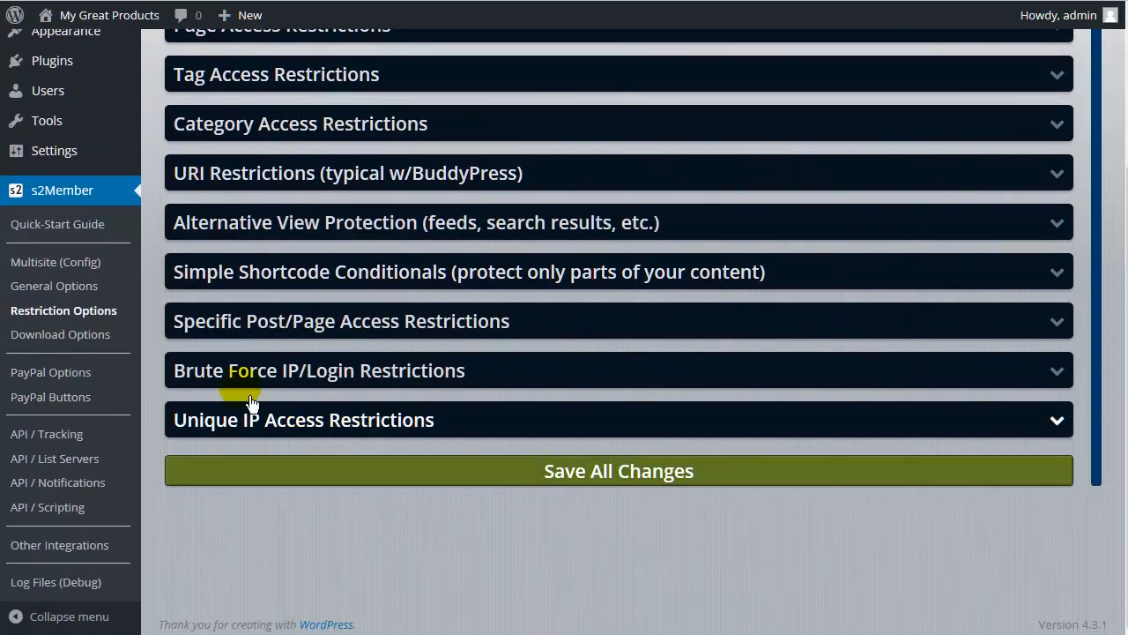
left_click(104, 344)
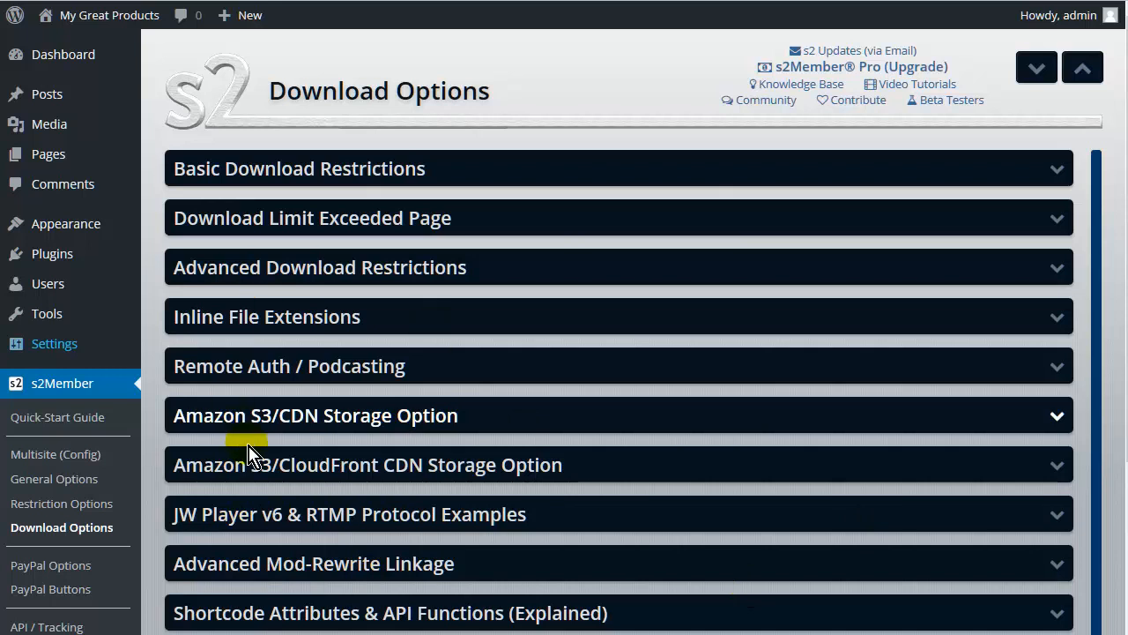
scroll(158, 504, "down", 1)
scroll(154, 515, "down", 4)
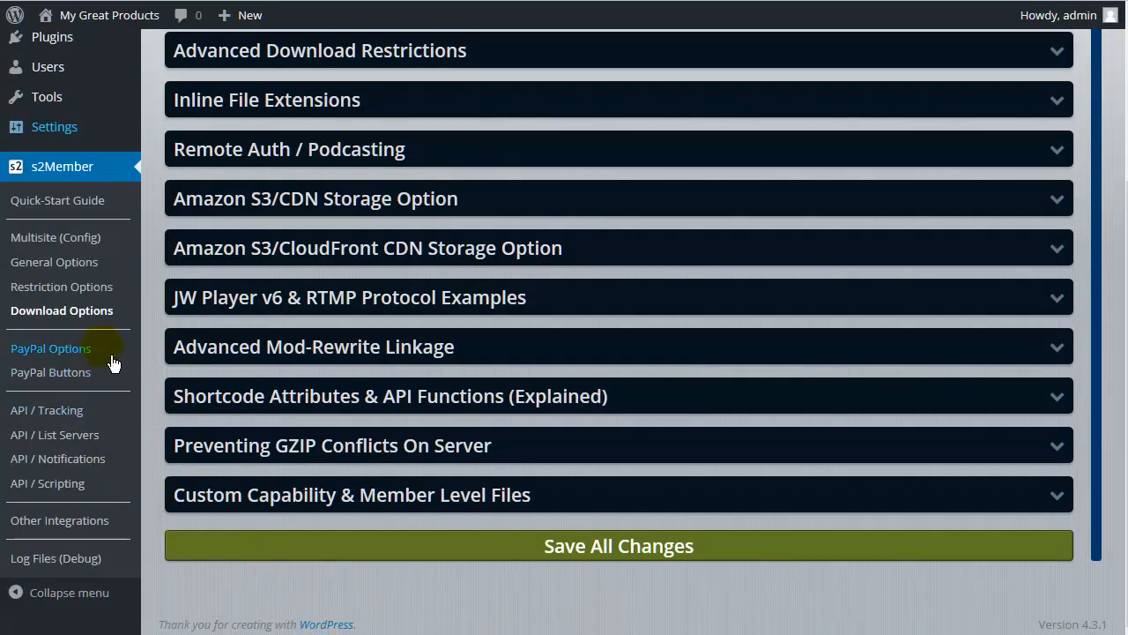
Enable support for Sandbox testing under PayPal Account Details in s2Member's PayPal Options.
left_click(80, 361)
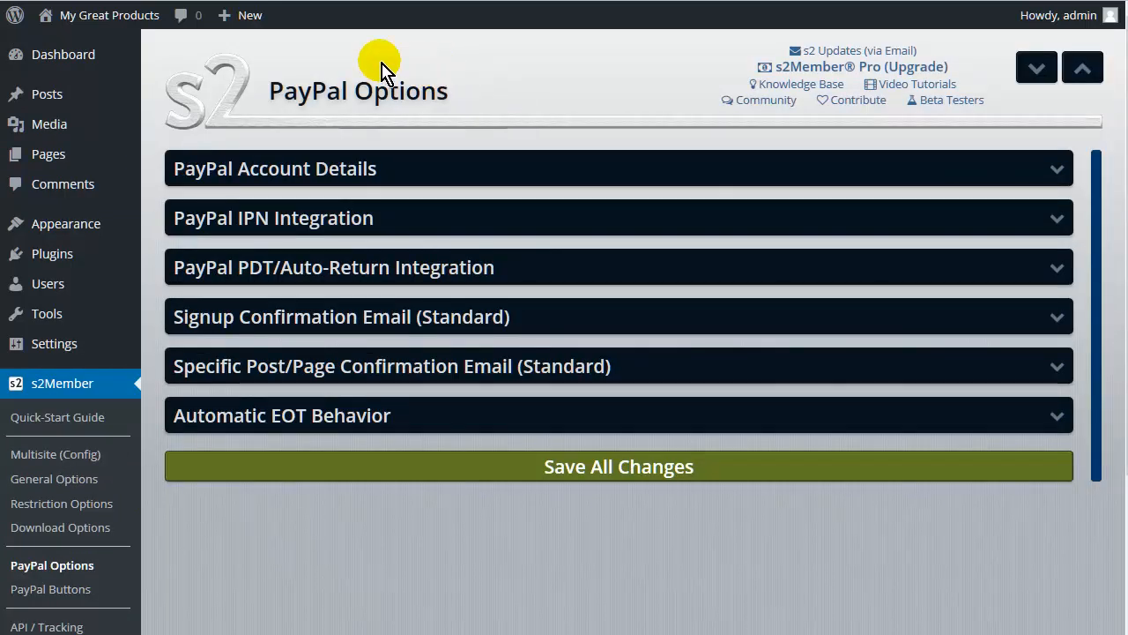
left_click(310, 170)
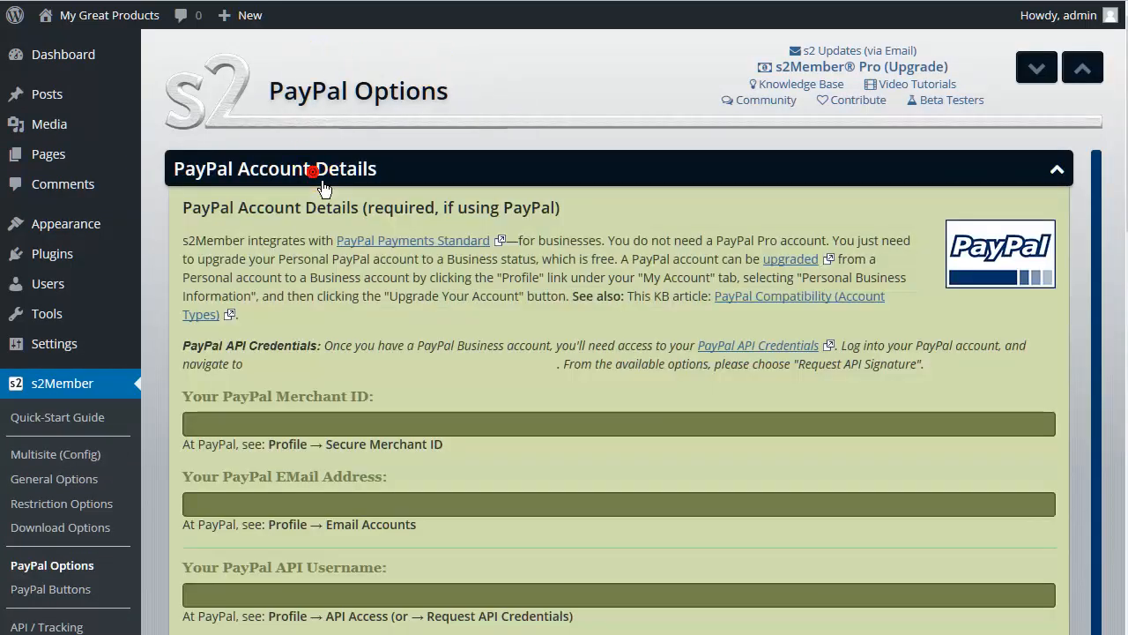
scroll(405, 261, "down", 5)
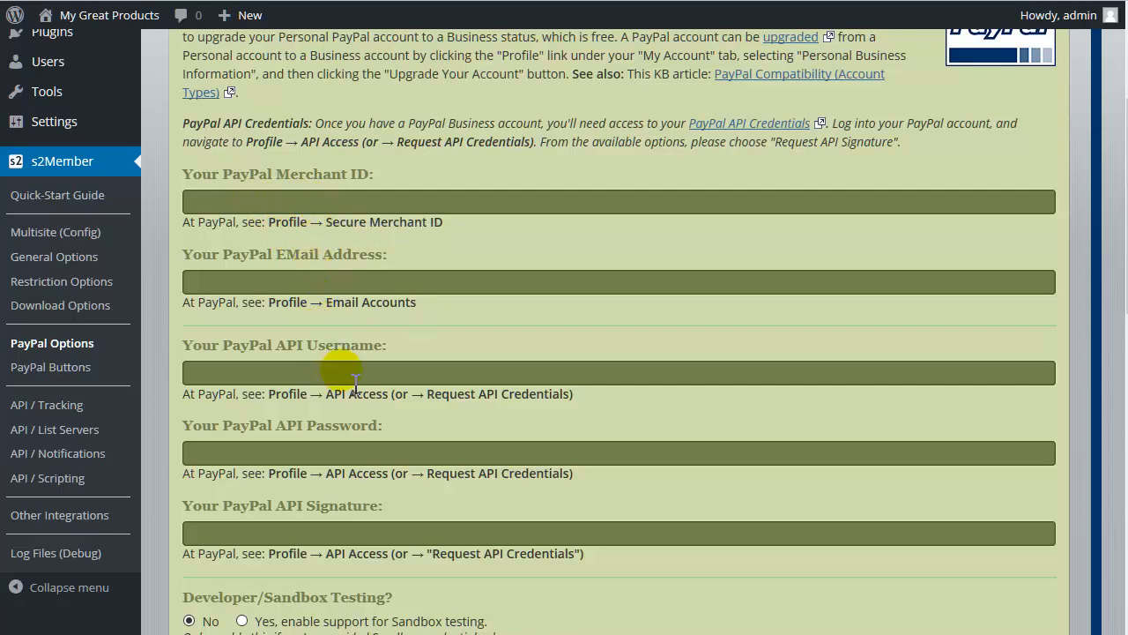
scroll(352, 380, "down", 3)
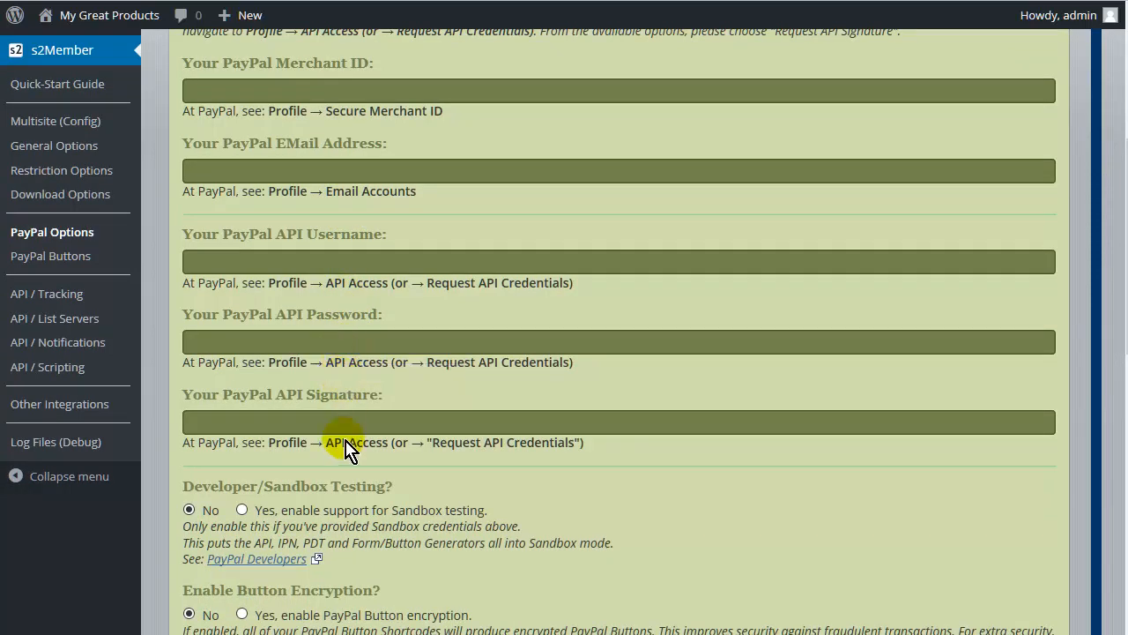
scroll(365, 396, "down", 6)
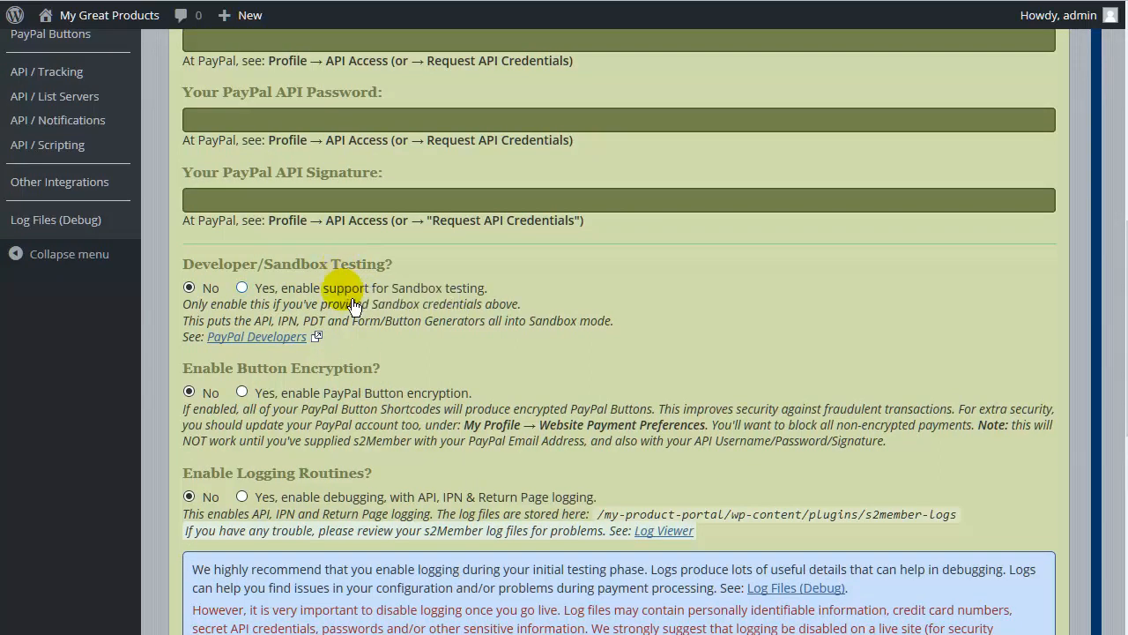
left_click(241, 287)
Copy the sandbox business account's email ID from PayPal Developer into s2Member's PayPal EMail Address field.
scroll(351, 307, "up", 1)
scroll(351, 306, "up", 5)
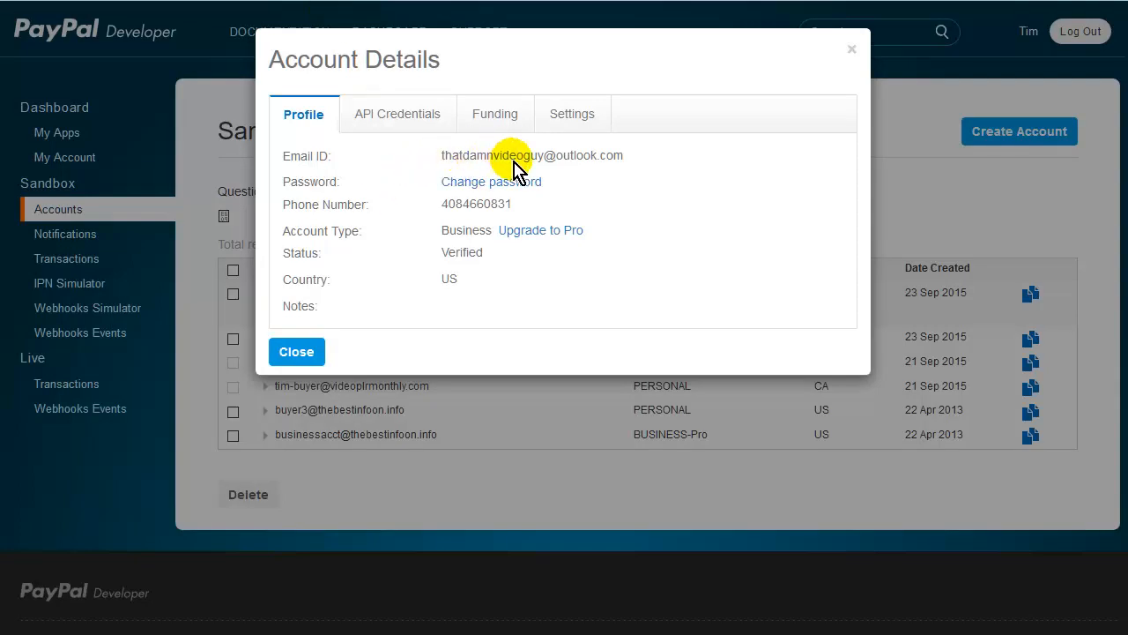
left_click(397, 130)
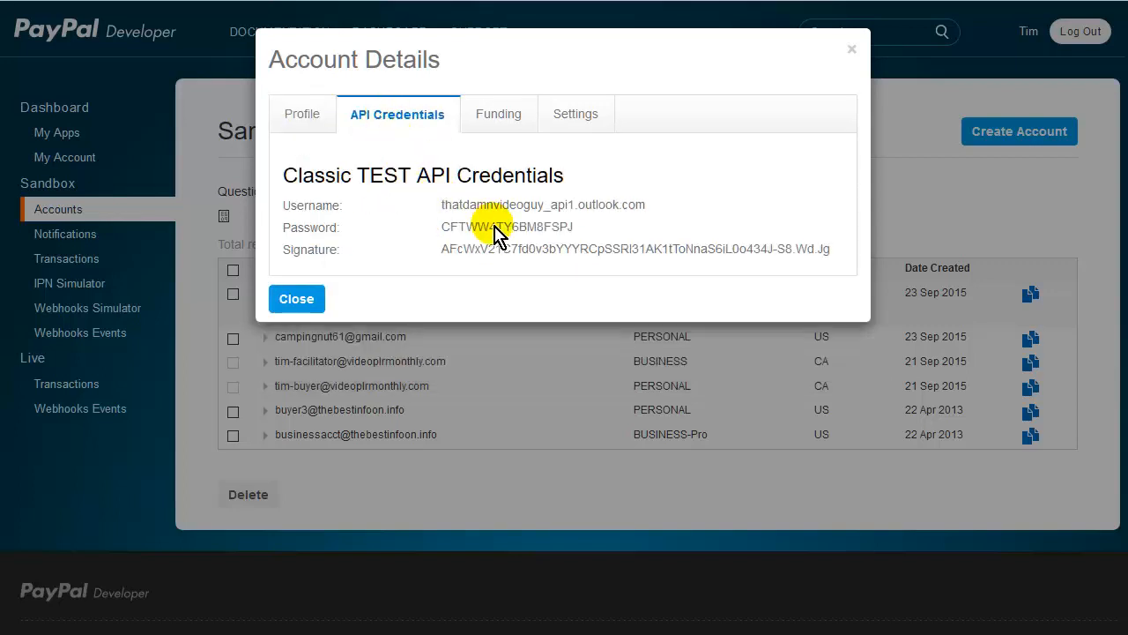
left_click(296, 115)
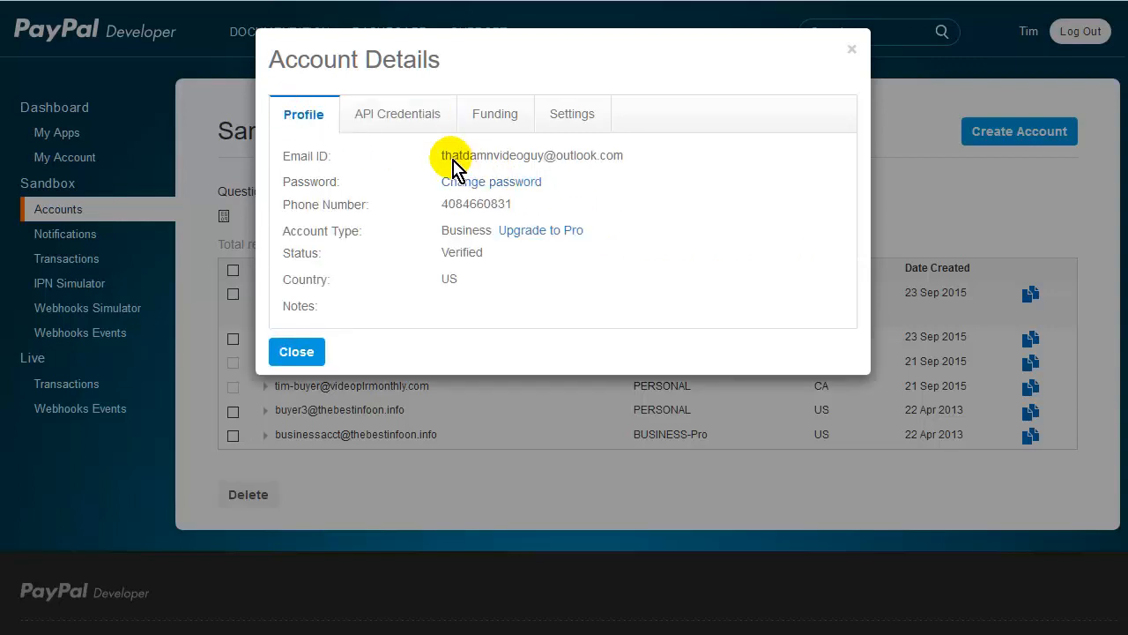
left_click_drag(440, 160, 621, 164)
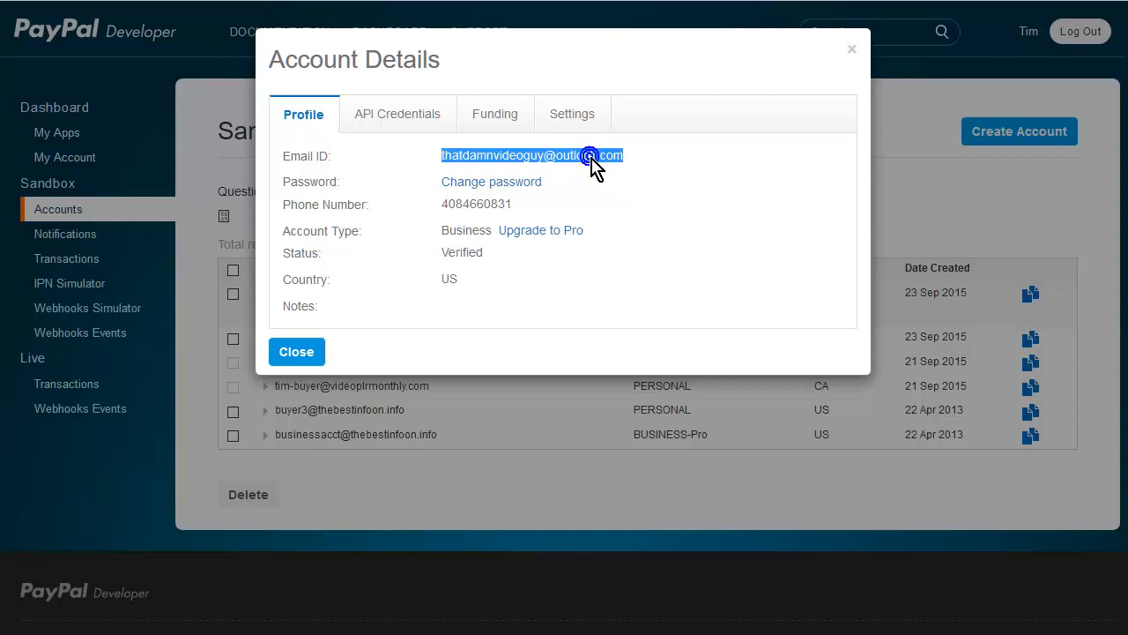
right_click(591, 158)
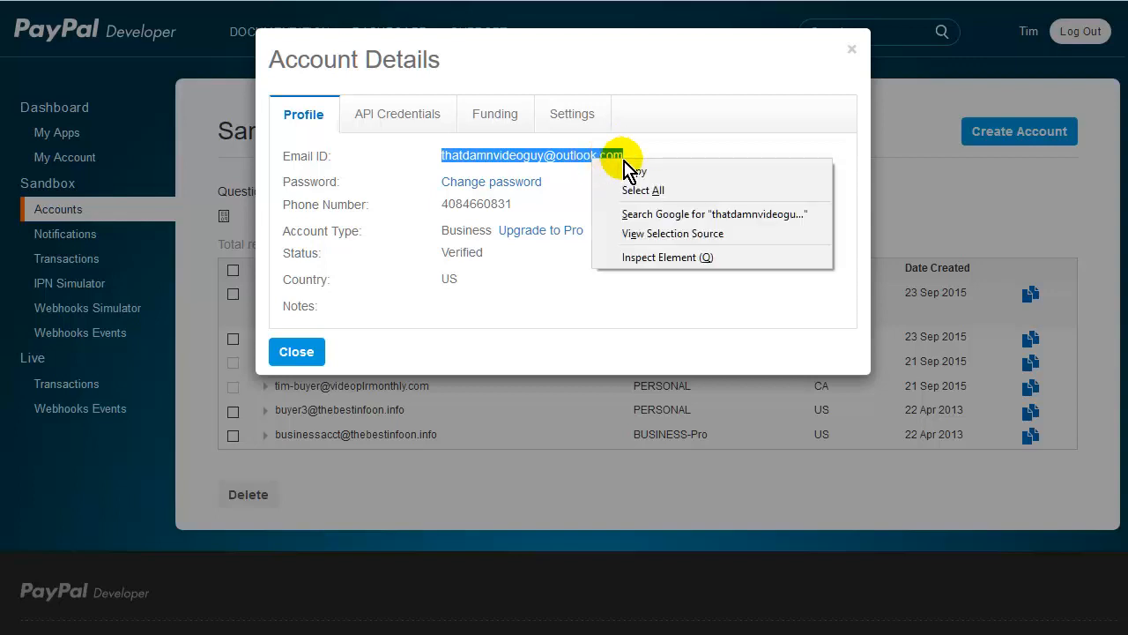
left_click(671, 174)
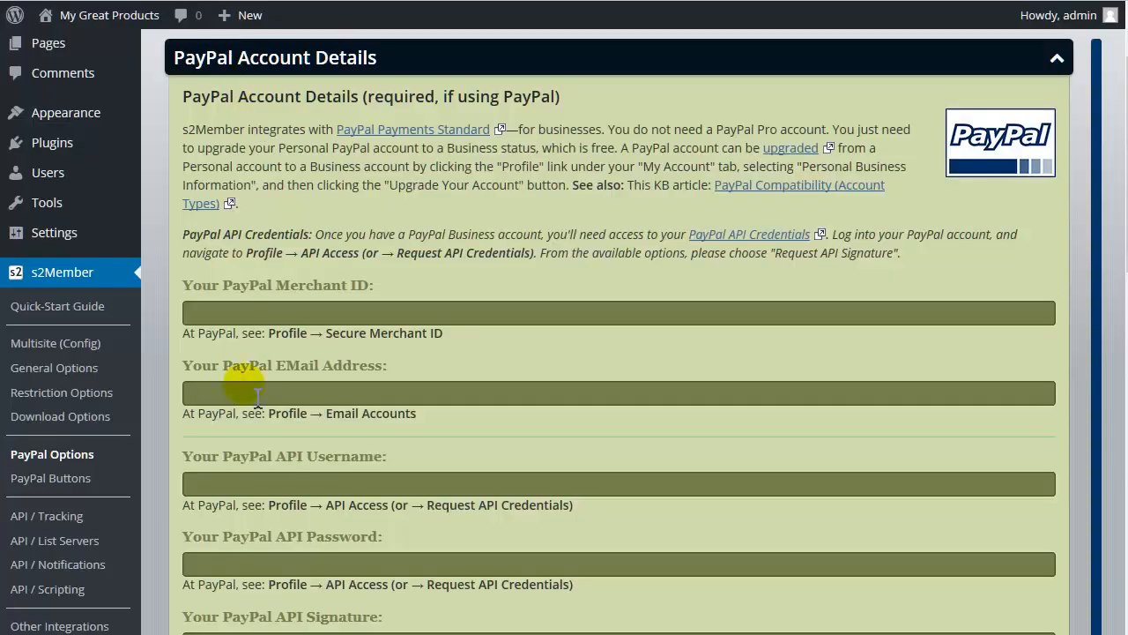
left_click(231, 391)
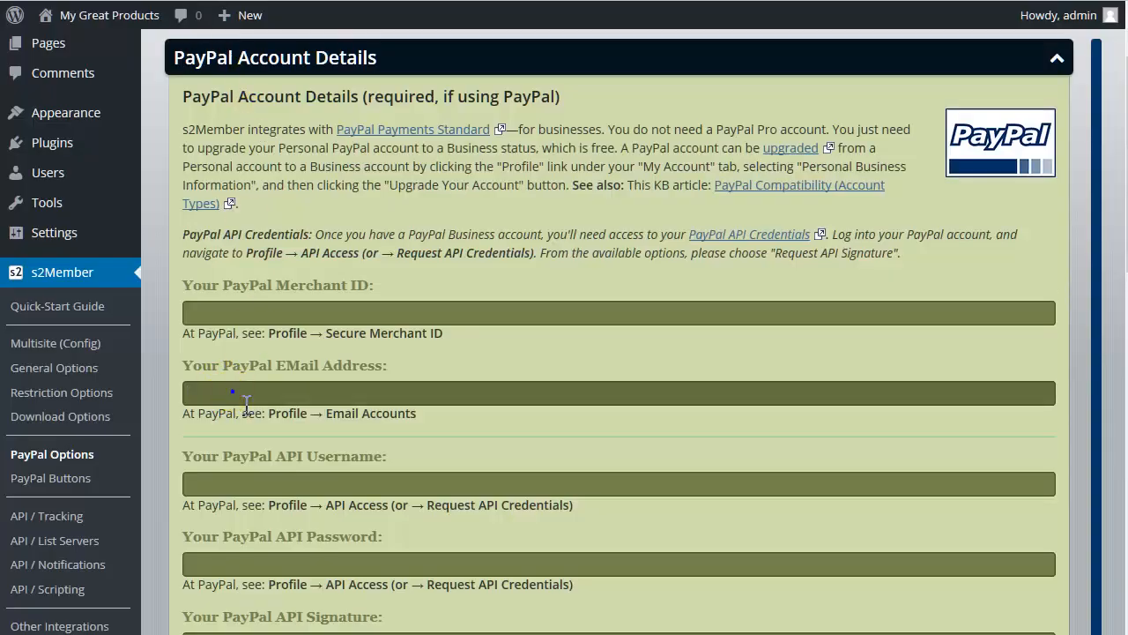
right_click(236, 393)
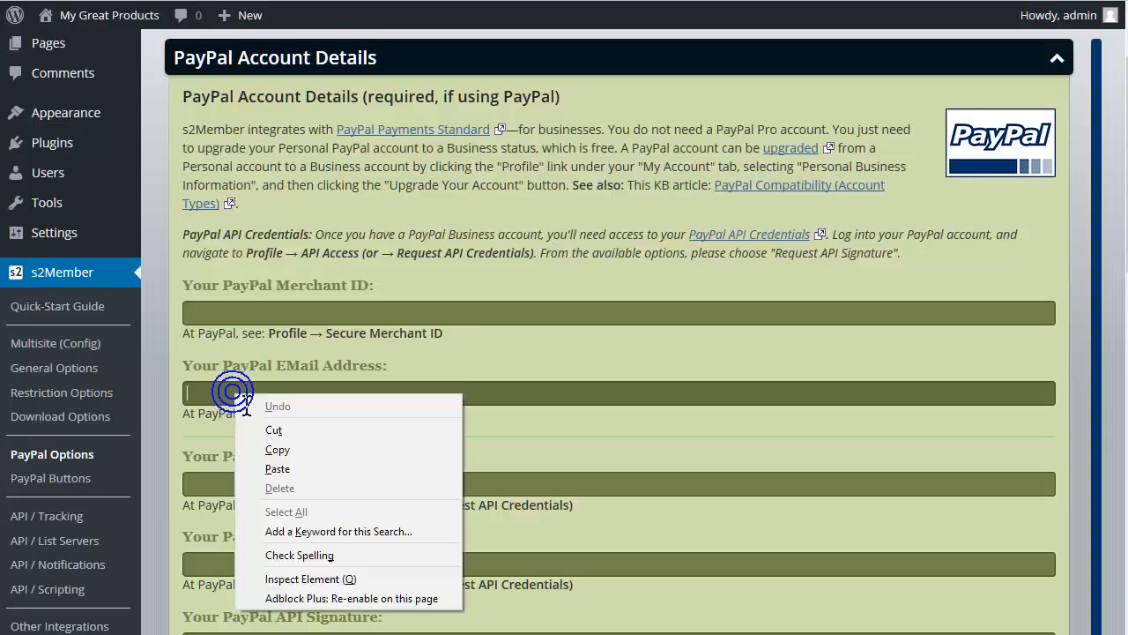
left_click(278, 468)
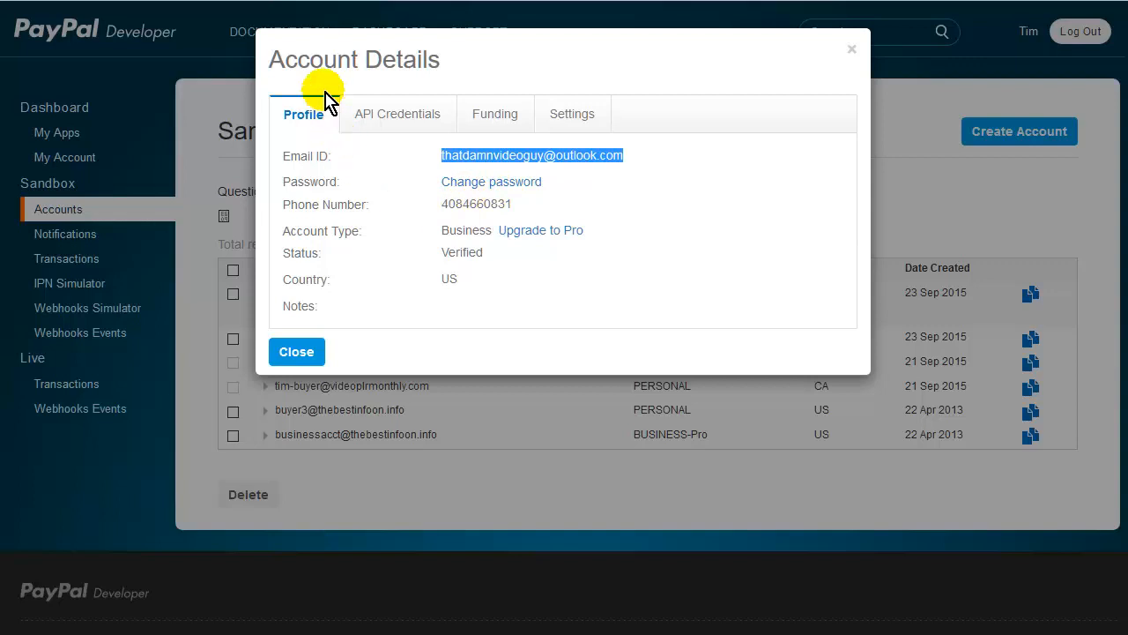
Copy the sandbox business account's API username from its API Credentials in PayPal Developer into s2Member's PayPal API Username field.
left_click(393, 121)
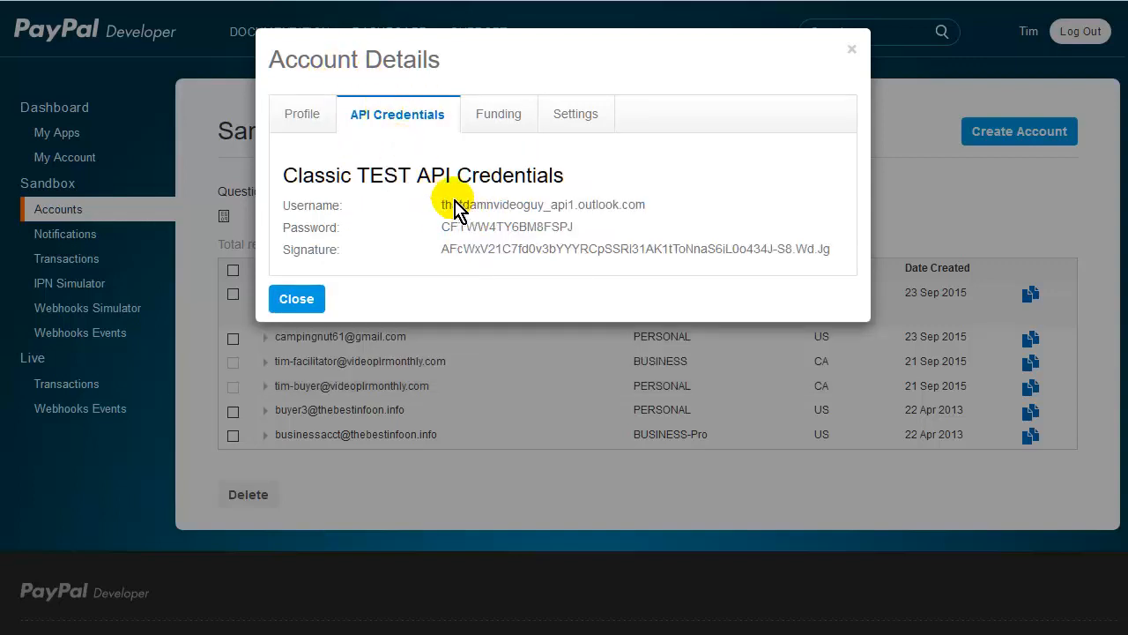
left_click_drag(440, 204, 644, 212)
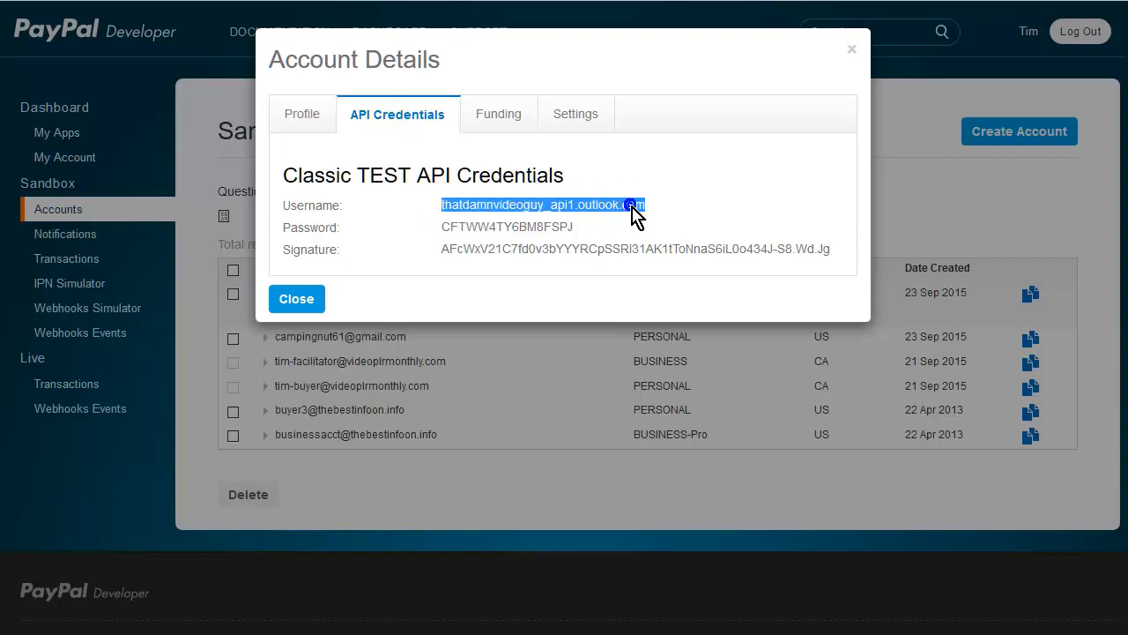
right_click(636, 214)
left_click(674, 220)
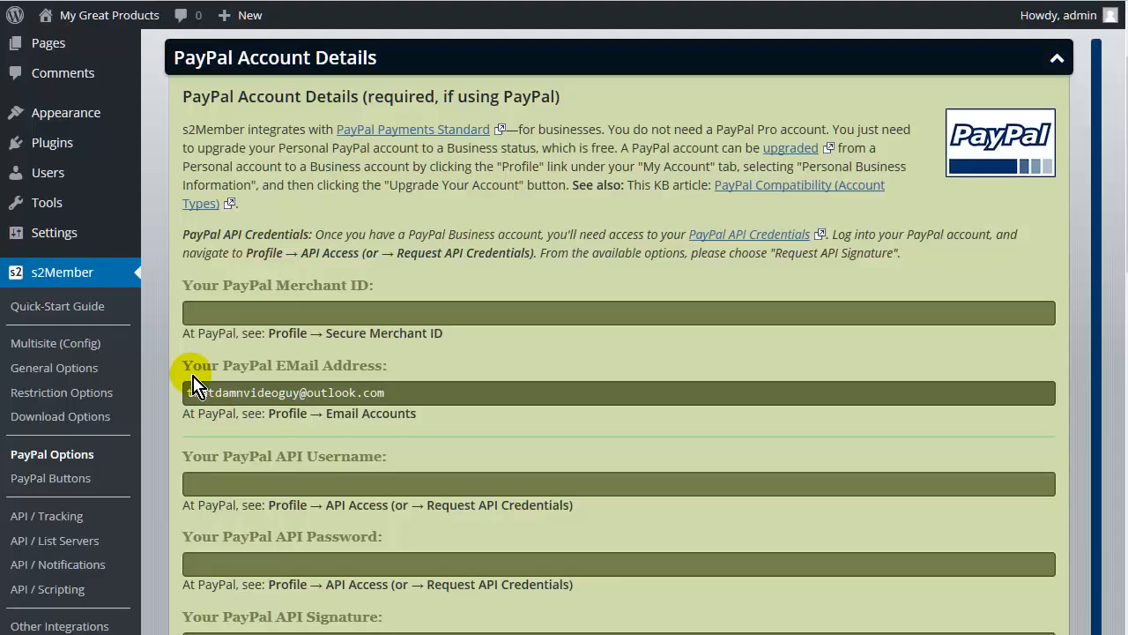
scroll(207, 381, "down", 3)
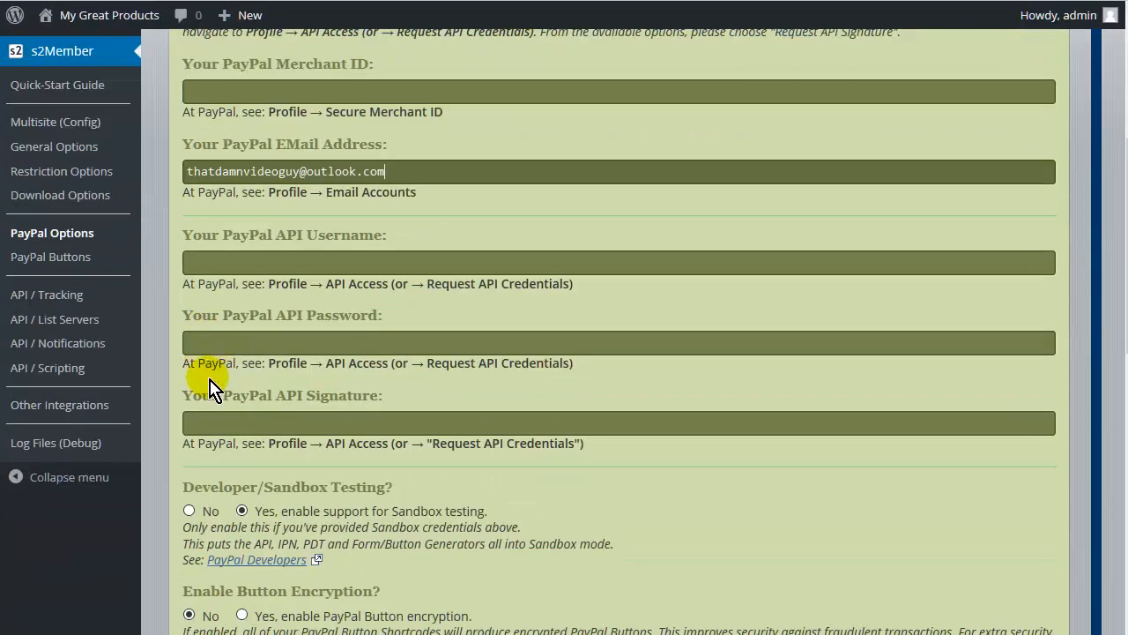
left_click(221, 260)
right_click(221, 260)
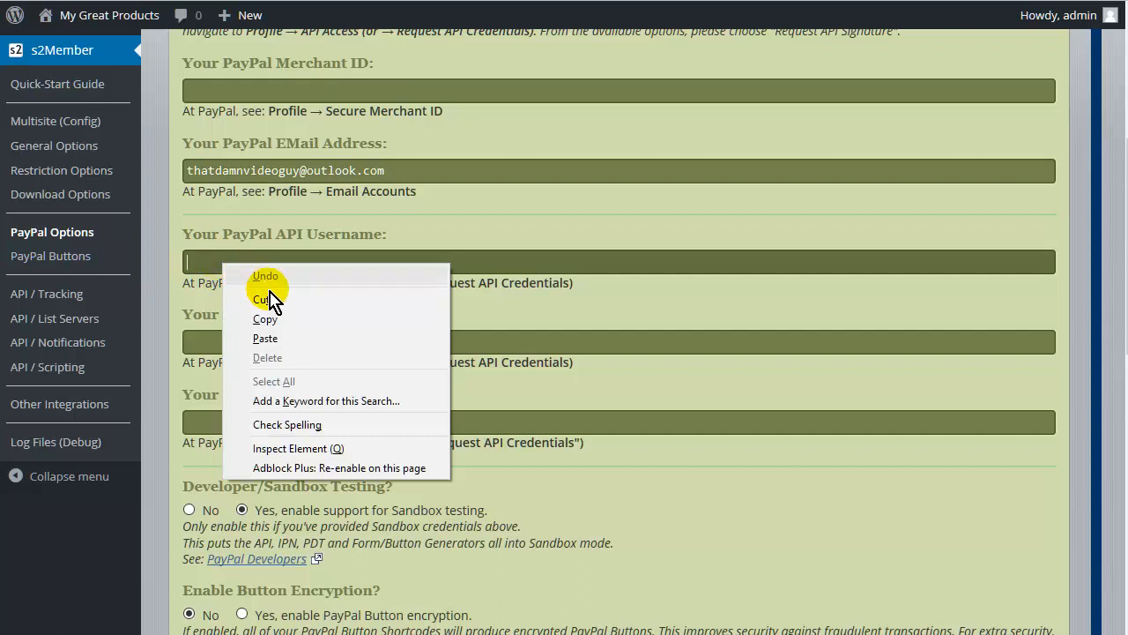
left_click(289, 340)
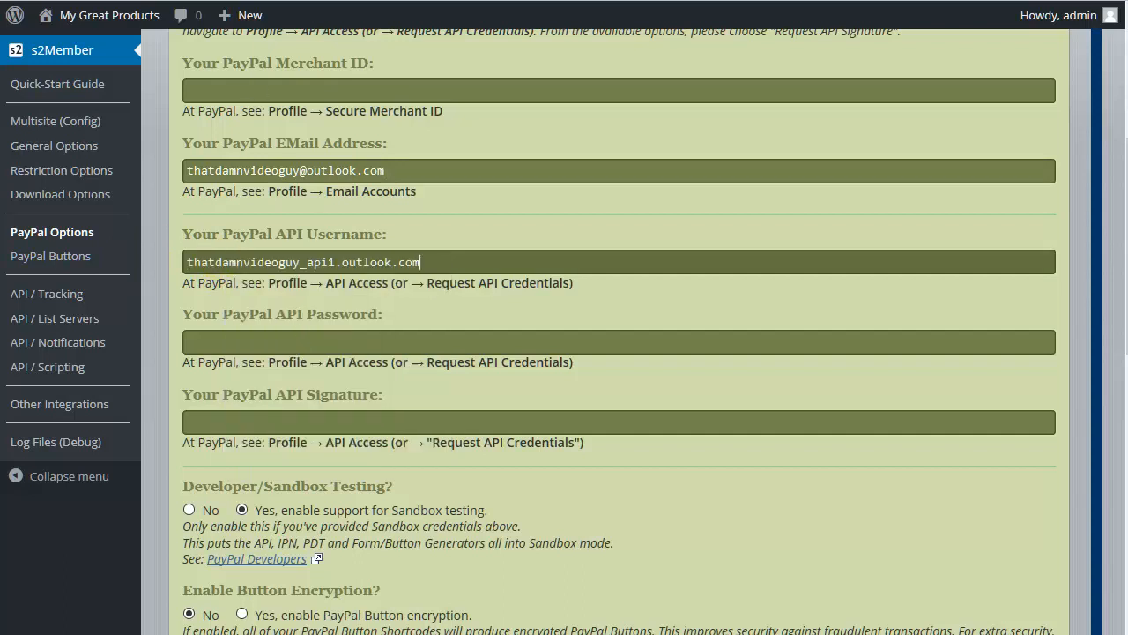
Copy the API password from the sandbox account's Classic TEST API Credentials into s2Member's PayPal API Password field.
key("ctrl+Tab")
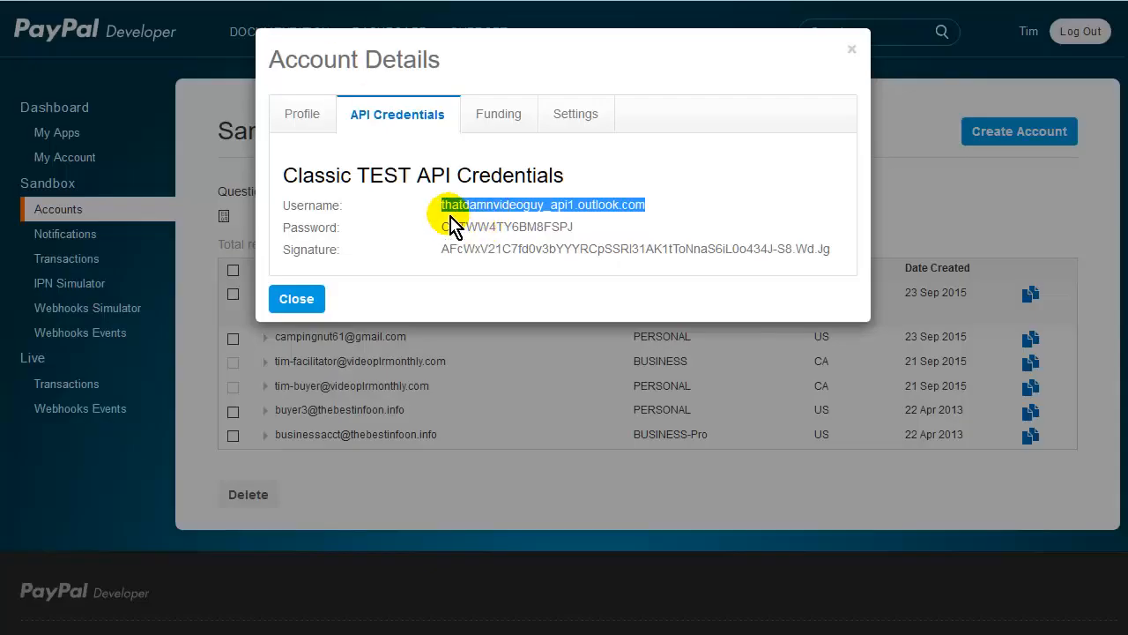
left_click_drag(443, 227, 557, 227)
right_click(557, 231)
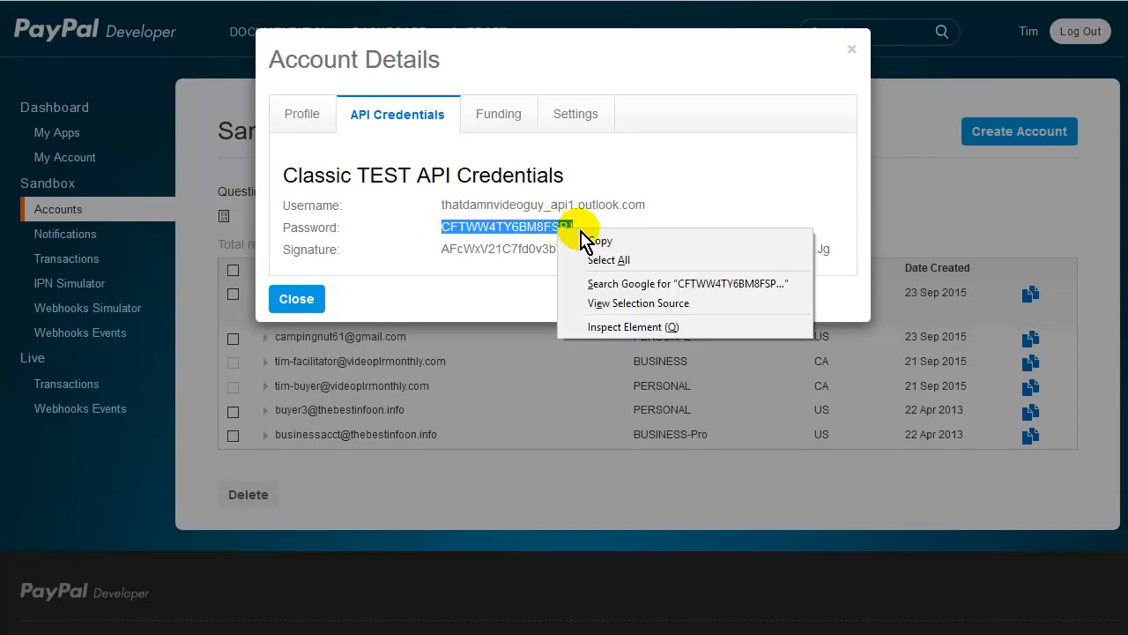
left_click(613, 239)
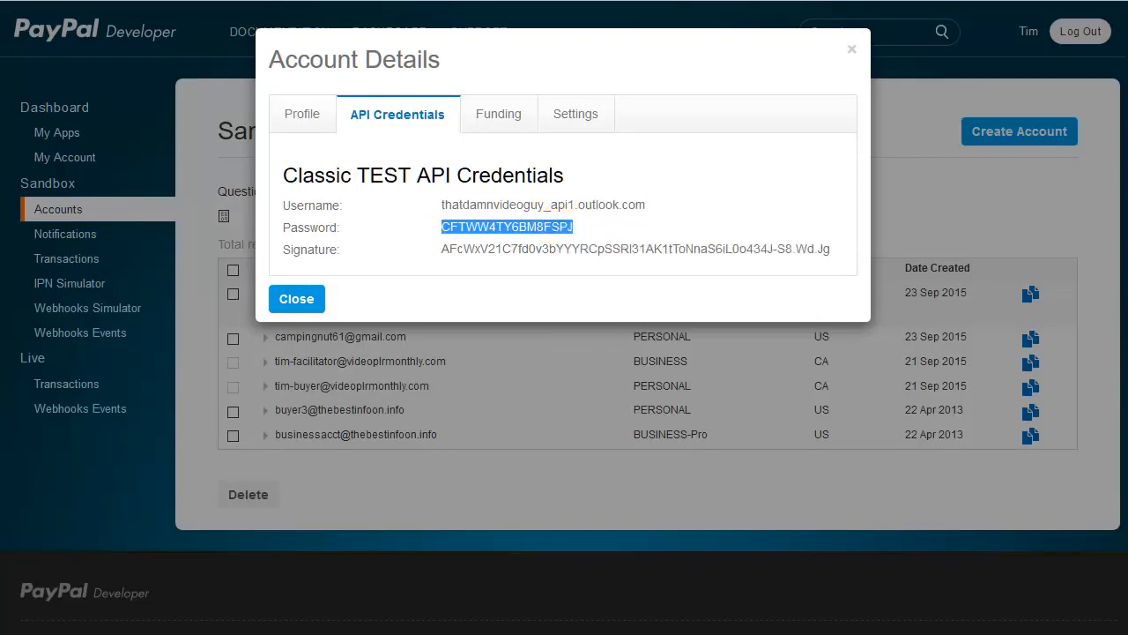
left_click(185, 1)
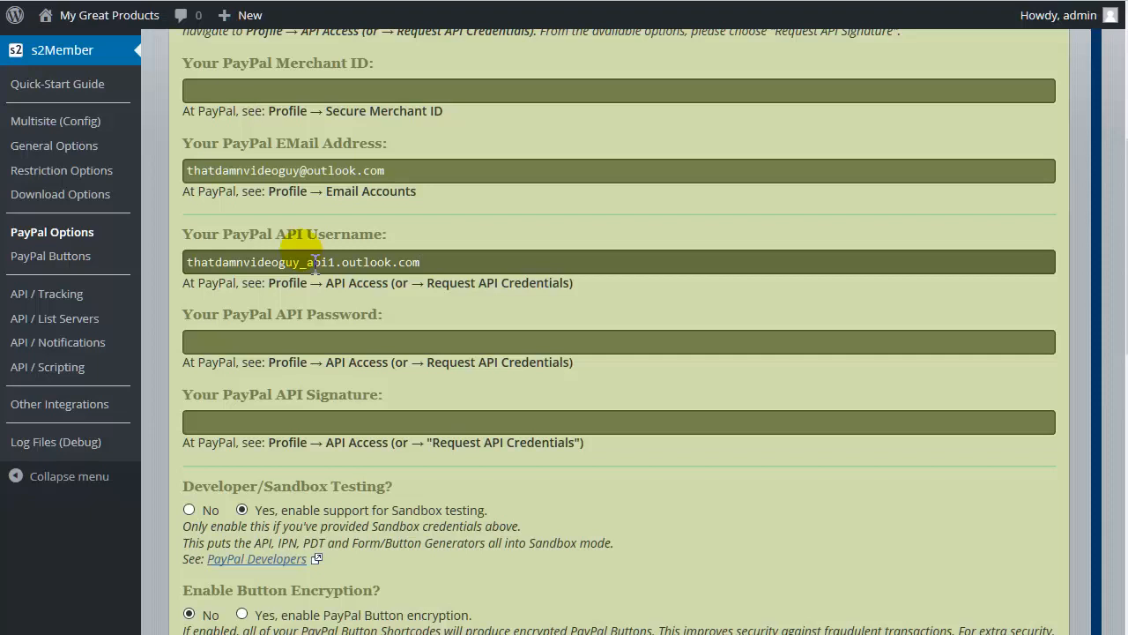
left_click(228, 342)
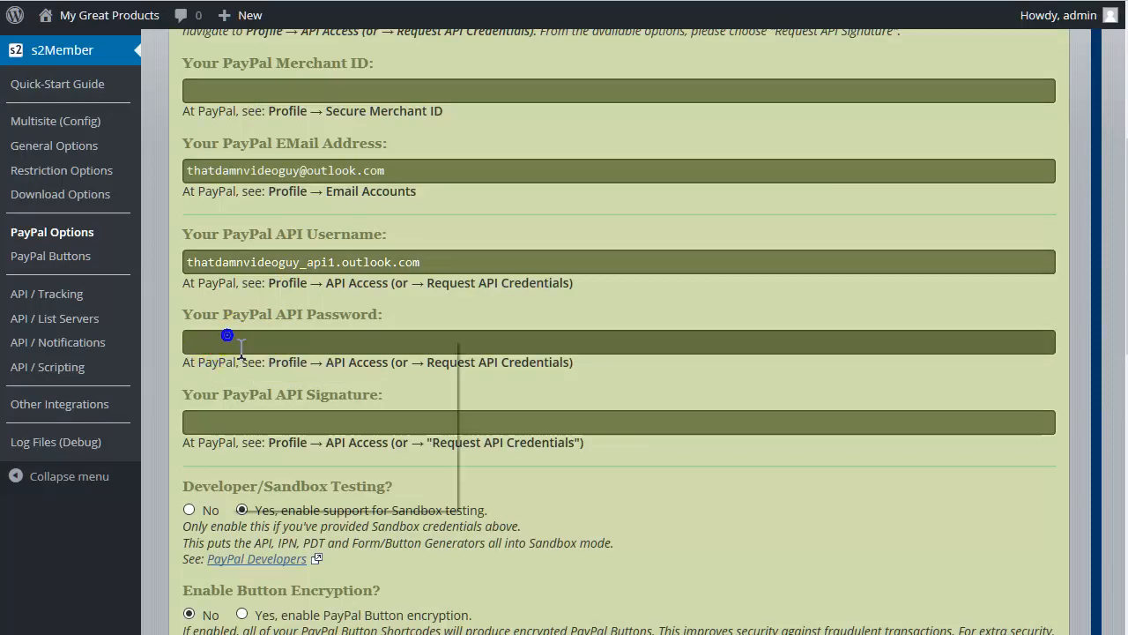
right_click(227, 335)
left_click(299, 414)
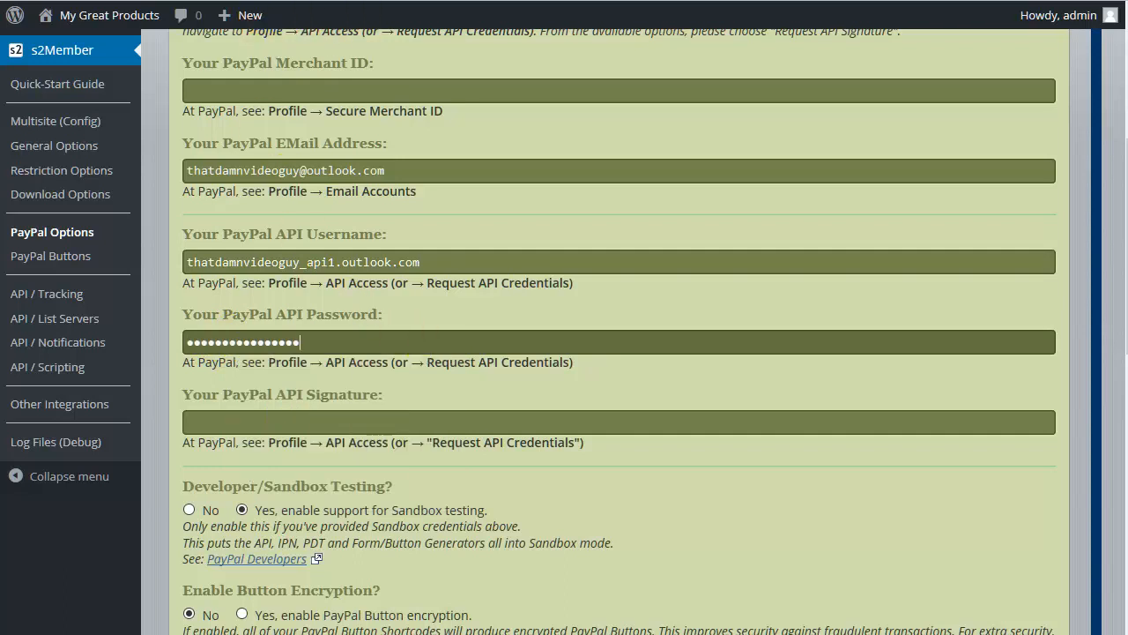
Copy the API signature from the sandbox account's Classic TEST API Credentials into s2Member's PayPal API Signature field.
left_click(342, 2)
mouse_move(442, 249)
left_mouse_down()
mouse_move(846, 258)
mouse_move(828, 260)
left_mouse_up()
right_click(828, 260)
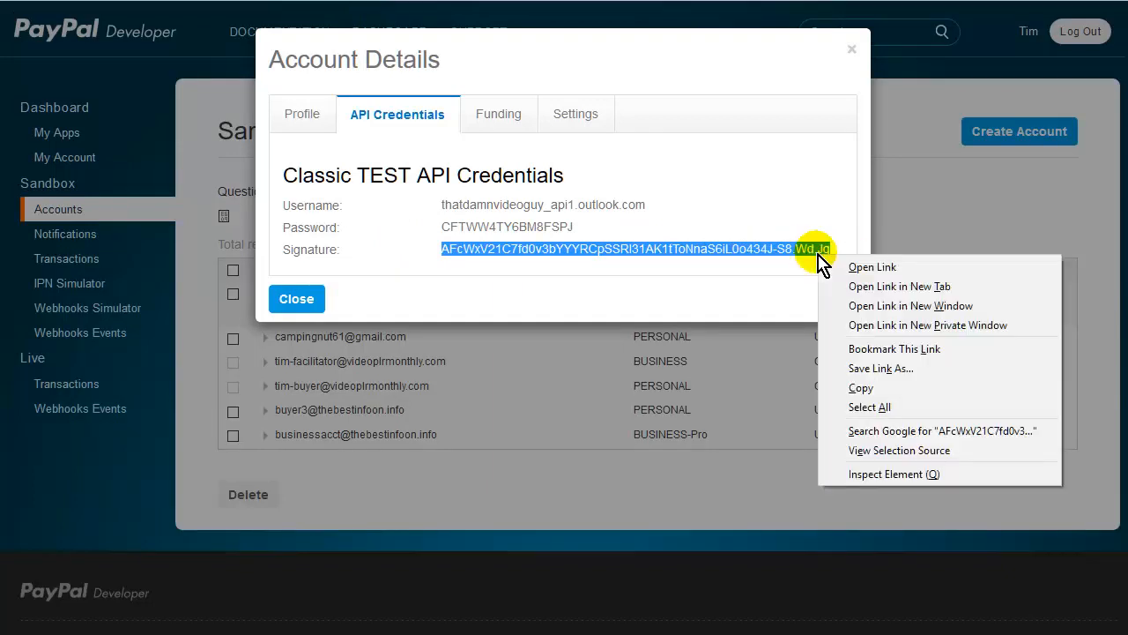
left_click(881, 389)
key("ctrl+shift+Tab")
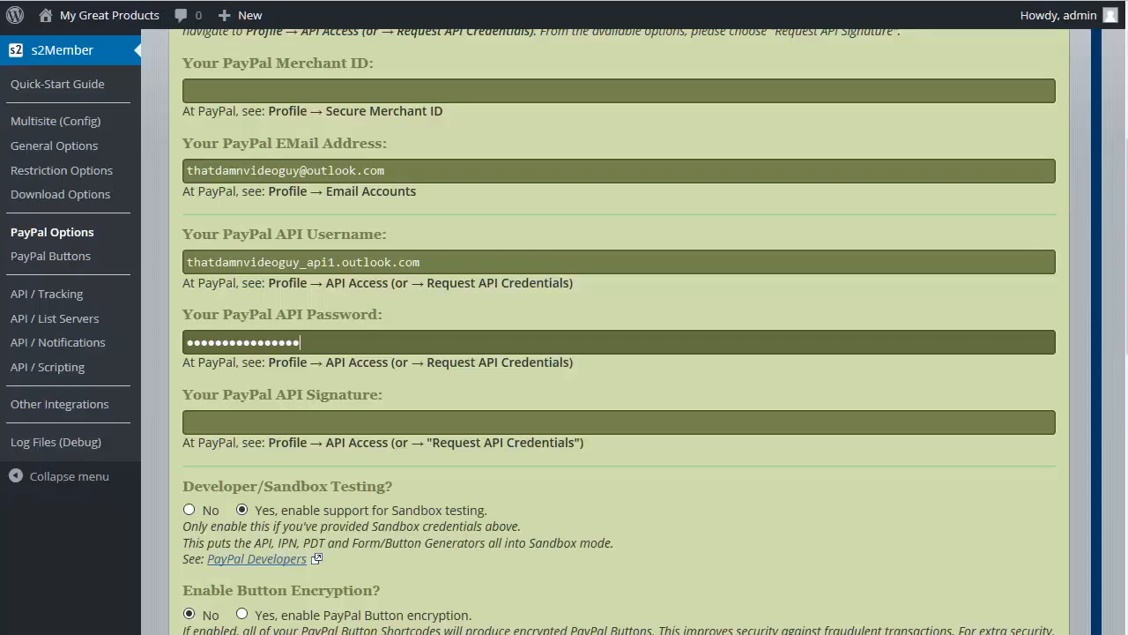
left_click(238, 424)
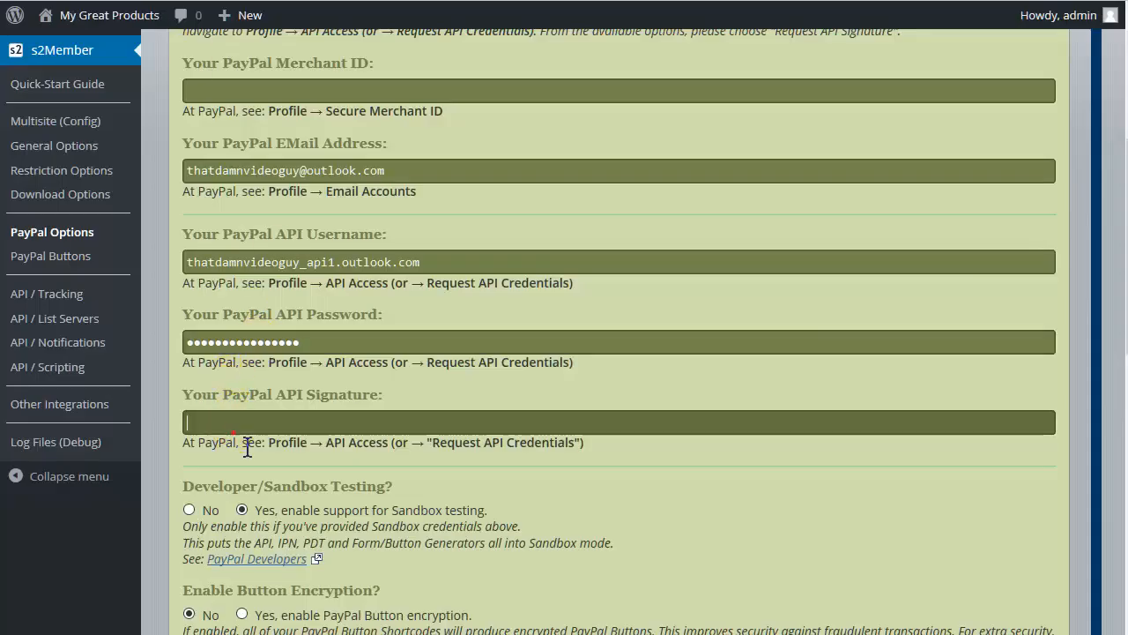
right_click(234, 421)
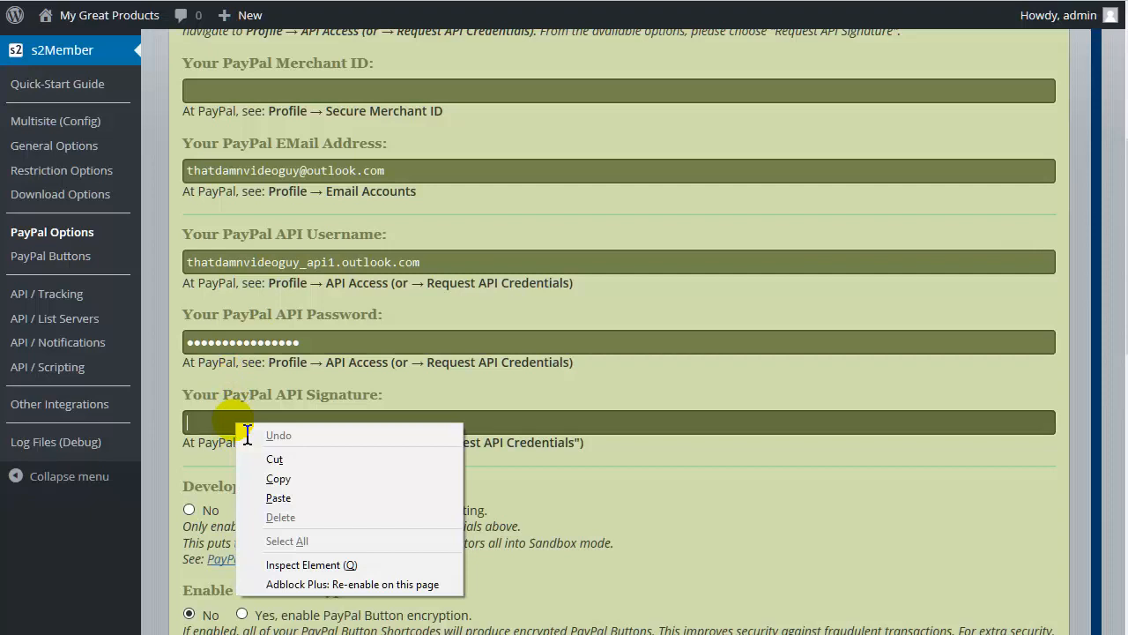
left_click(295, 499)
scroll(264, 300, "up", 3)
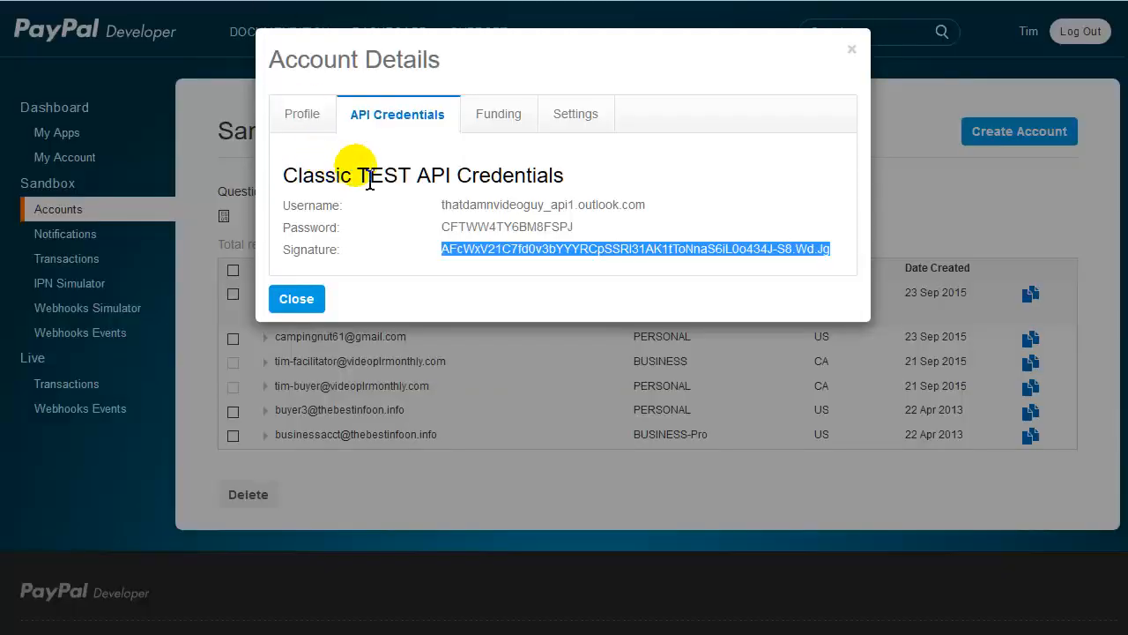
Log in to the PayPal sandbox site with the business account's email address and password.
left_click(490, 208)
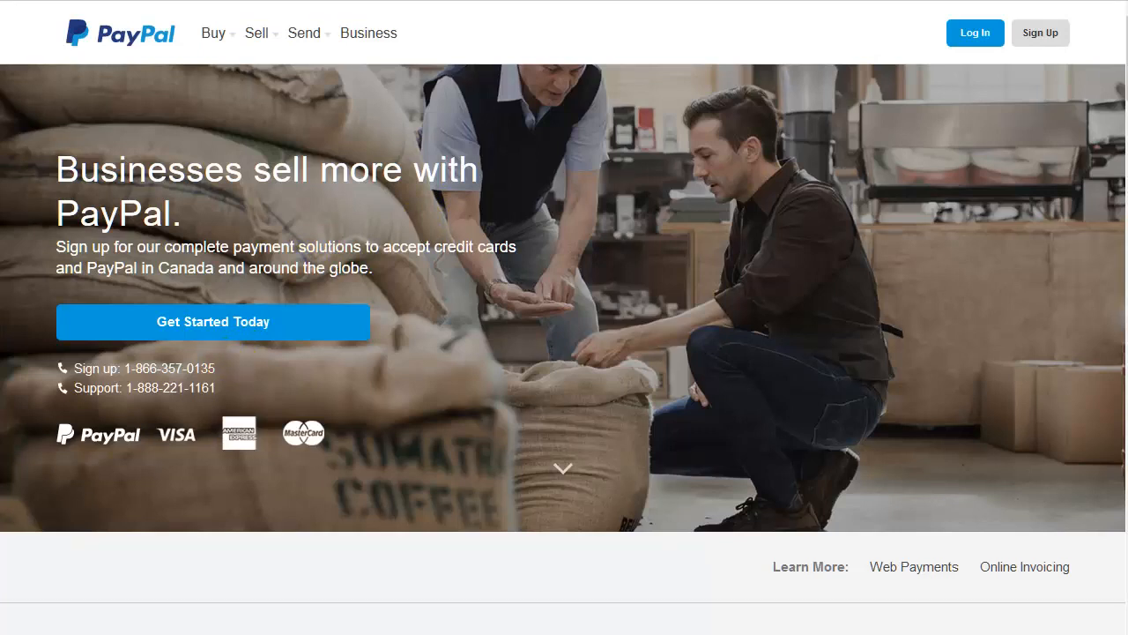
left_click(974, 36)
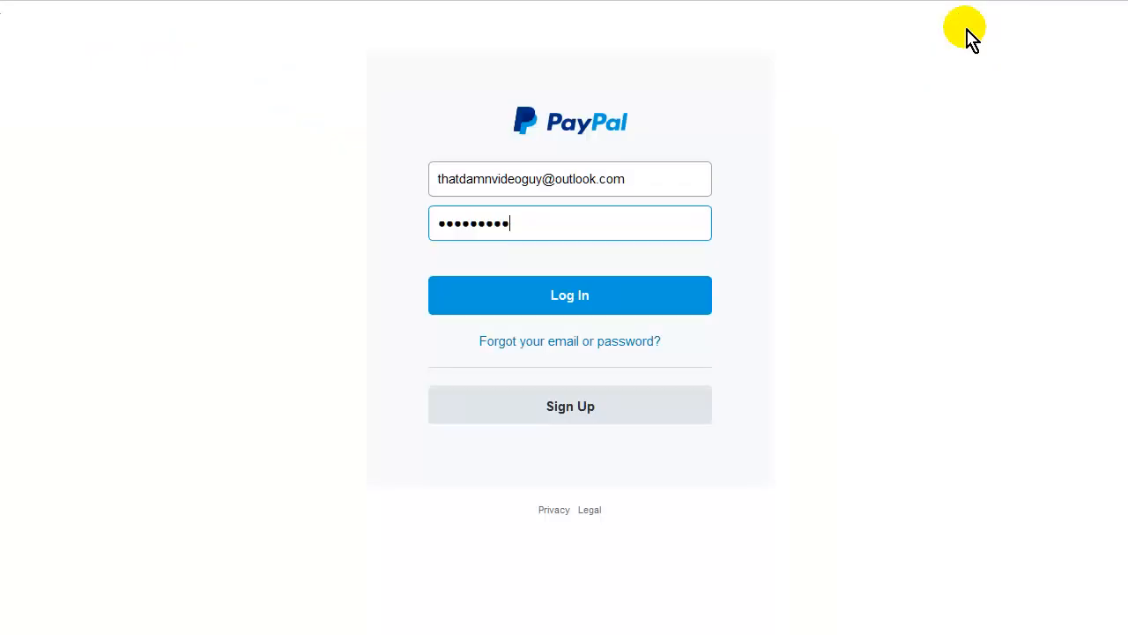
key("Return")
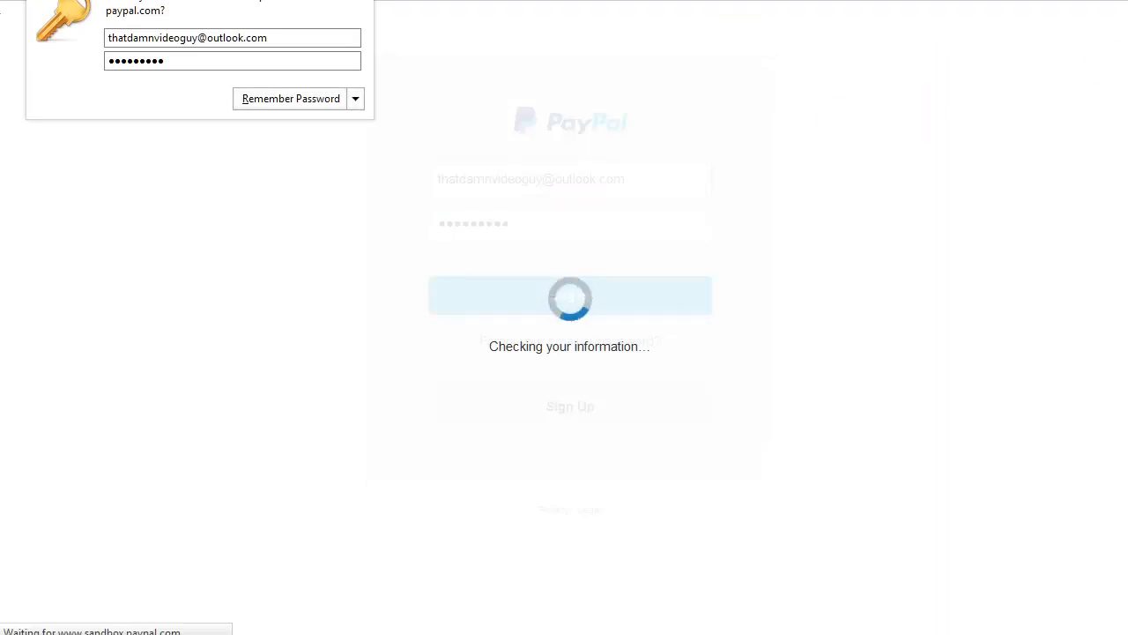
left_click(662, 153)
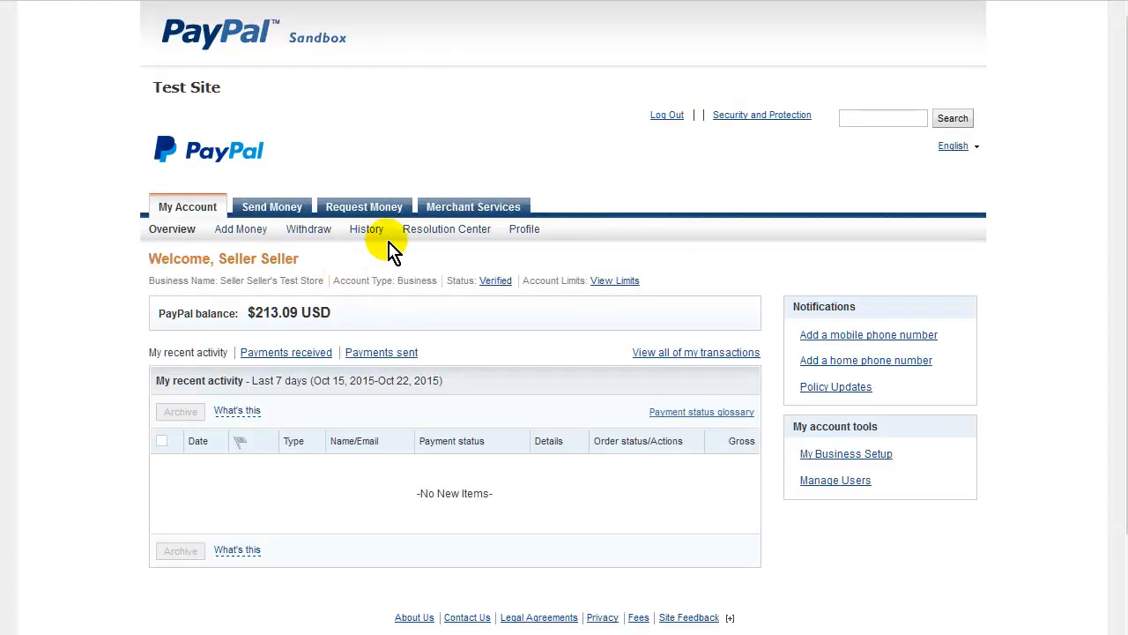
Copy the Merchant account ID from the PayPal sandbox profile's business info into s2Member's PayPal Merchant ID field.
left_click(536, 234)
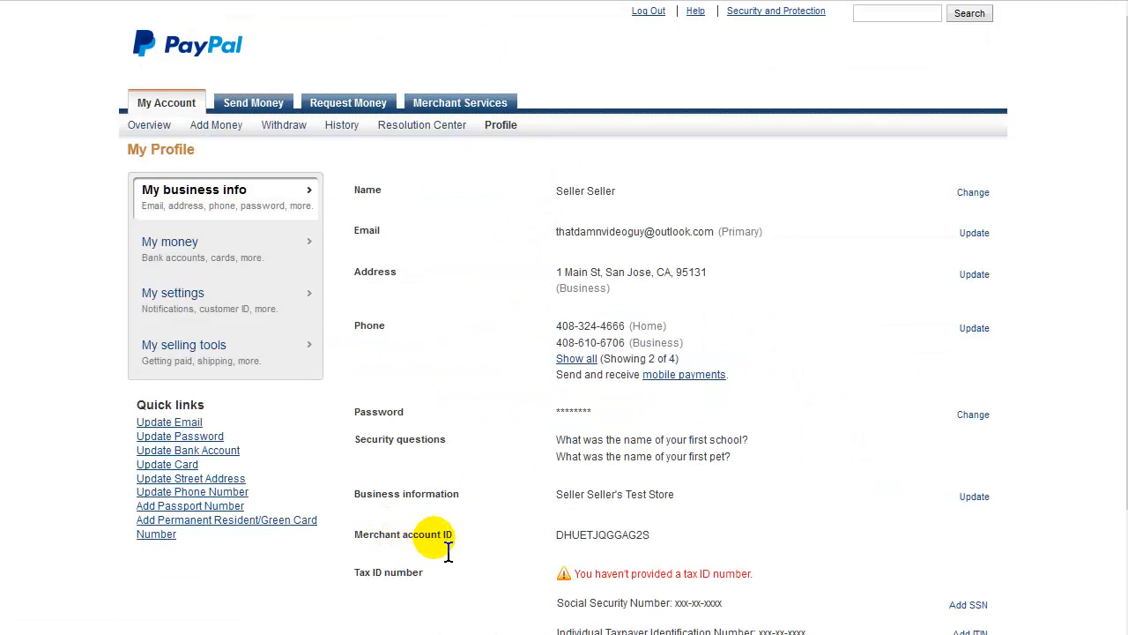
left_click_drag(571, 547, 647, 551)
right_click(646, 551)
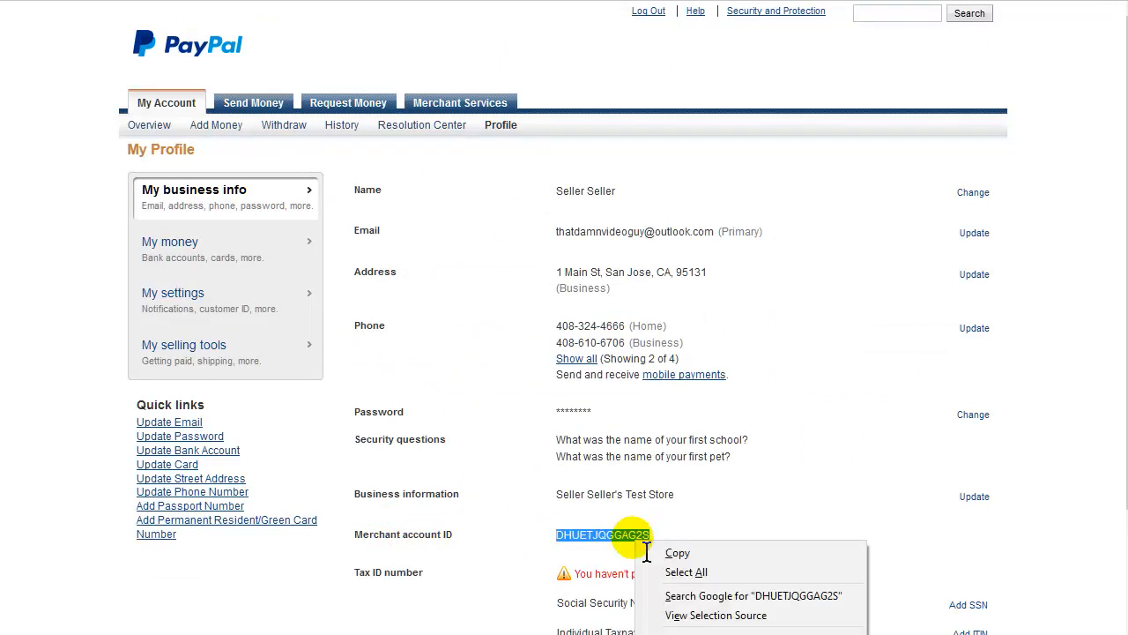
left_click(668, 555)
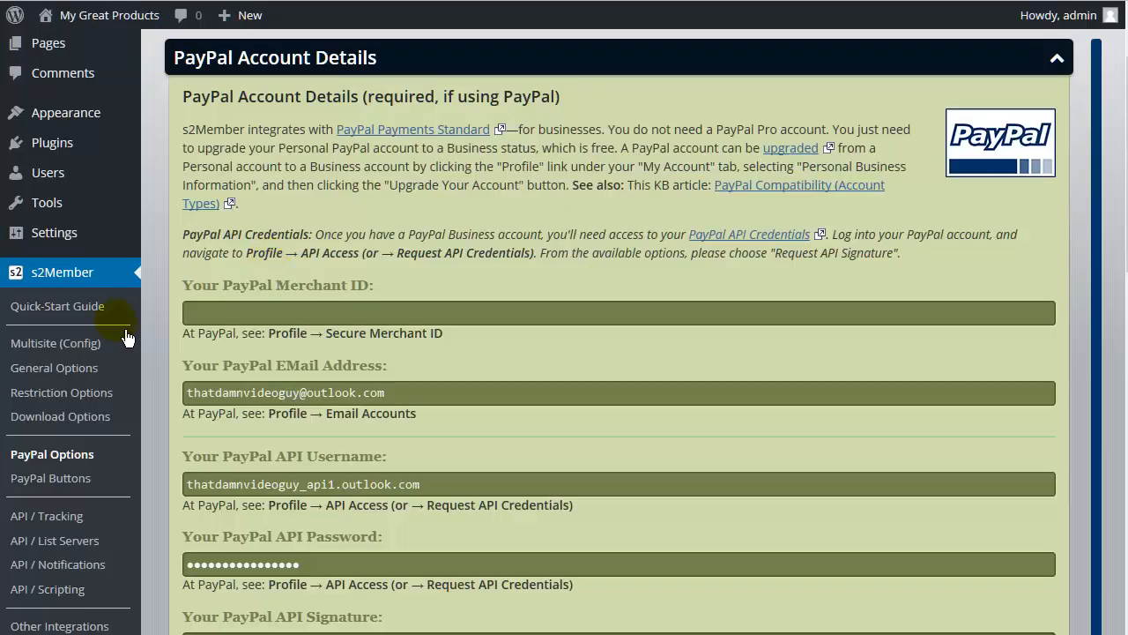
left_click(220, 313)
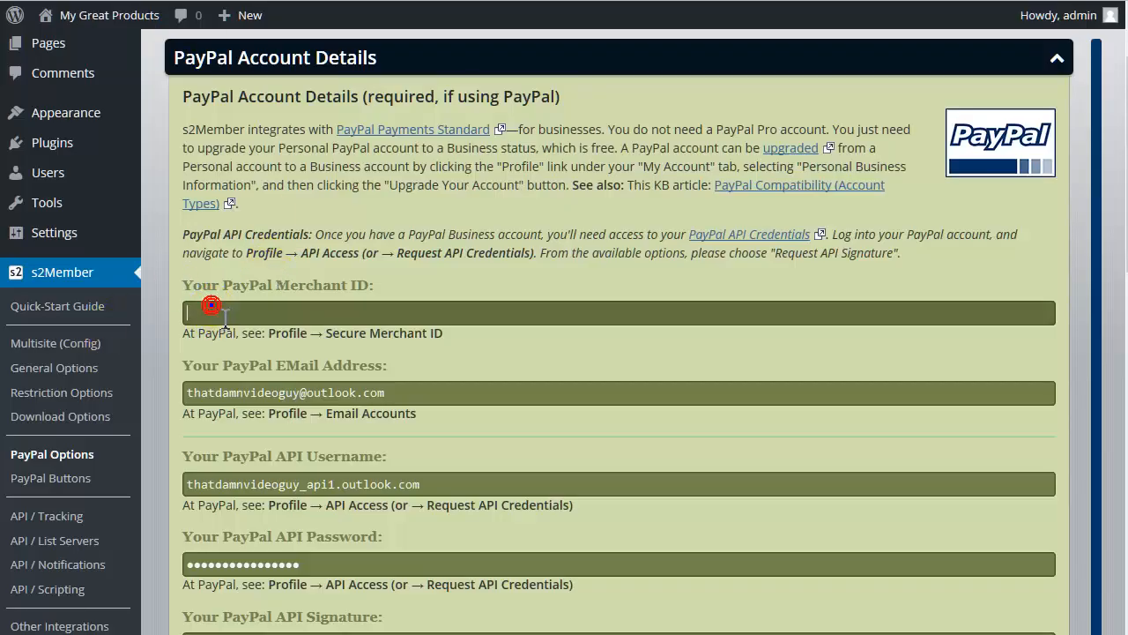
right_click(214, 307)
left_click(264, 382)
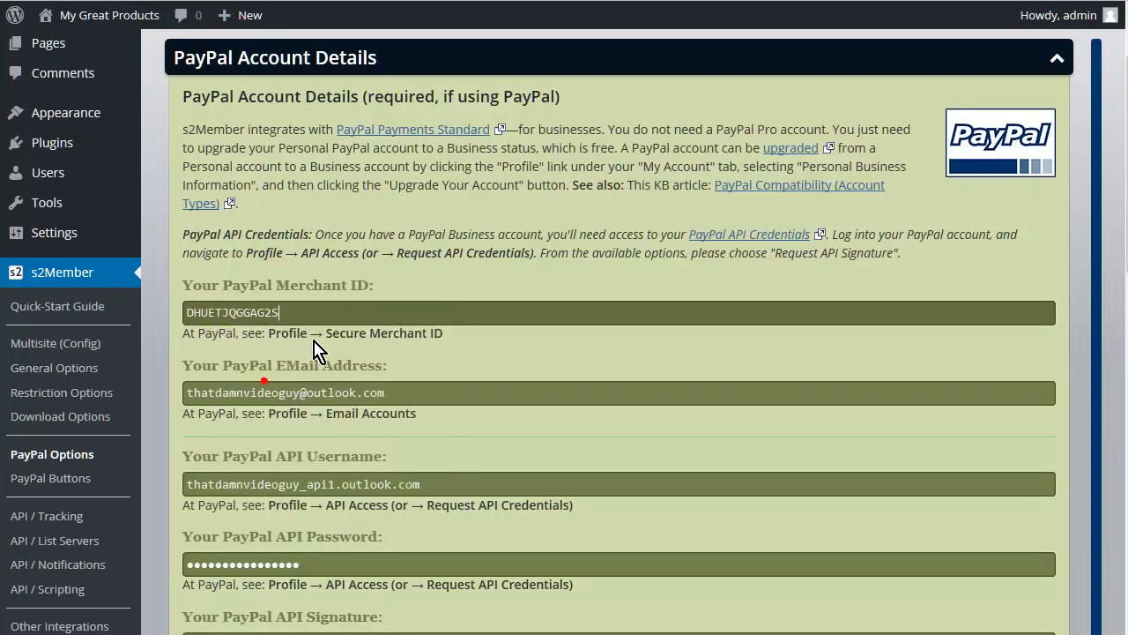
Enable PayPal Button encryption in s2Member's PayPal Account Details.
scroll(428, 276, "down", 3)
scroll(420, 277, "down", 5)
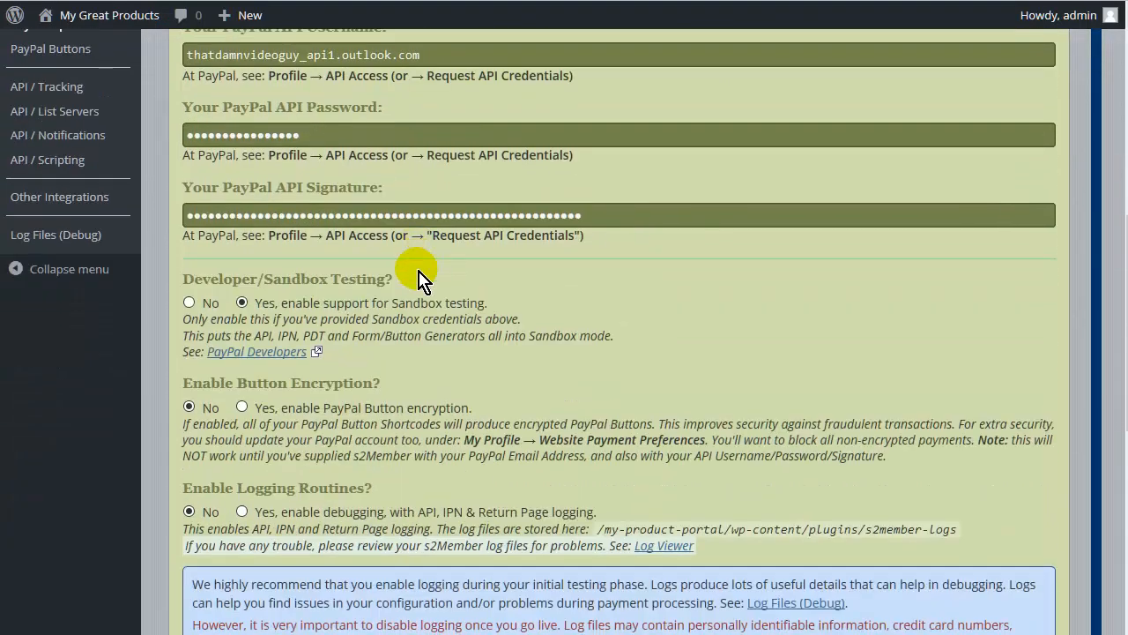
scroll(264, 181, "up", 1)
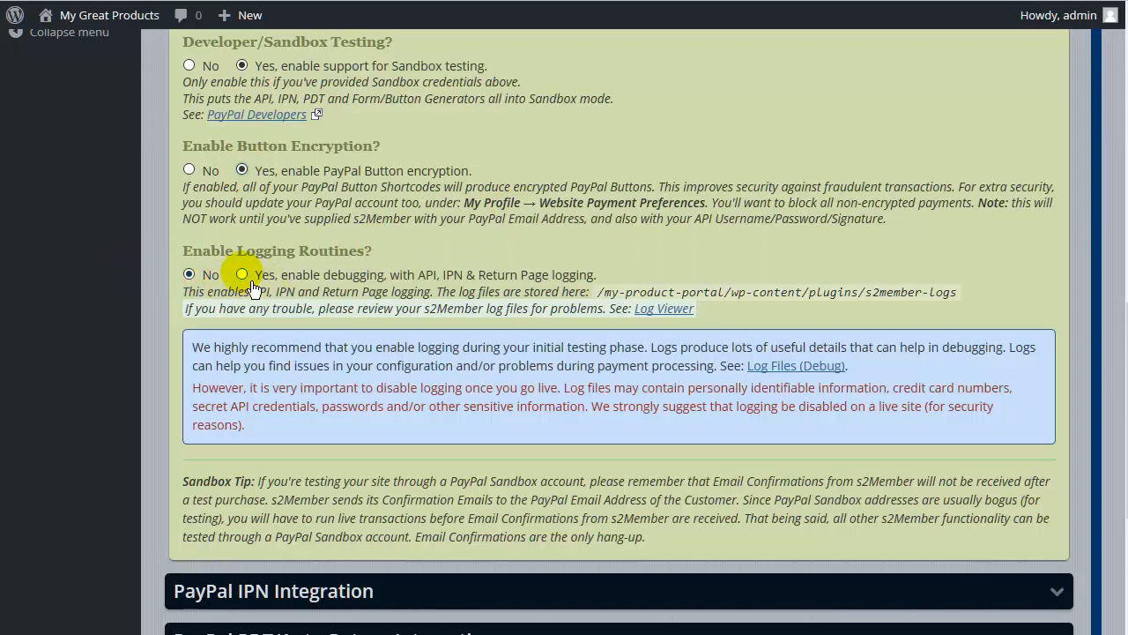
scroll(365, 264, "down", 2)
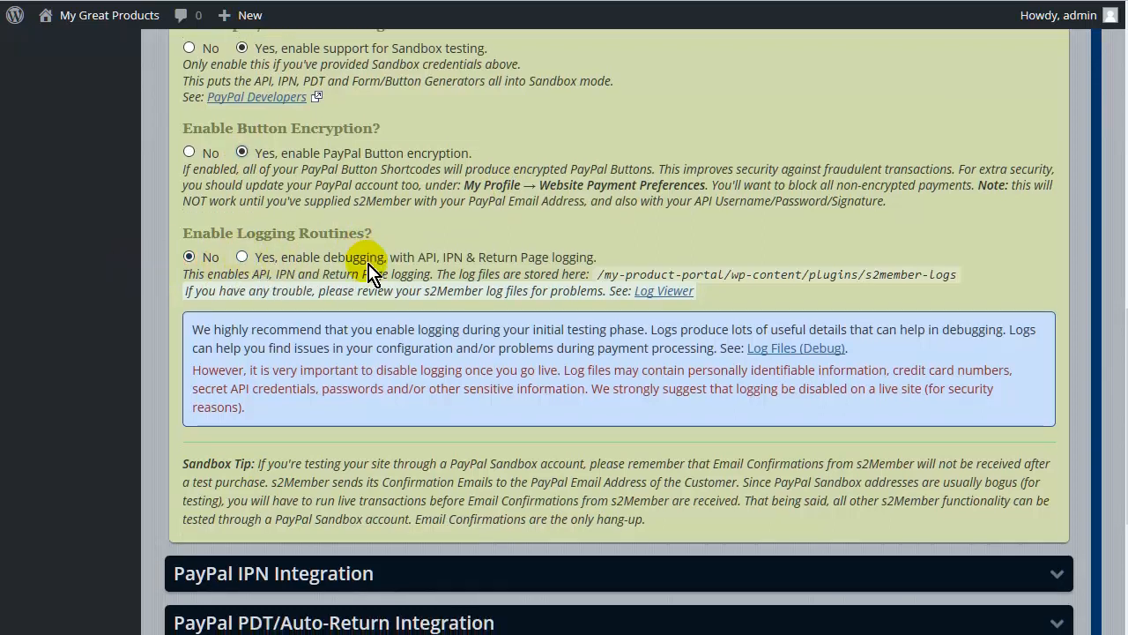
scroll(368, 274, "down", 2)
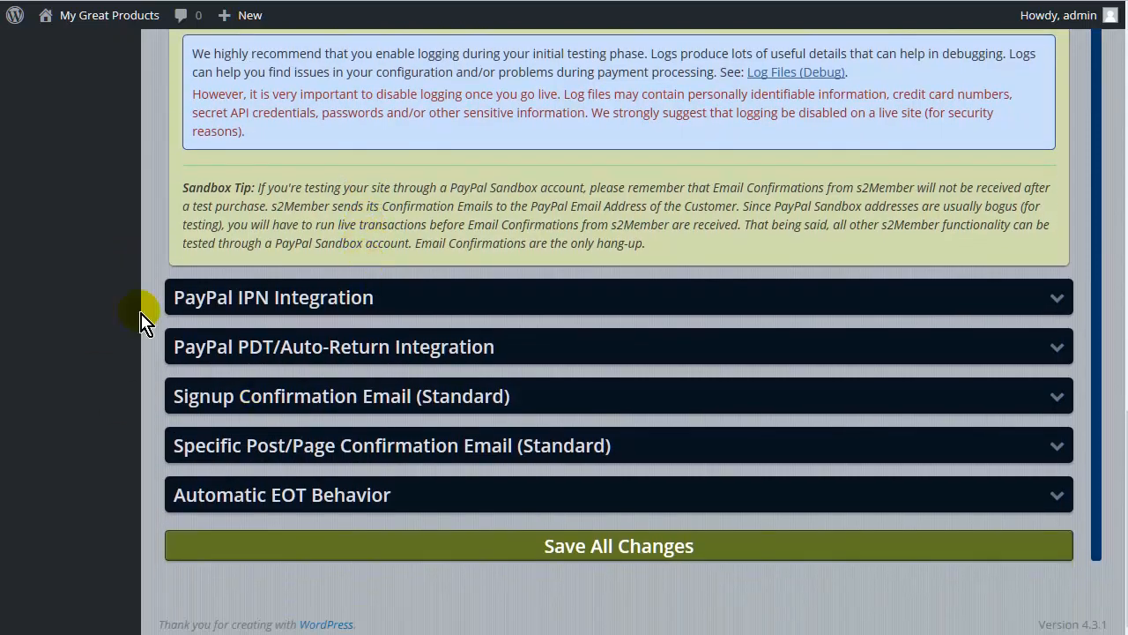
Expand s2Member's PayPal IPN Integration section and open Instant payment notifications for updating in the PayPal sandbox profile's selling tools.
left_click(306, 302)
scroll(390, 360, "down", 2)
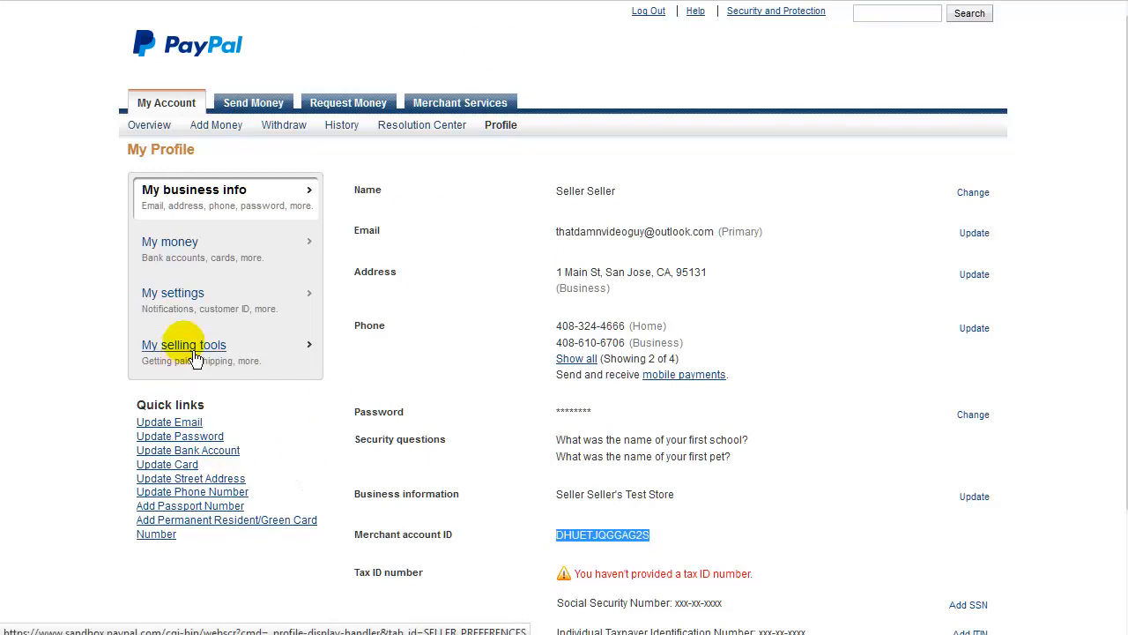
left_click(196, 348)
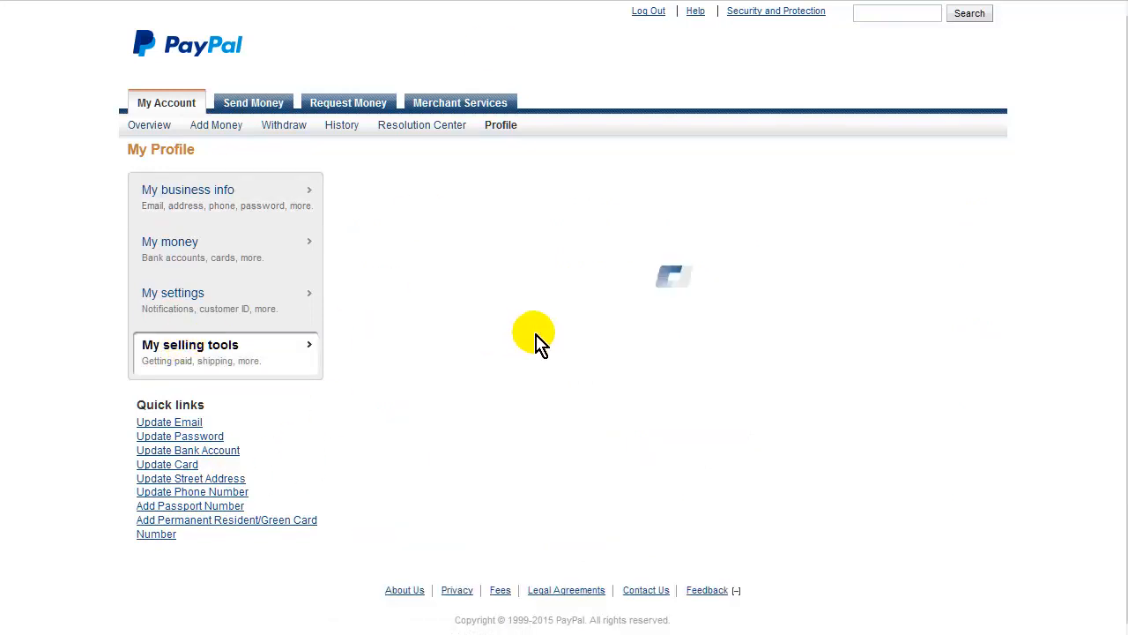
scroll(537, 340, "down", 3)
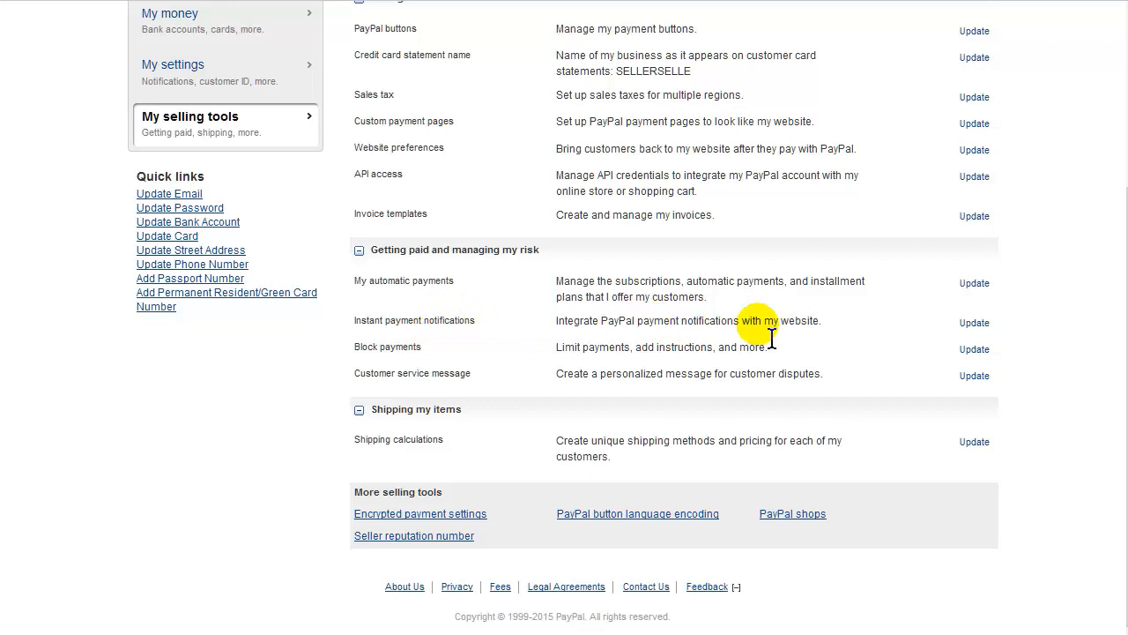
left_click(978, 326)
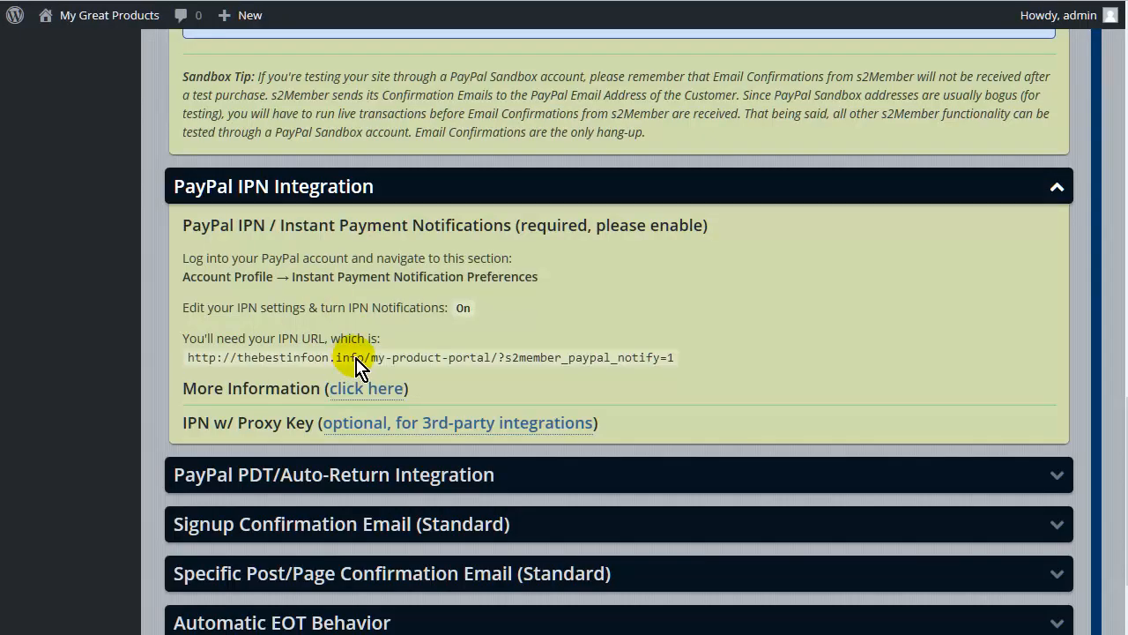
Expand s2Member's PayPal PDT/Auto-Return Integration section to show its Auto-Return URL and identity token setting.
scroll(368, 369, "down", 2)
scroll(368, 369, "down", 1)
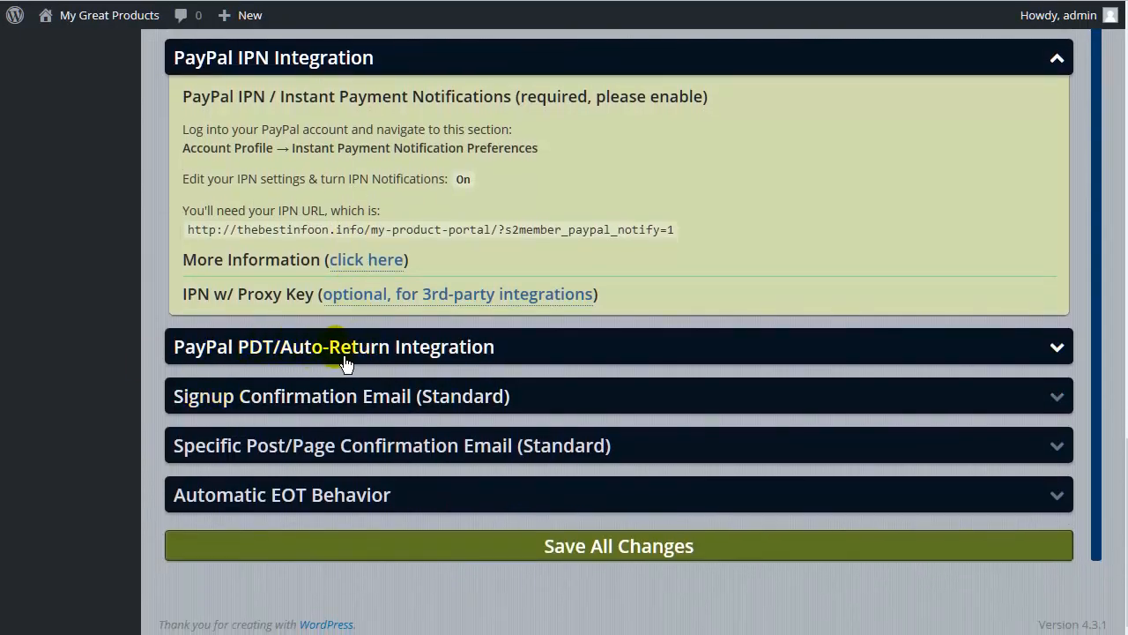
left_click(354, 352)
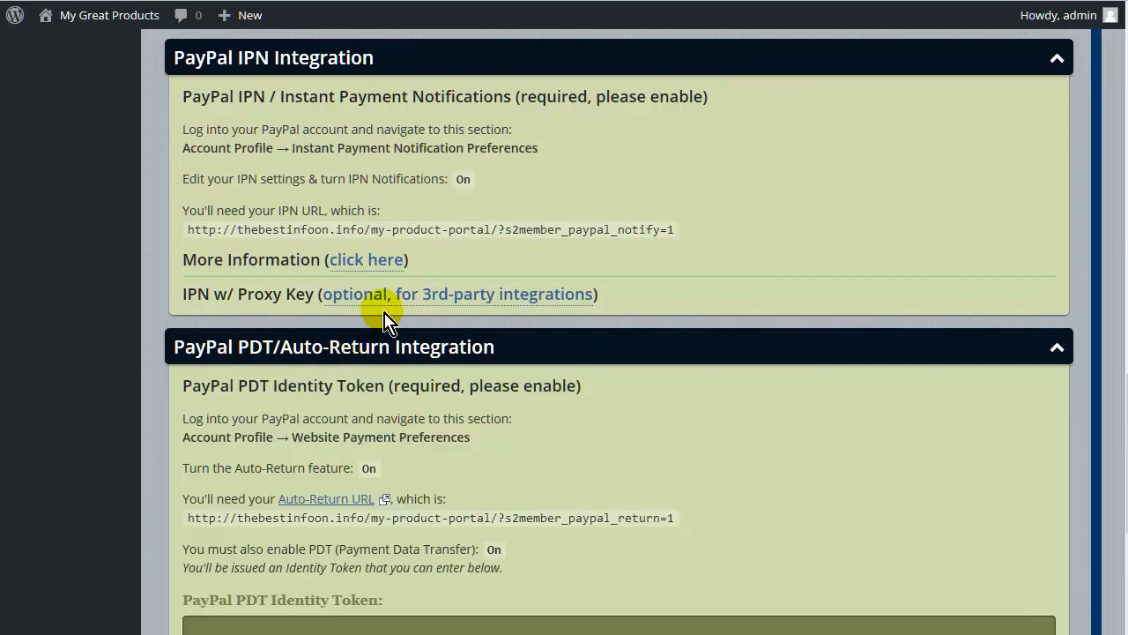
scroll(390, 302, "down", 4)
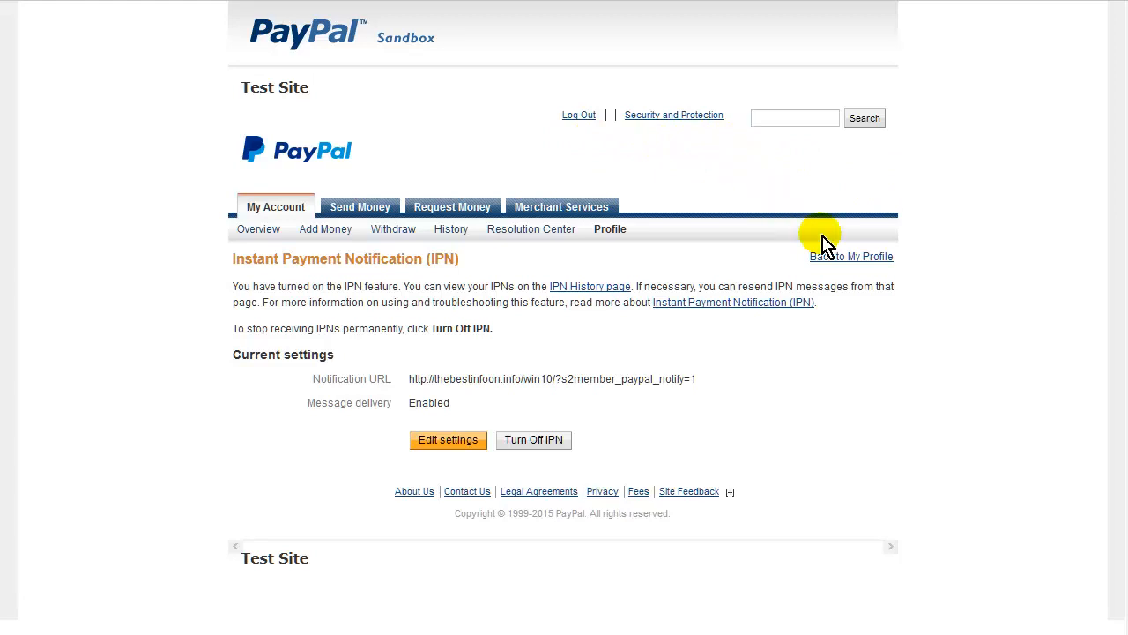
Return to the PayPal sandbox profile and open Website preferences from the selling tools to check the Auto Return and Payment Data Transfer settings.
left_click(849, 258)
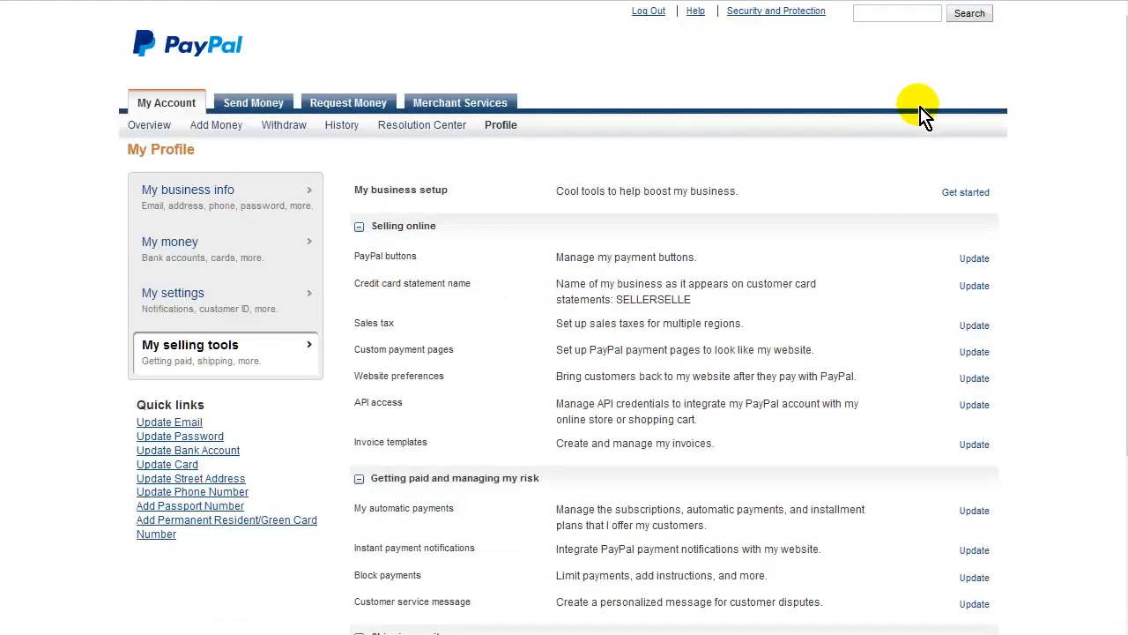
scroll(923, 124, "down", 2)
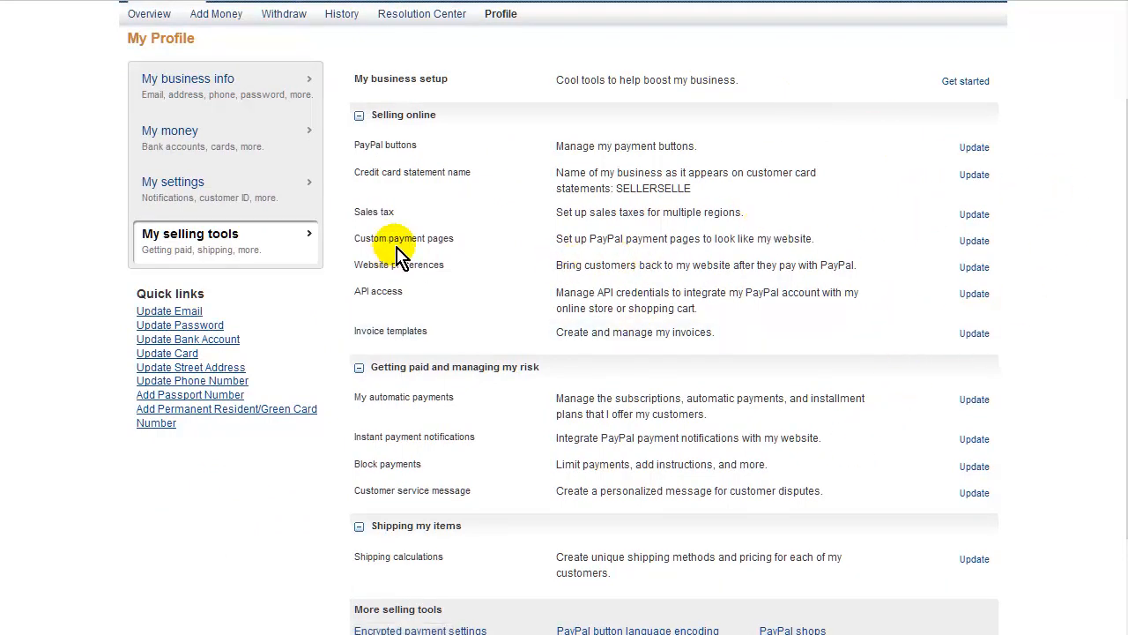
left_click(979, 275)
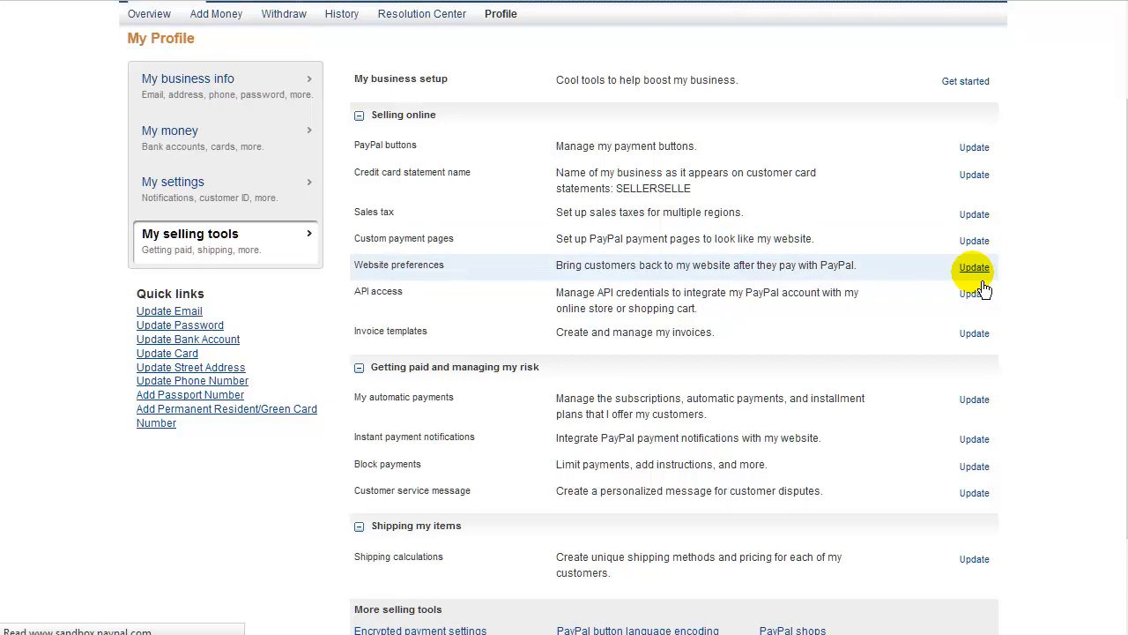
scroll(747, 290, "down", 3)
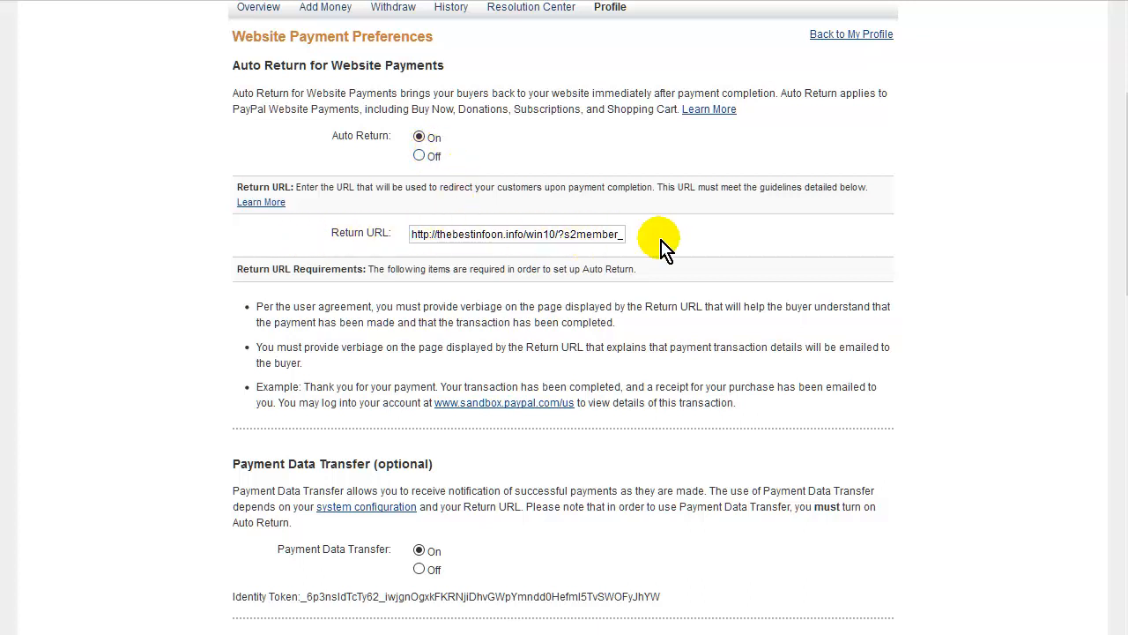
scroll(652, 240, "down", 2)
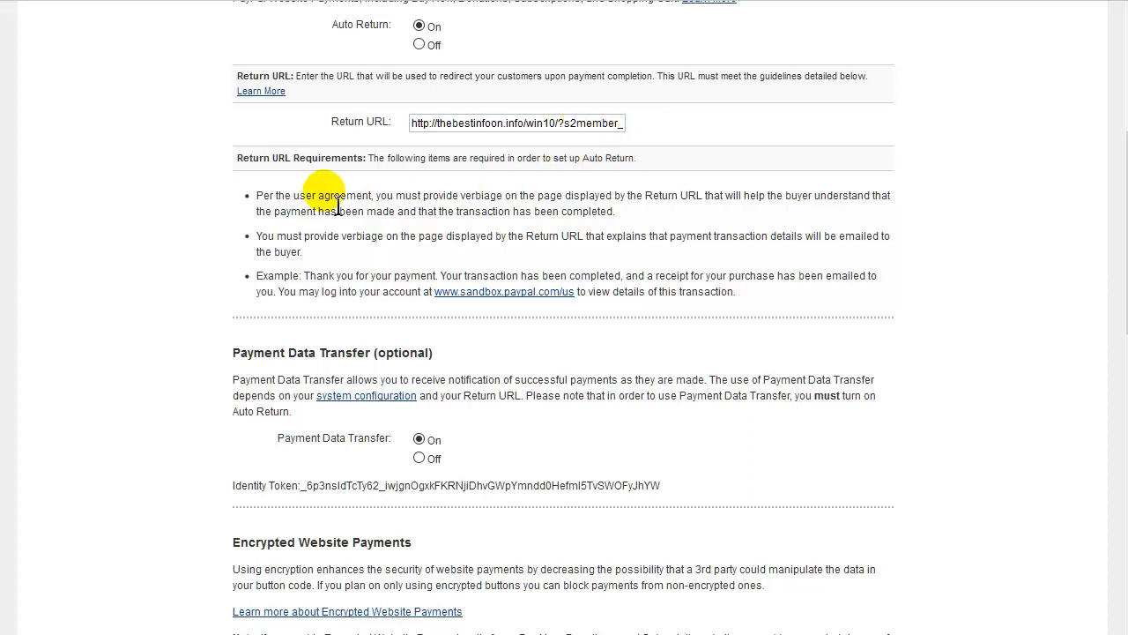
Copy the Payment Data Transfer identity token from PayPal's Website Payment Preferences into s2Member's PayPal PDT Identity Token field.
scroll(471, 219, "down", 2)
scroll(458, 222, "down", 2)
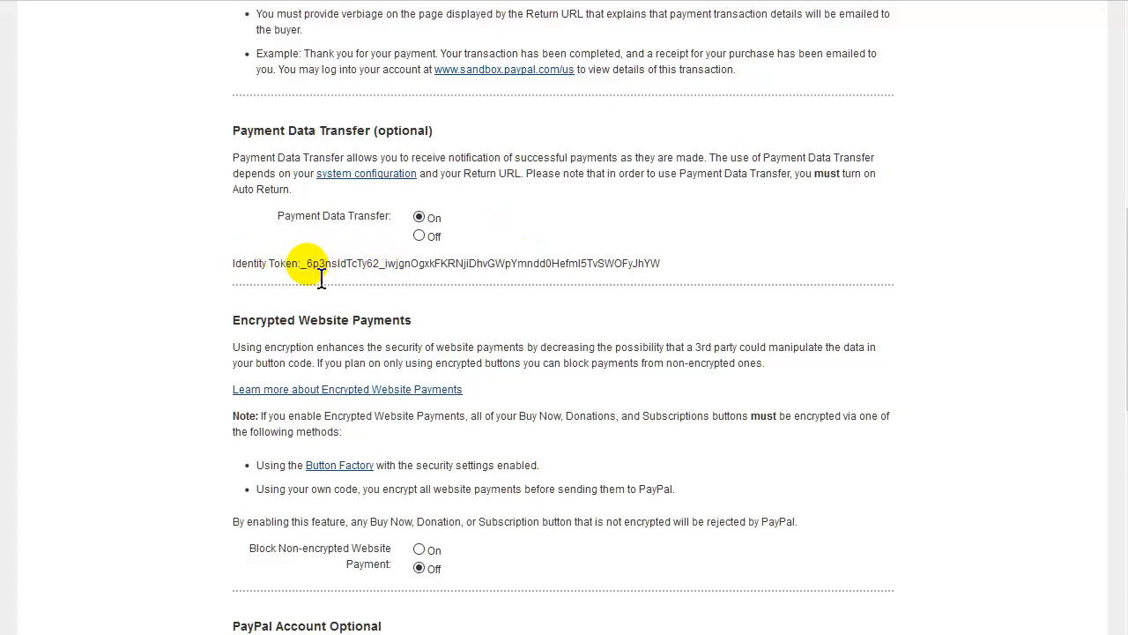
left_click_drag(302, 264, 677, 264)
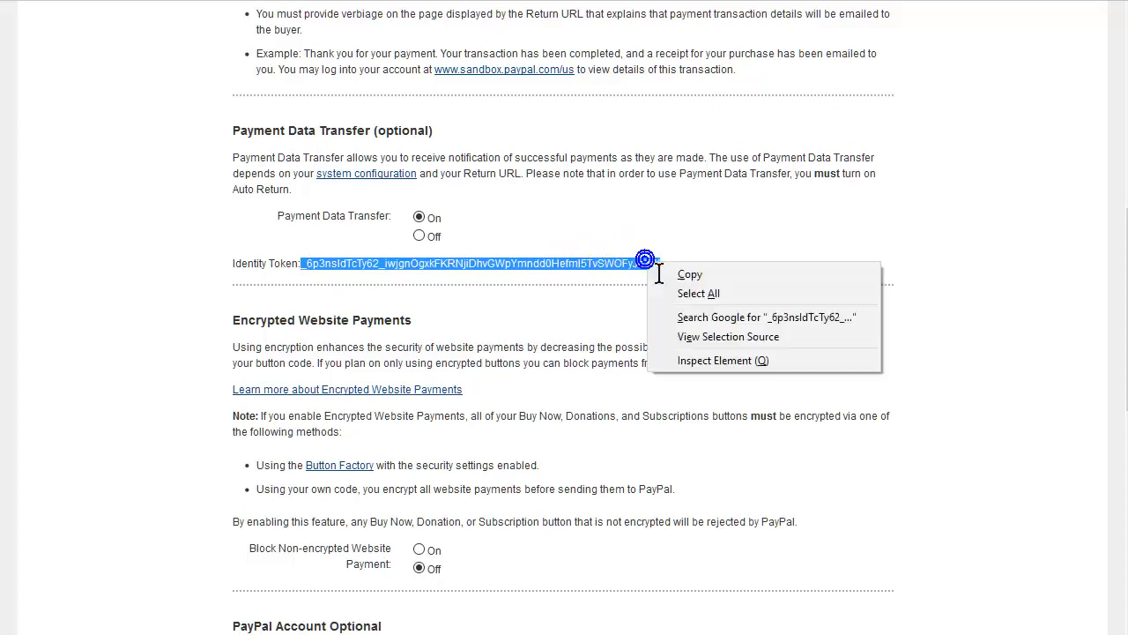
left_click(676, 282)
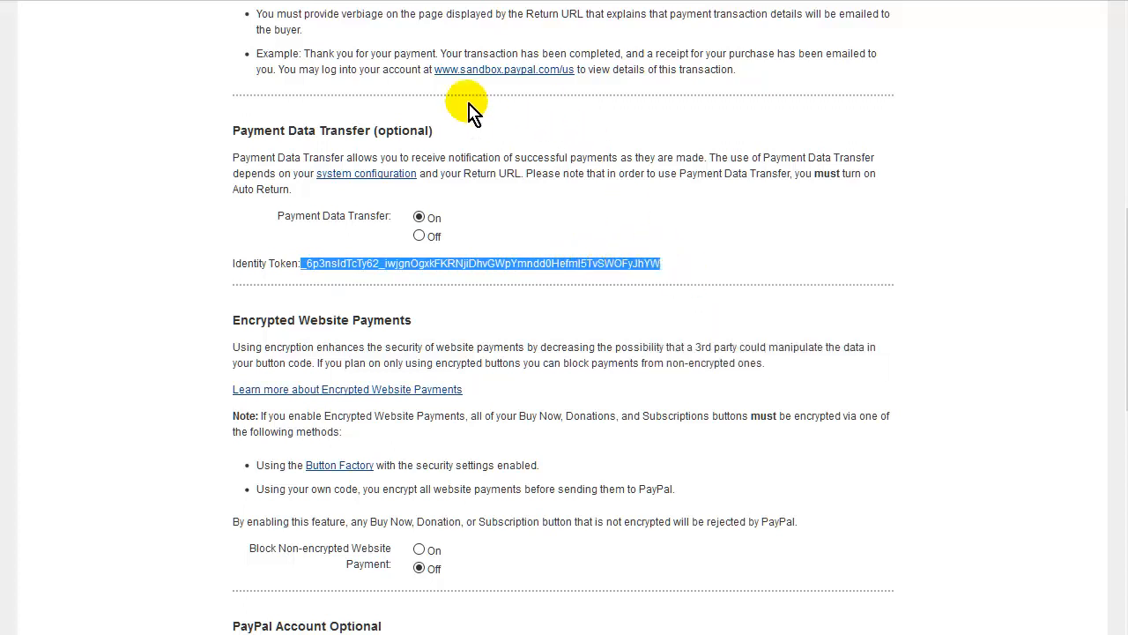
scroll(516, 221, "up", 3)
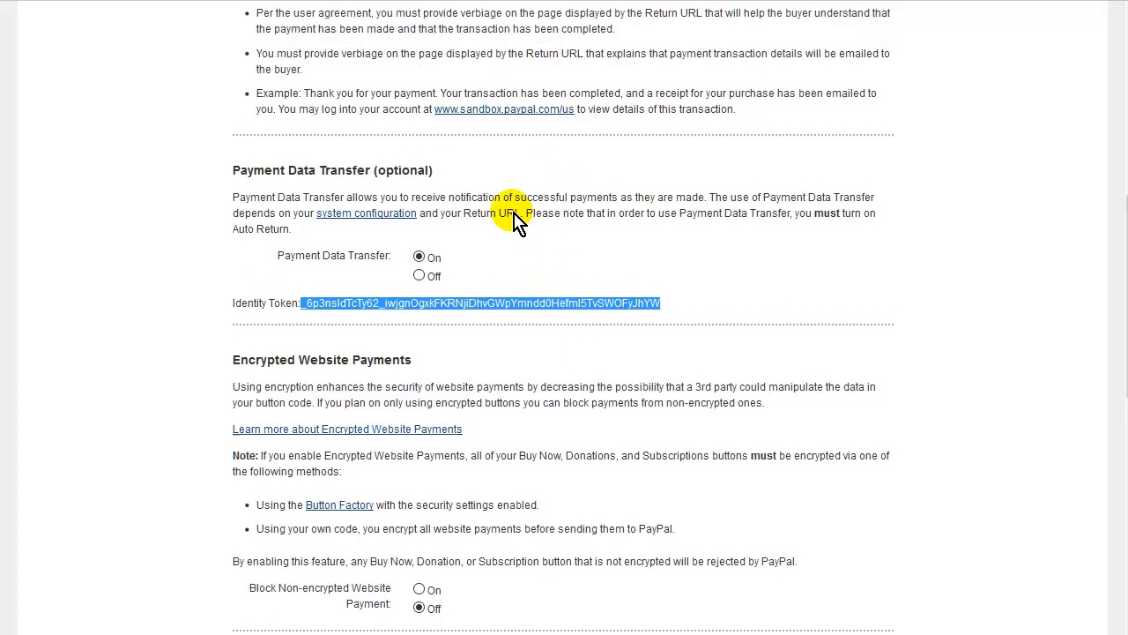
scroll(517, 221, "down", 3)
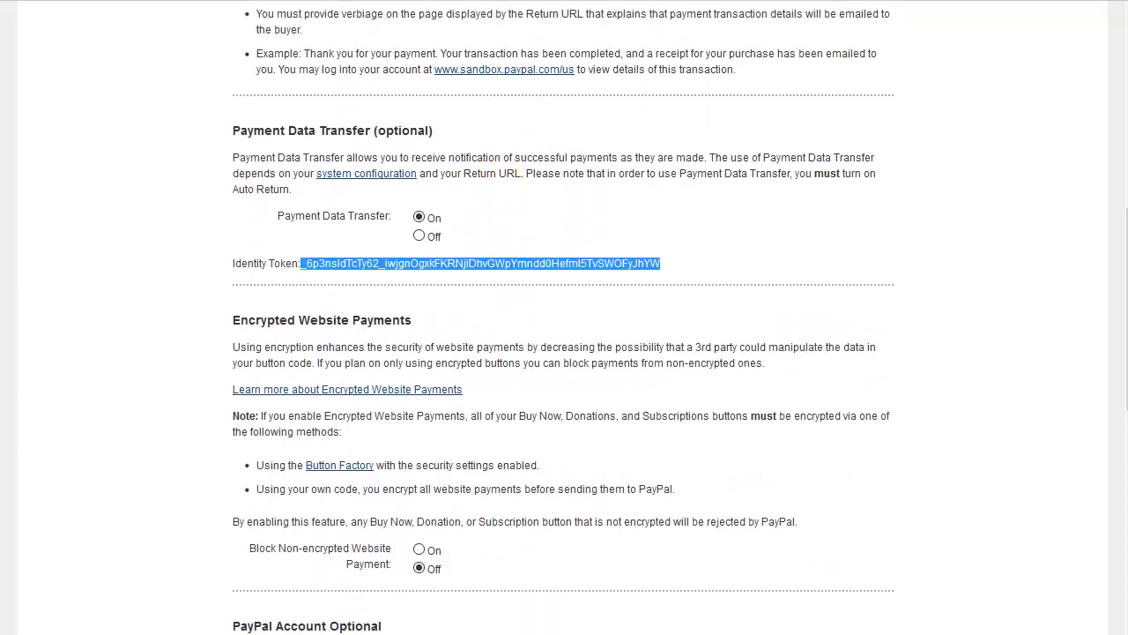
key("ctrl+shift+Tab")
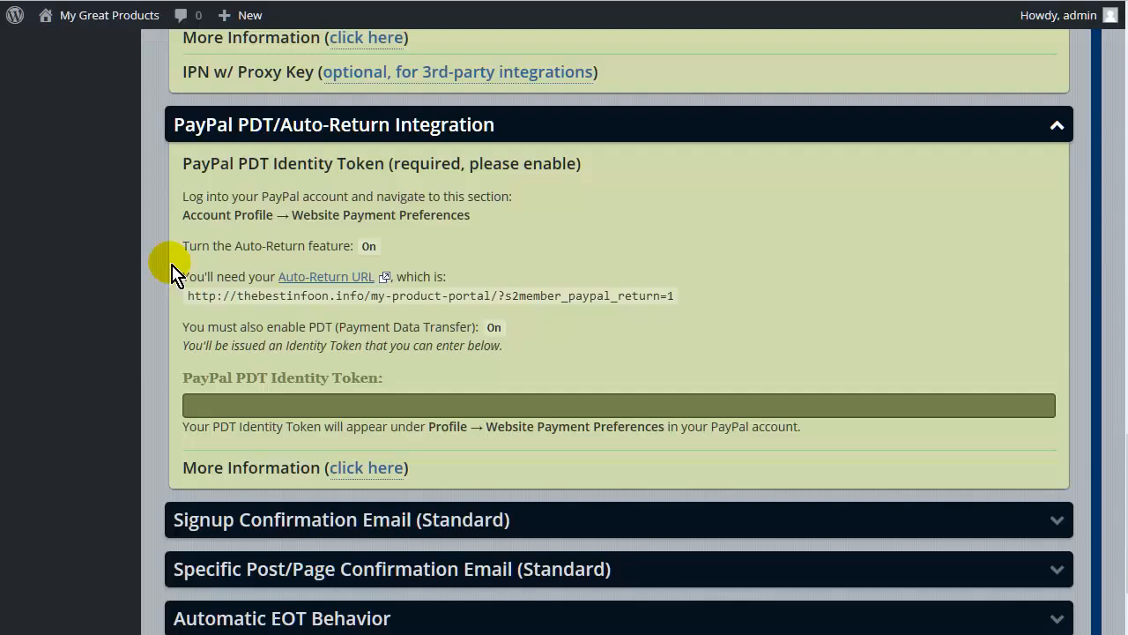
left_click(249, 403)
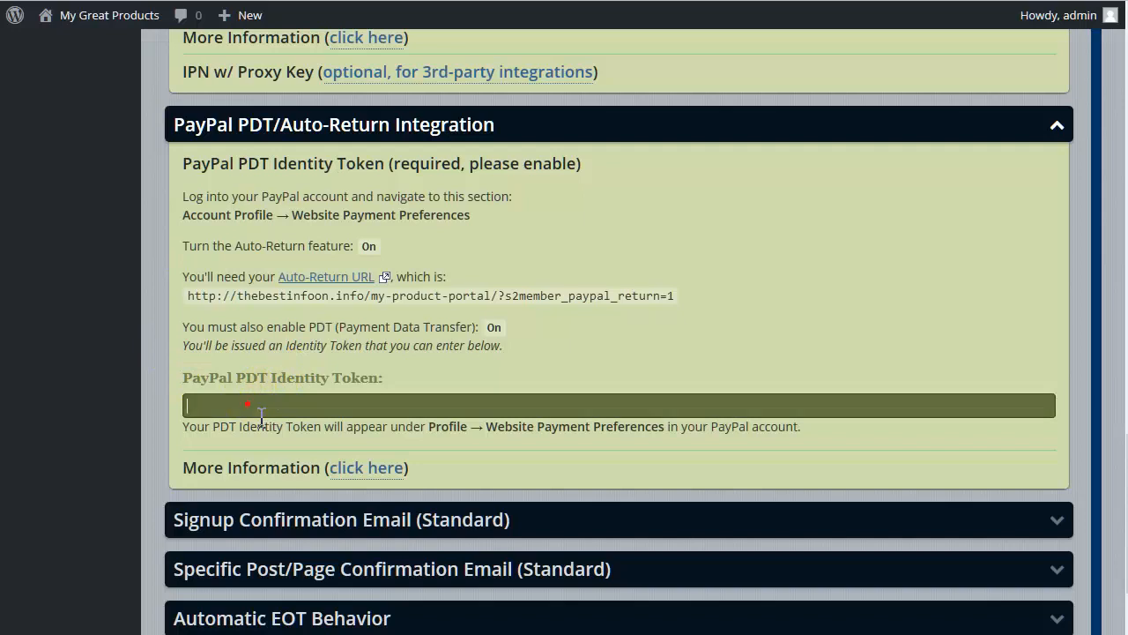
right_click(247, 405)
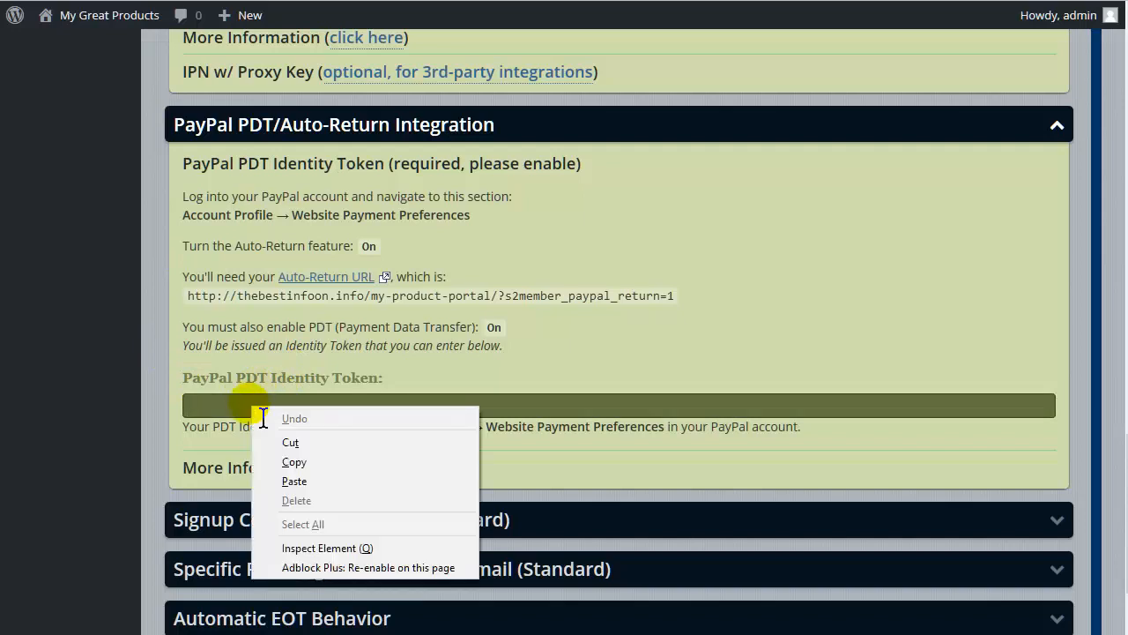
left_click(306, 477)
Expand the Signup Confirmation Email (Standard) section and look through its message and replacement codes.
scroll(451, 239, "down", 2)
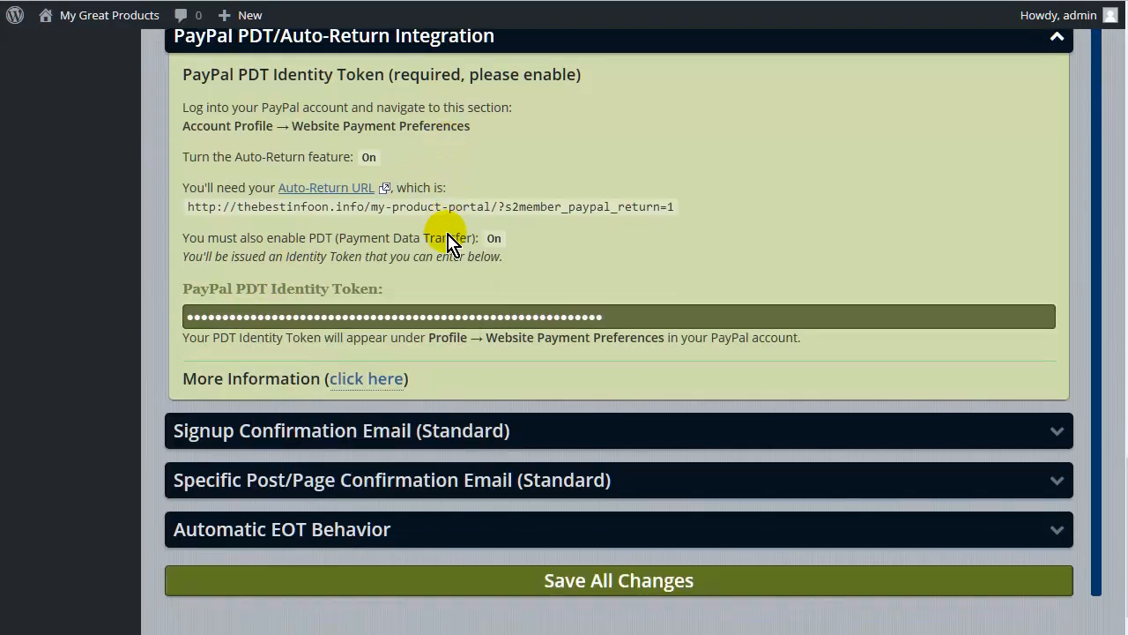
scroll(414, 274, "down", 1)
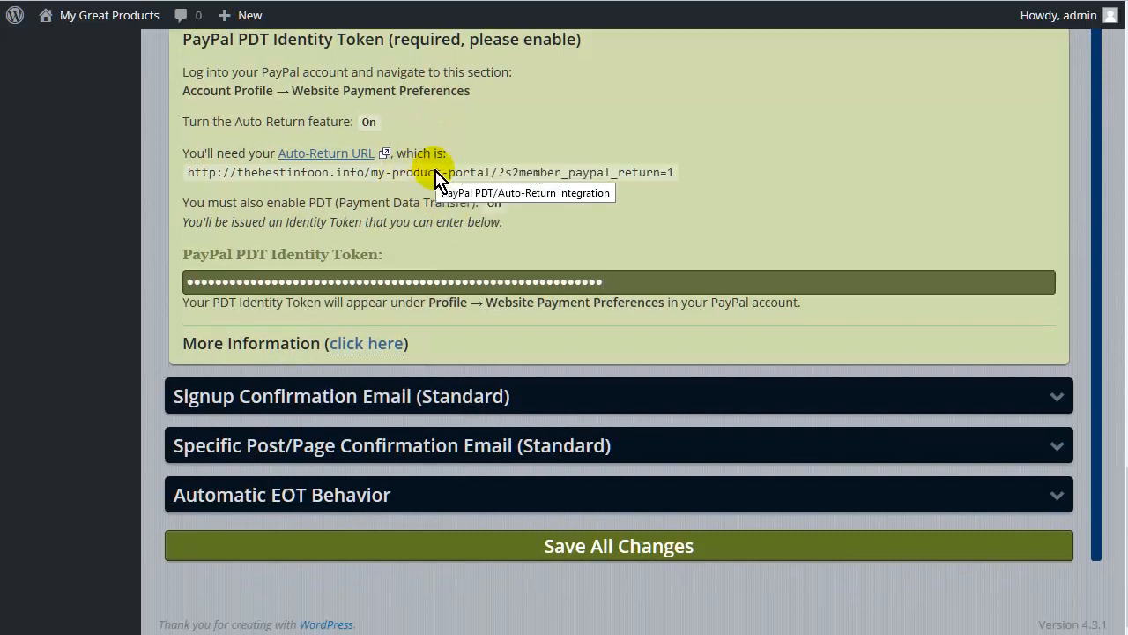
left_click(474, 401)
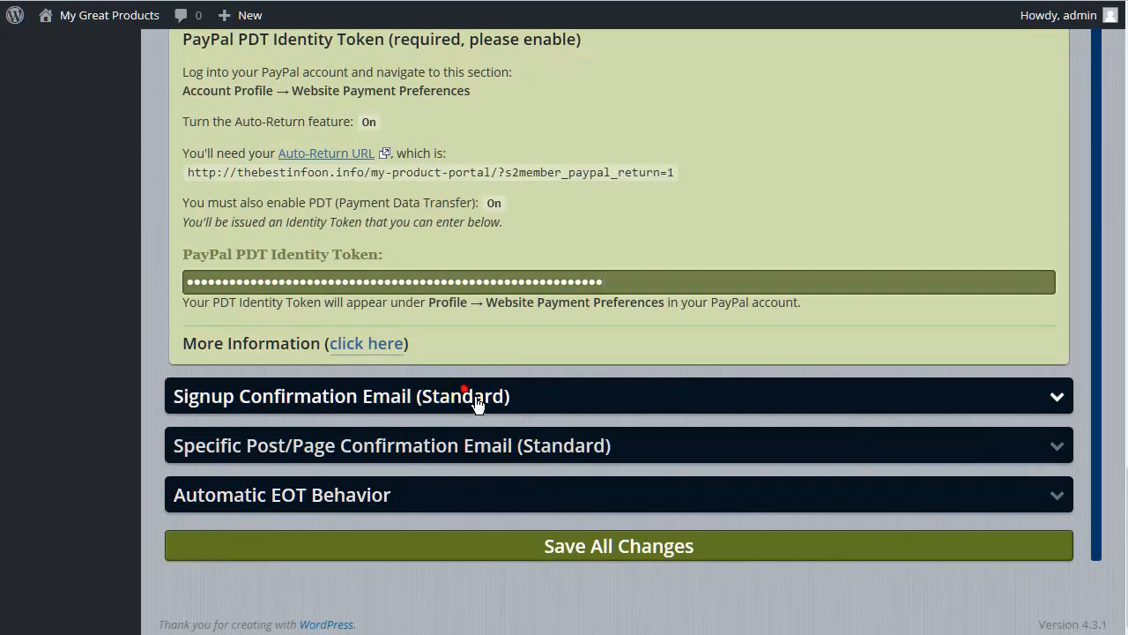
scroll(534, 333, "down", 6)
scroll(441, 299, "down", 10)
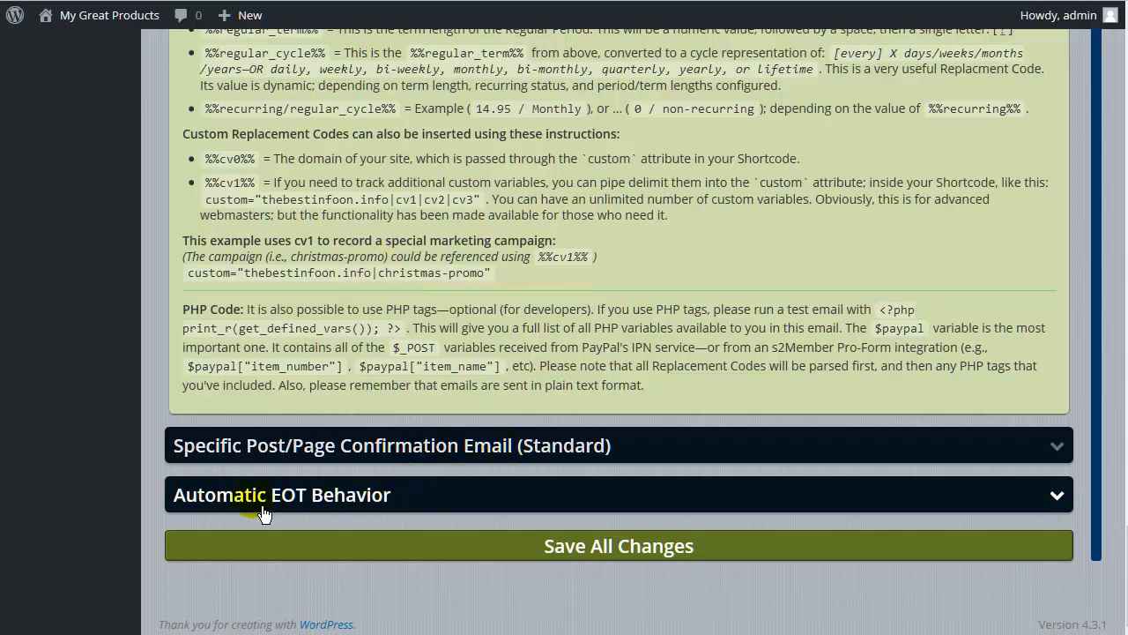
Expand the Automatic EOT Behavior section, review its options, and save all changes to s2Member's PayPal options.
left_click(335, 495)
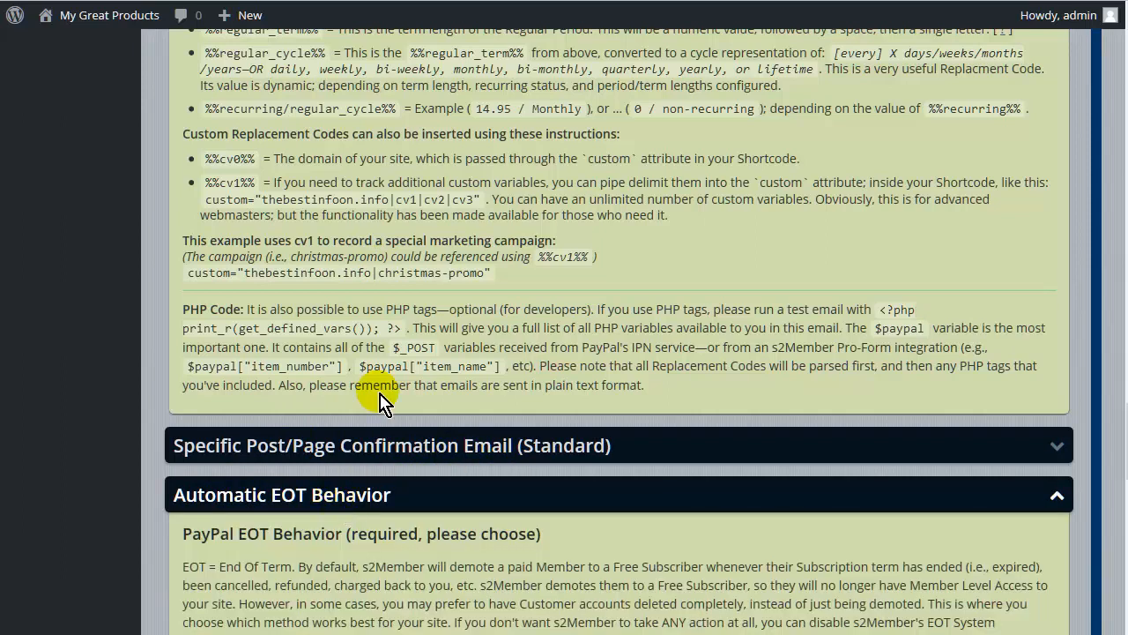
scroll(405, 366, "down", 3)
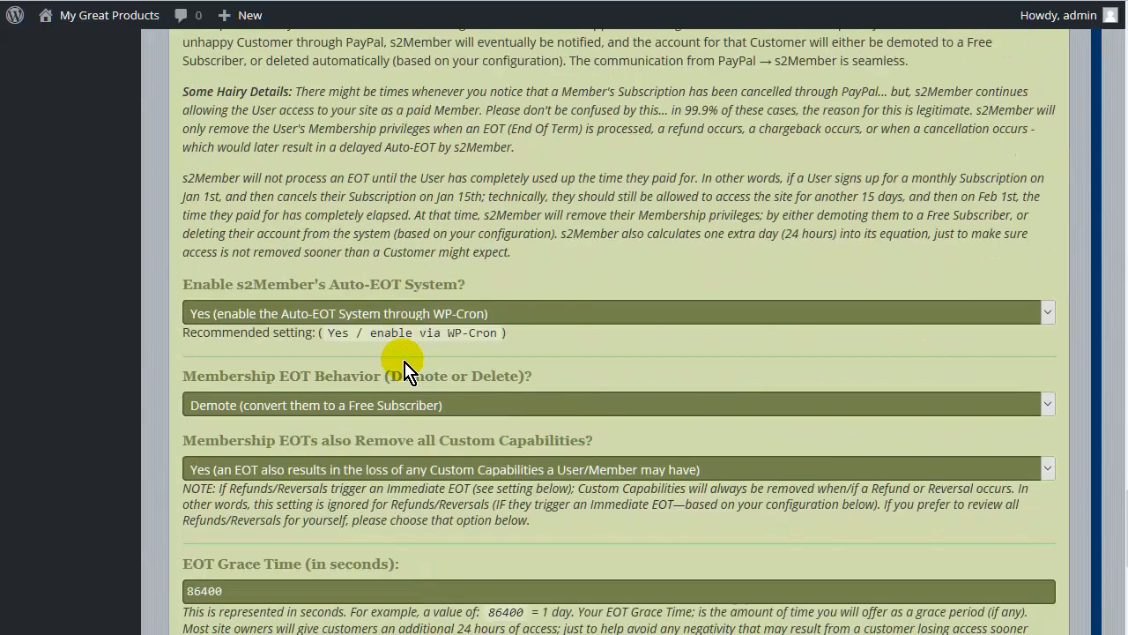
scroll(411, 361, "up", 7)
scroll(419, 366, "up", 5)
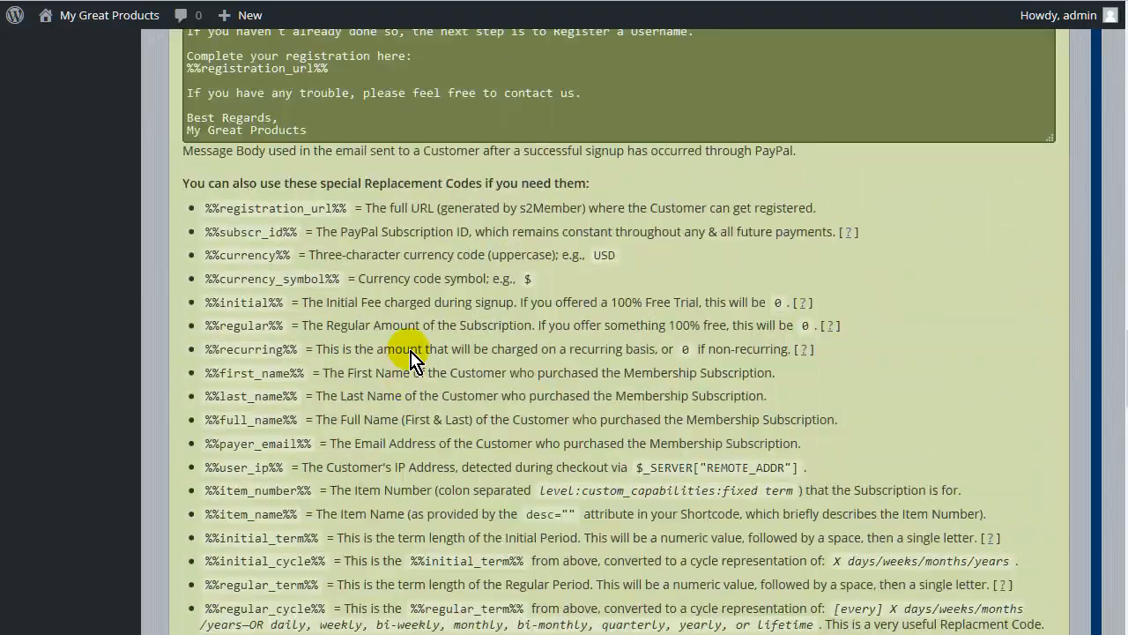
scroll(441, 344, "up", 5)
scroll(458, 370, "down", 15)
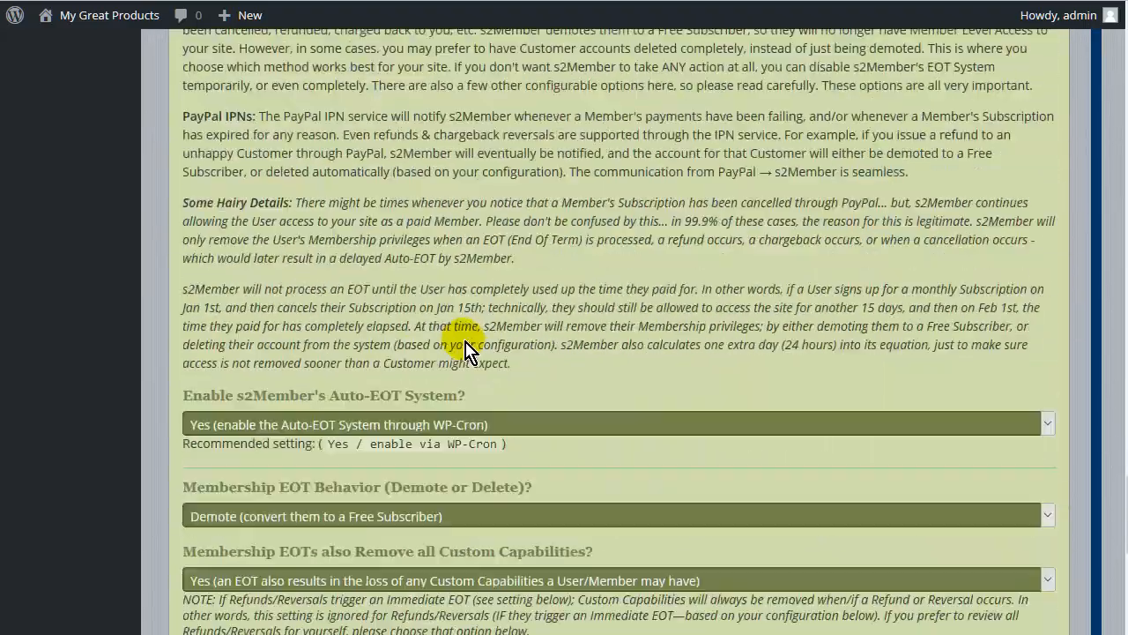
scroll(467, 356, "down", 4)
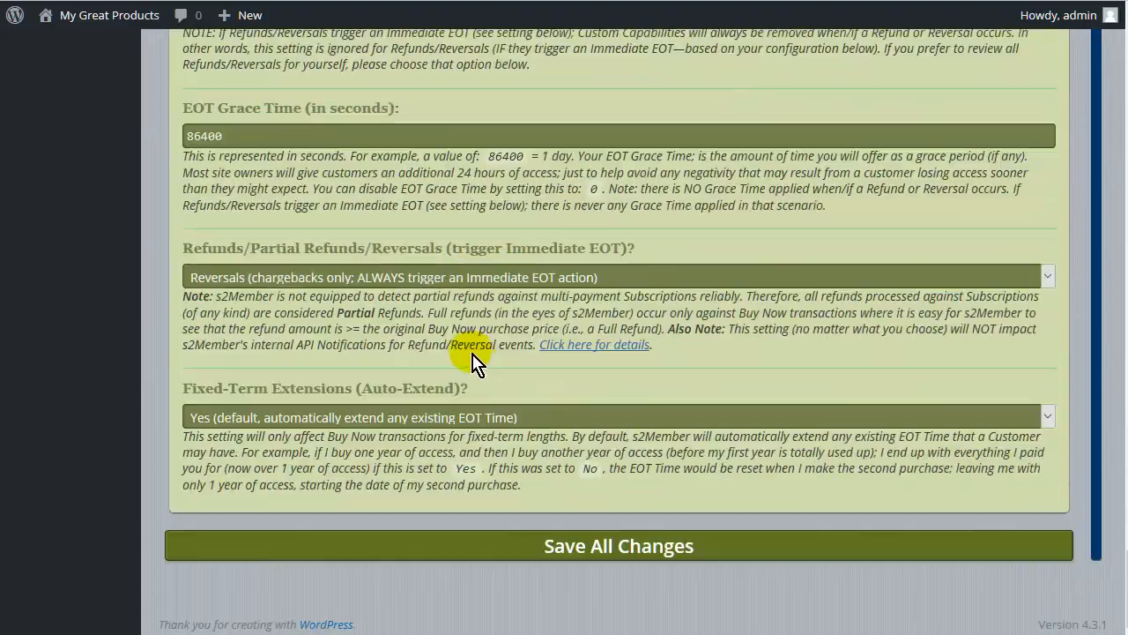
left_click(638, 551)
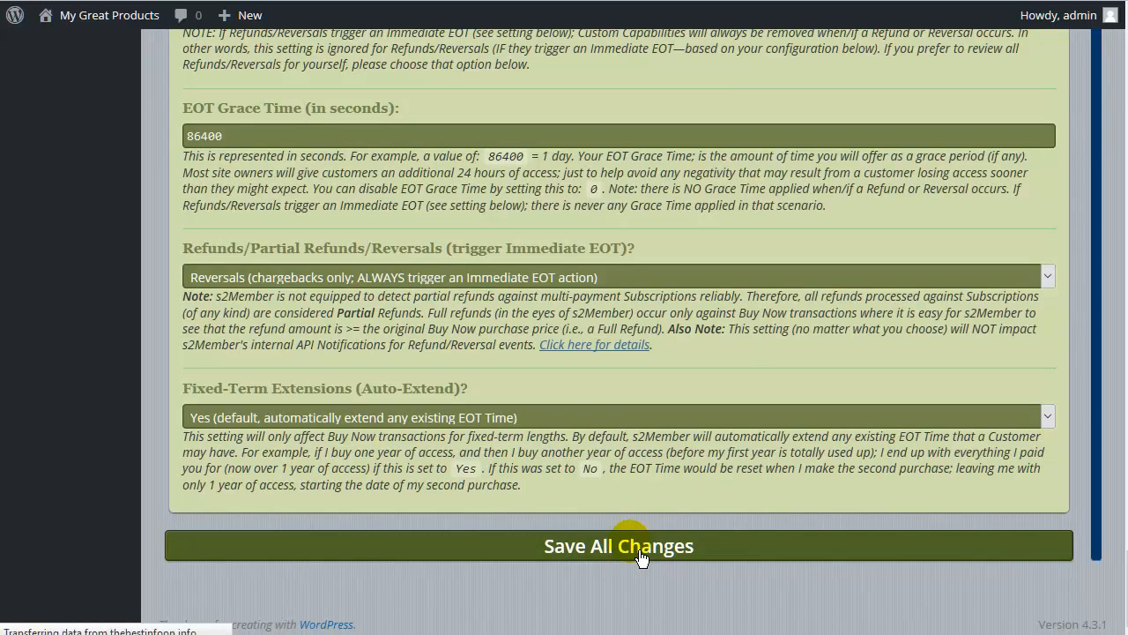